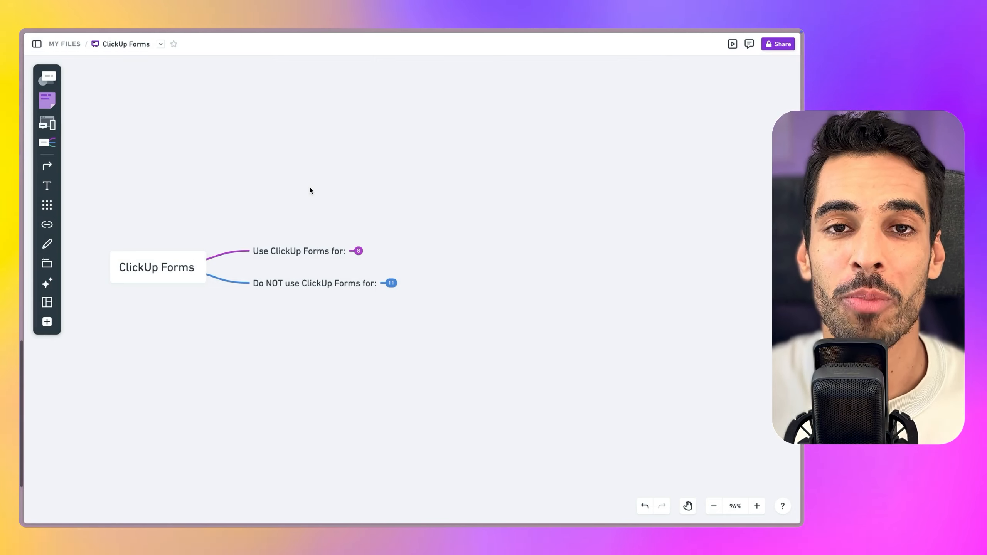
Expand the 8-item 'Use ClickUp Forms for' node and centre its Simple data collection and Minimize custom fields examples
{"action": "scroll", "coordinate": [353, 255], "scroll_direction": "up", "scroll_amount": 5}
{"action": "scroll", "coordinate": [353, 255], "scroll_direction": "up", "scroll_amount": 3}
{"action": "left_click", "coordinate": [366, 251]}
{"action": "scroll", "coordinate": [492, 250], "scroll_direction": "down", "scroll_amount": 6}
{"action": "key", "text": "space"}
{"action": "left_click_drag", "start_coordinate": [561, 226], "coordinate": [346, 199]}
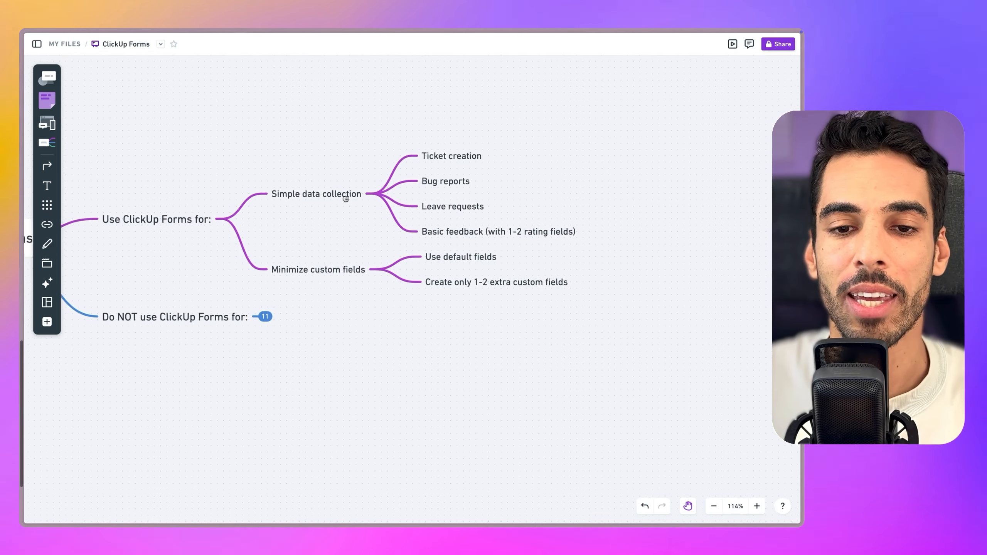
{"action": "scroll", "coordinate": [420, 143], "scroll_direction": "up", "scroll_amount": 3}
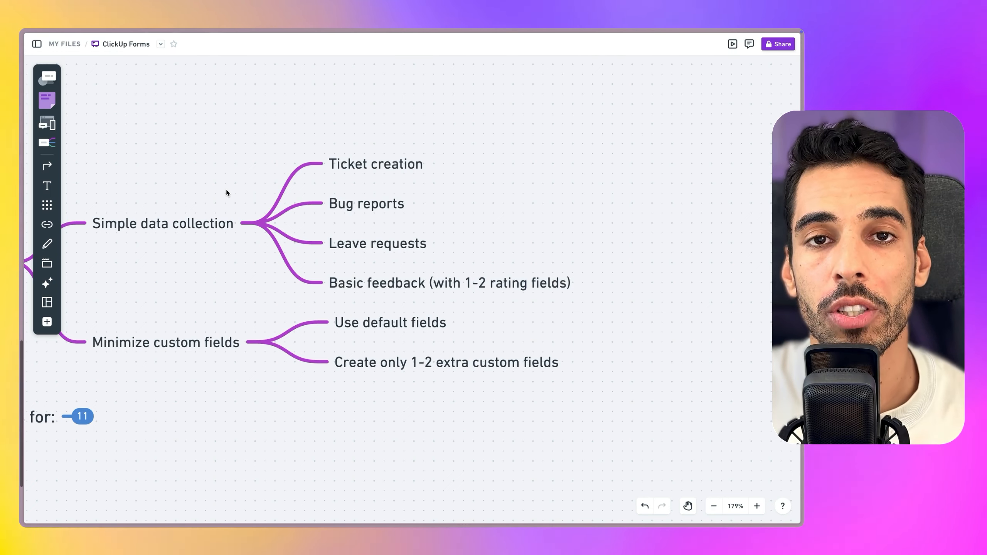
{"action": "scroll", "coordinate": [304, 292], "scroll_direction": "left", "scroll_amount": 1}
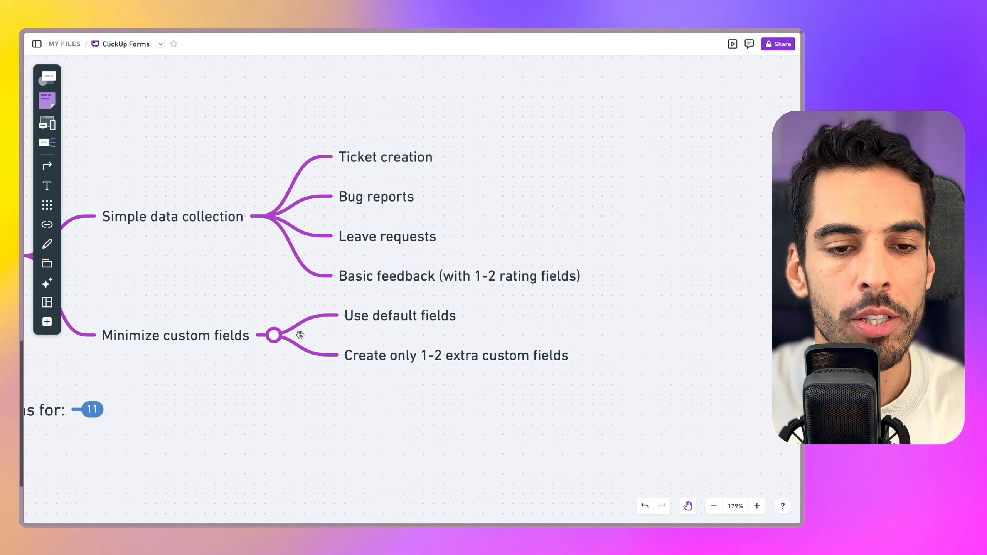
{"action": "left_click_drag", "start_coordinate": [290, 372], "coordinate": [473, 238]}
Expand the 11-item 'Do NOT use ClickUp Forms for' node and bring its lower survey branches into view
{"action": "left_click", "coordinate": [278, 274]}
{"action": "left_click_drag", "start_coordinate": [517, 263], "coordinate": [483, 266]}
{"action": "scroll", "coordinate": [483, 266], "scroll_direction": "right", "scroll_amount": 8}
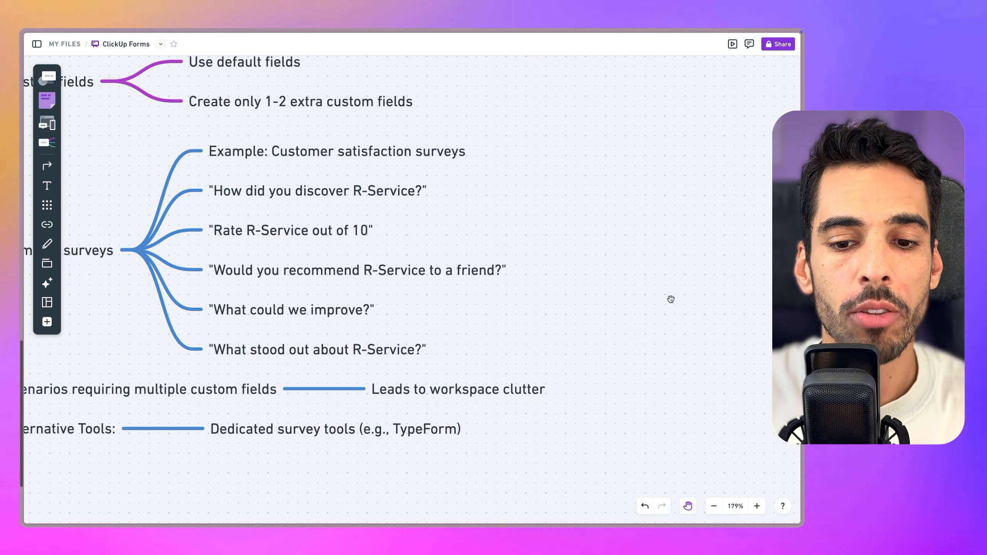
{"action": "left_click_drag", "start_coordinate": [464, 360], "coordinate": [651, 276]}
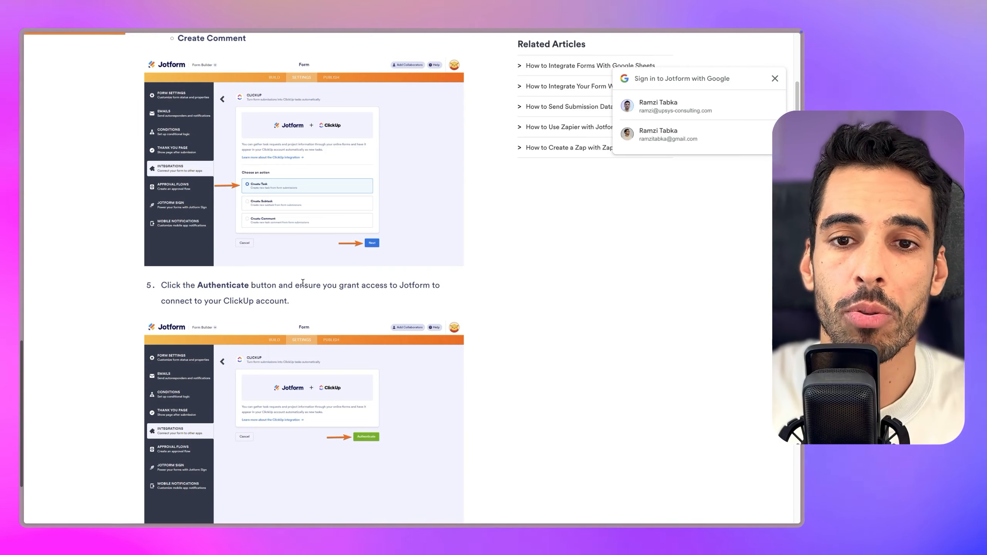
Browse the Typeform and Tally homepages, then search open tabs for 'm' to reach Make
{"action": "scroll", "coordinate": [396, 233], "scroll_direction": "up", "scroll_amount": 1}
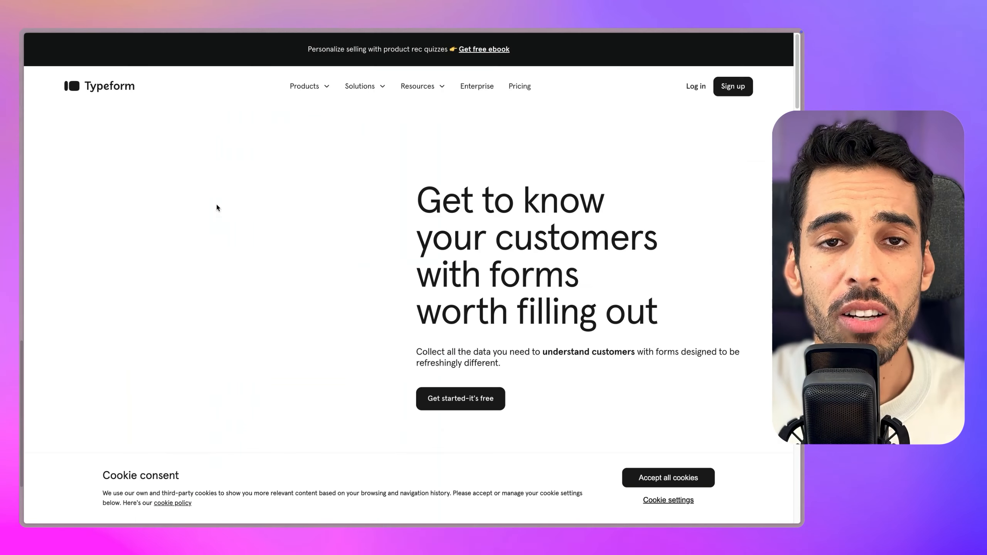
{"action": "scroll", "coordinate": [450, 220], "scroll_direction": "down", "scroll_amount": 3}
{"action": "scroll", "coordinate": [450, 220], "scroll_direction": "down", "scroll_amount": 2}
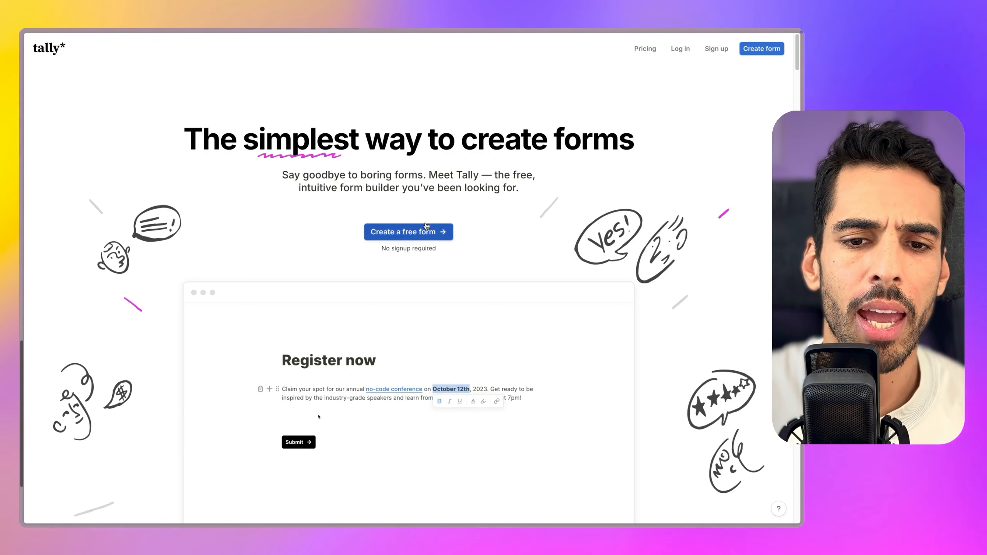
{"action": "scroll", "coordinate": [425, 214], "scroll_direction": "down", "scroll_amount": 5}
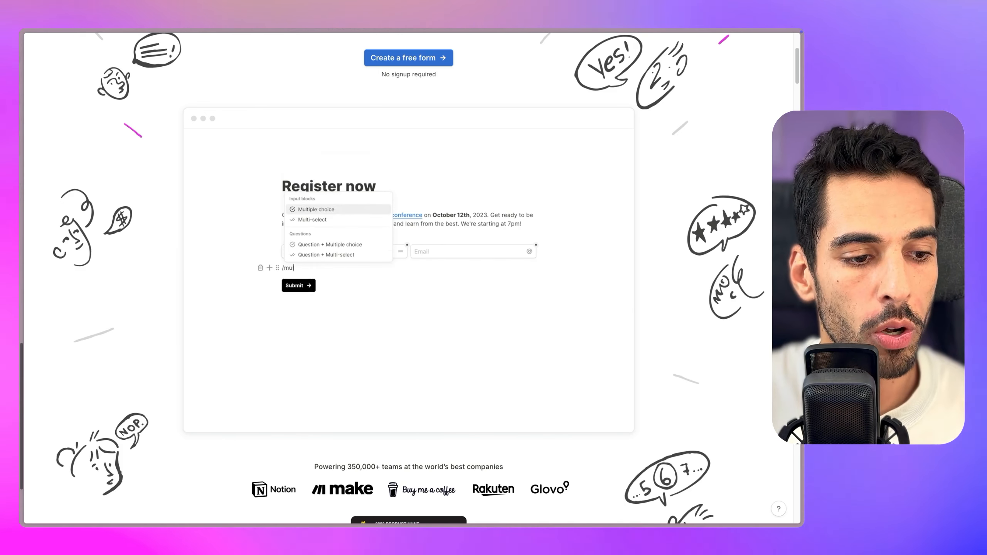
{"action": "key", "text": "super+t"}
{"action": "type", "text": "m"}
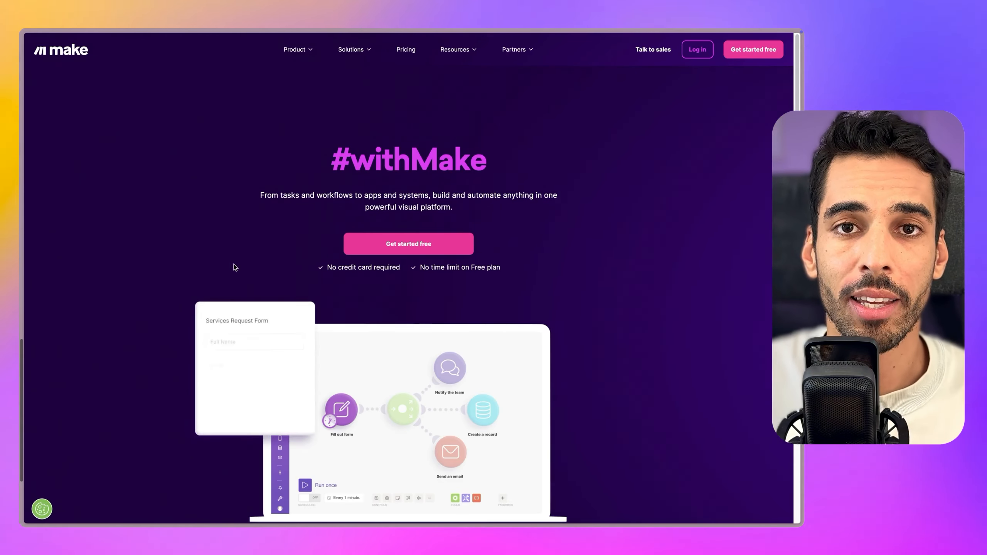
Scroll Zapier's 'Integrate Tally with ClickUp' page down to its trigger-and-action setup outline
{"action": "scroll", "coordinate": [356, 294], "scroll_direction": "down", "scroll_amount": 3}
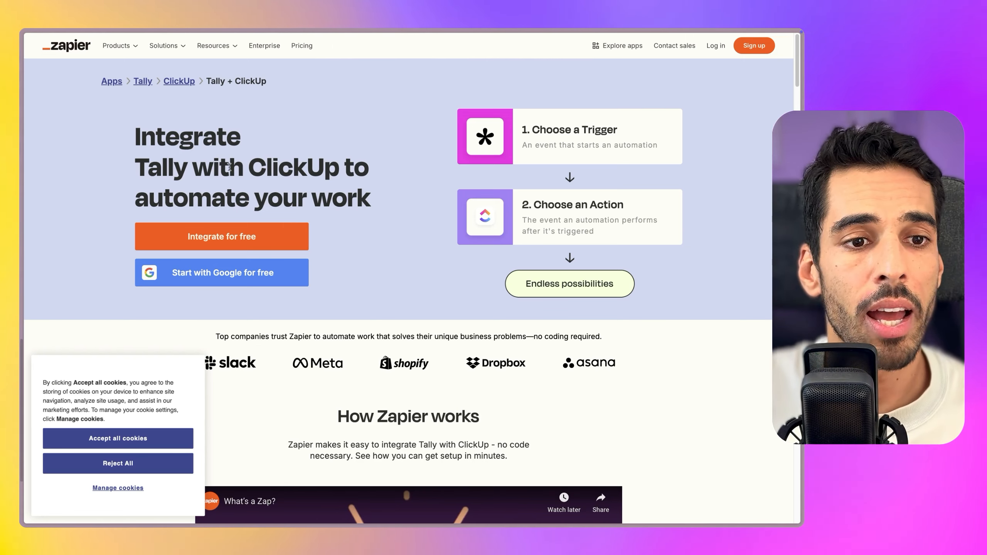
Highlight and then deselect the 'Integrate Tally with ClickUp' heading on Zapier's page
{"action": "left_click_drag", "start_coordinate": [131, 144], "coordinate": [389, 199]}
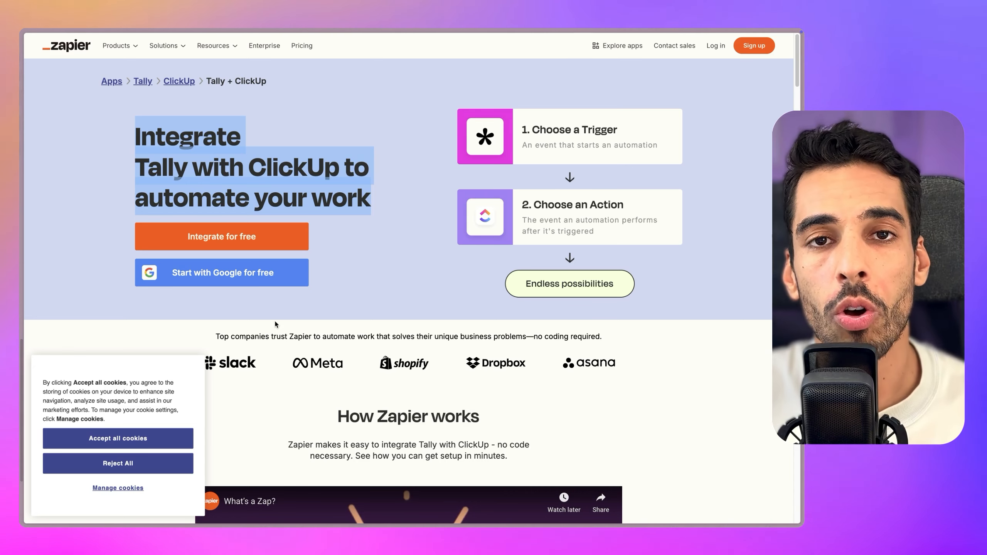
{"action": "left_click", "coordinate": [355, 264]}
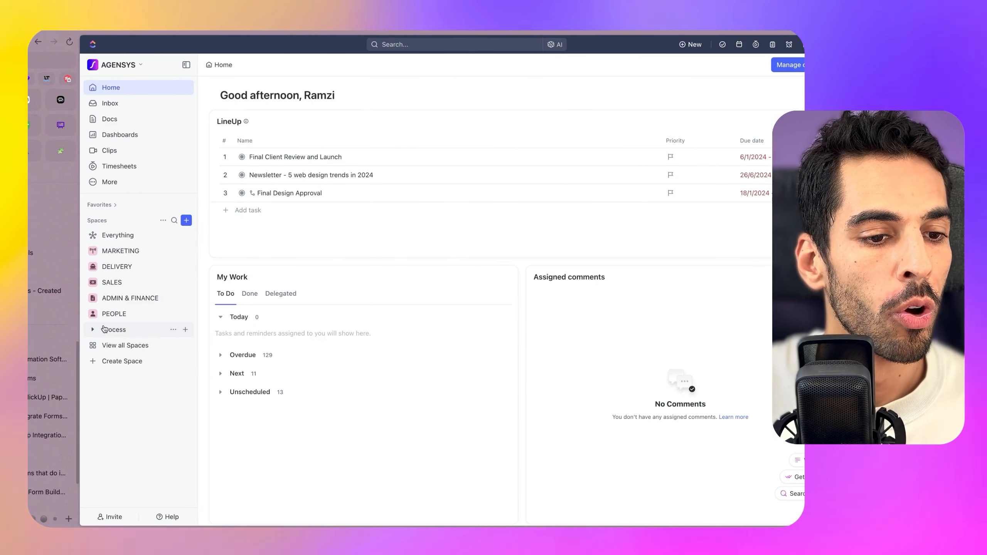
Open PEOPLE › Hiring › Candidates and scroll through its 19 candidates grouped by star score
{"action": "left_click", "coordinate": [94, 314]}
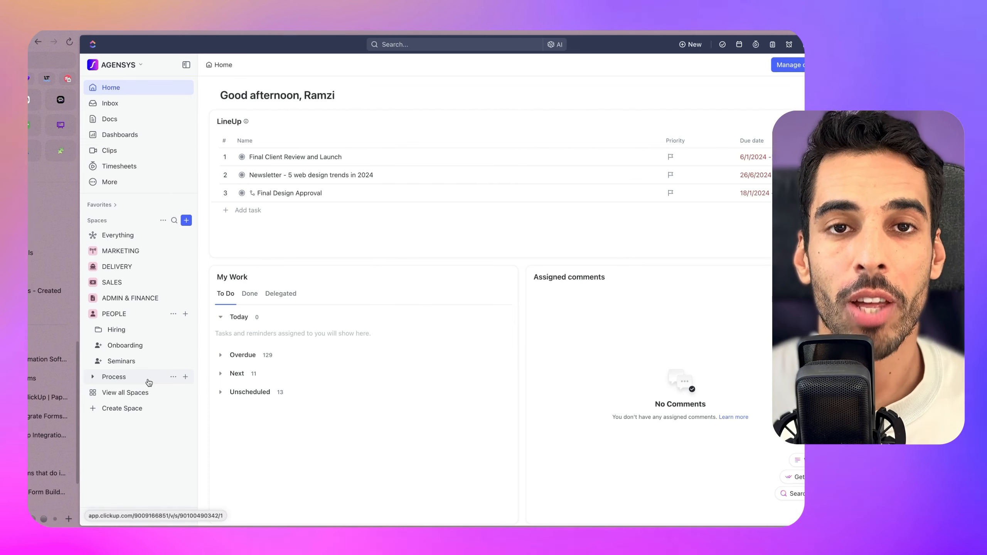
{"action": "left_click", "coordinate": [99, 328]}
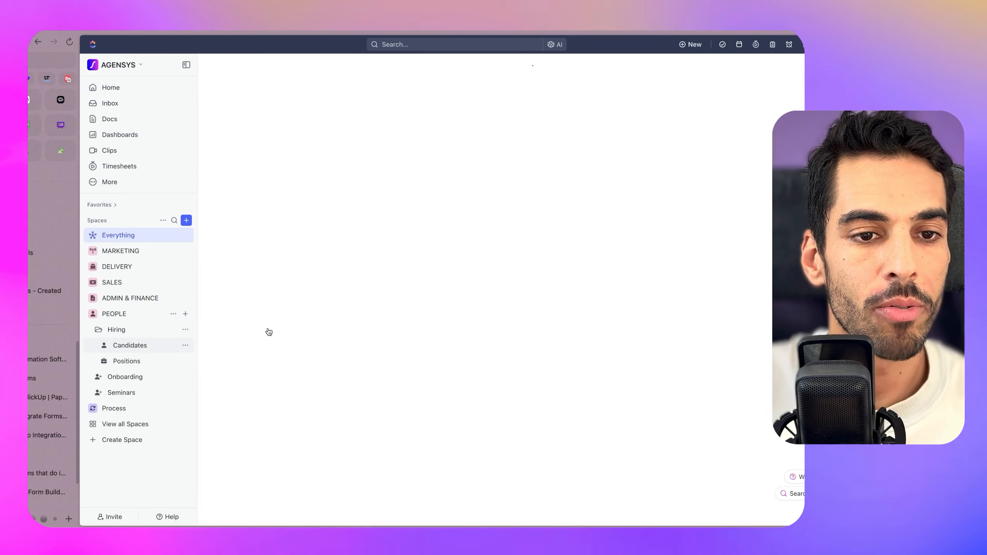
{"action": "left_click", "coordinate": [192, 345]}
{"action": "scroll", "coordinate": [318, 214], "scroll_direction": "down", "scroll_amount": 5}
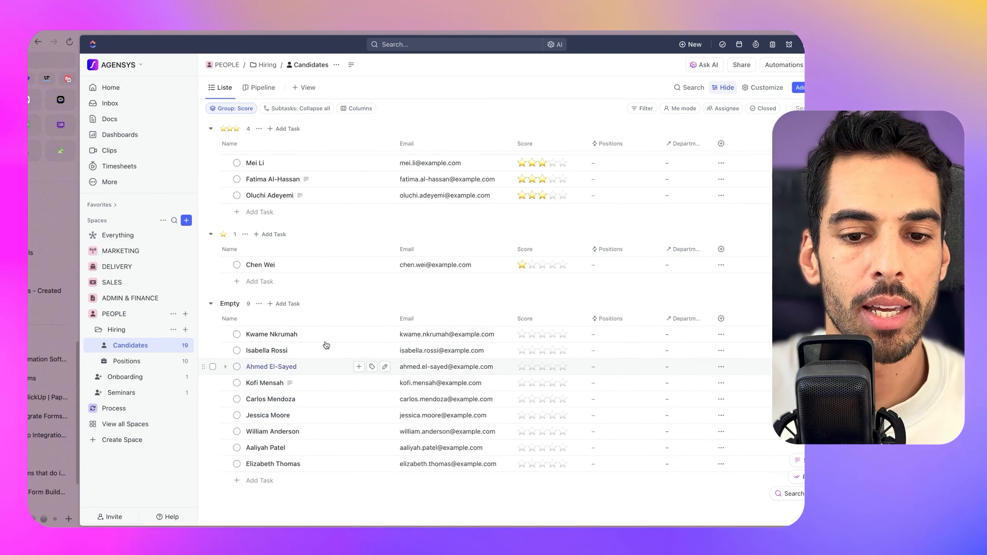
{"action": "scroll", "coordinate": [326, 283], "scroll_direction": "up", "scroll_amount": 1}
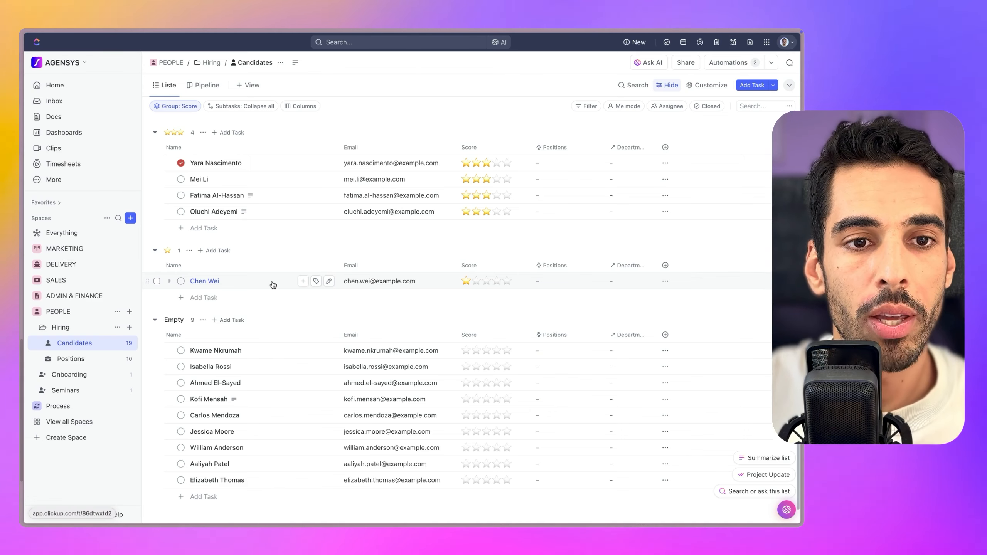
Open the PEOPLE space and look over its available view types
{"action": "left_click", "coordinate": [252, 87]}
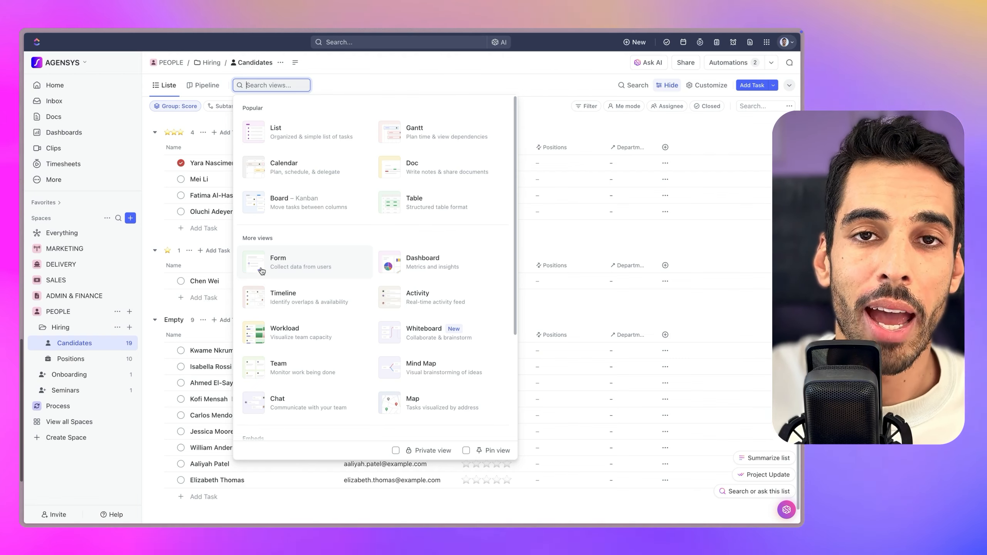
{"action": "left_click", "coordinate": [64, 312]}
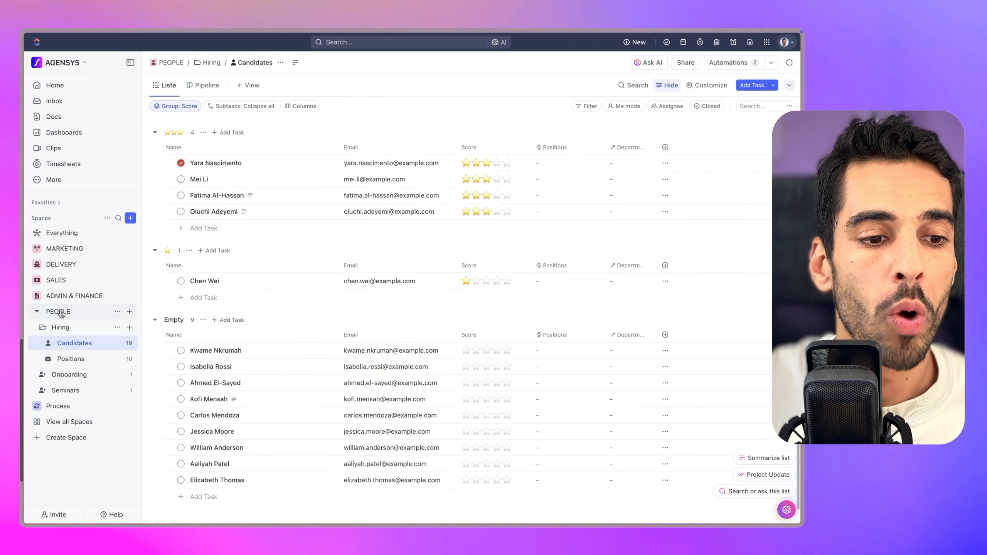
{"action": "left_click", "coordinate": [247, 85]}
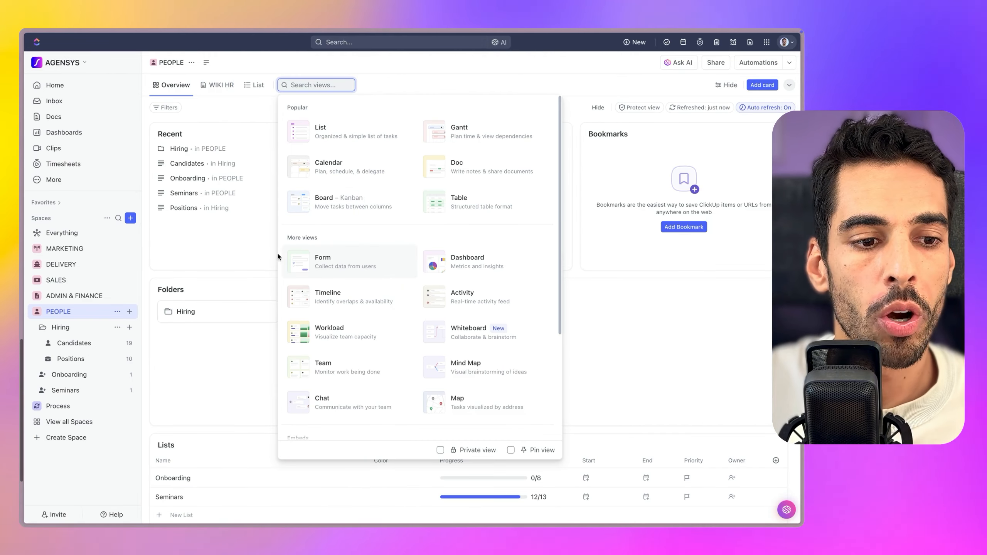
{"action": "key", "text": "Escape"}
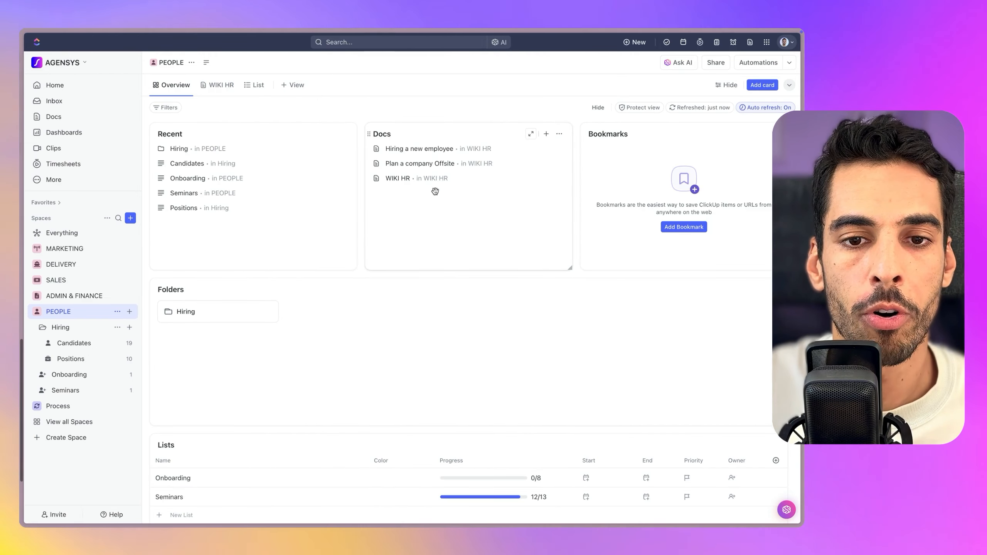
Start a blank Form view from scratch in PEOPLE, then delete that trial view
{"action": "left_click", "coordinate": [590, 297]}
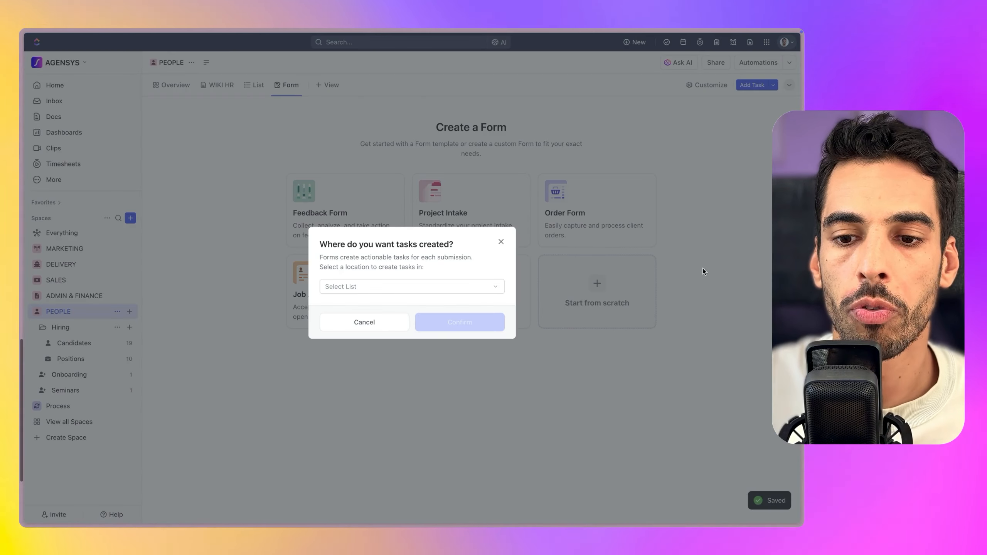
{"action": "left_click", "coordinate": [361, 287]}
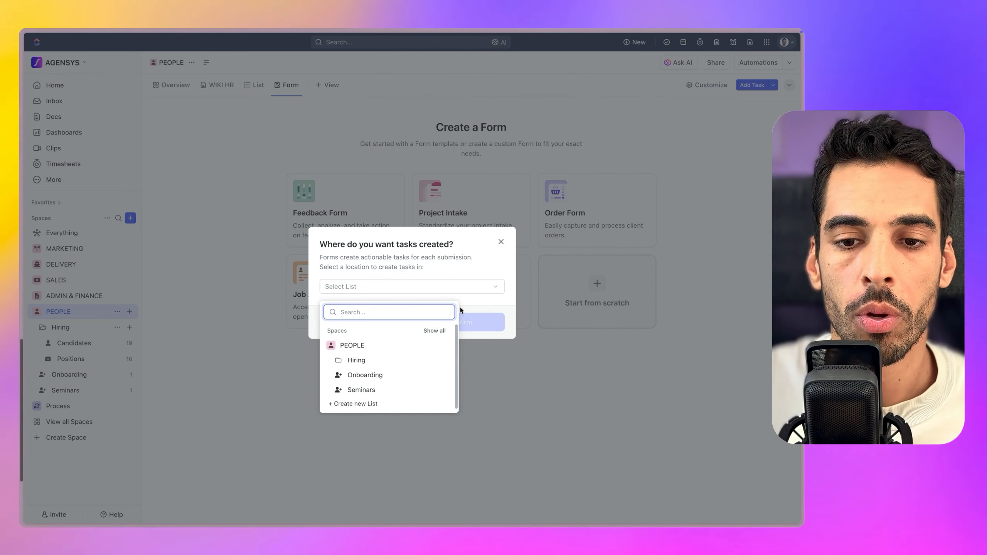
{"action": "left_click", "coordinate": [500, 243]}
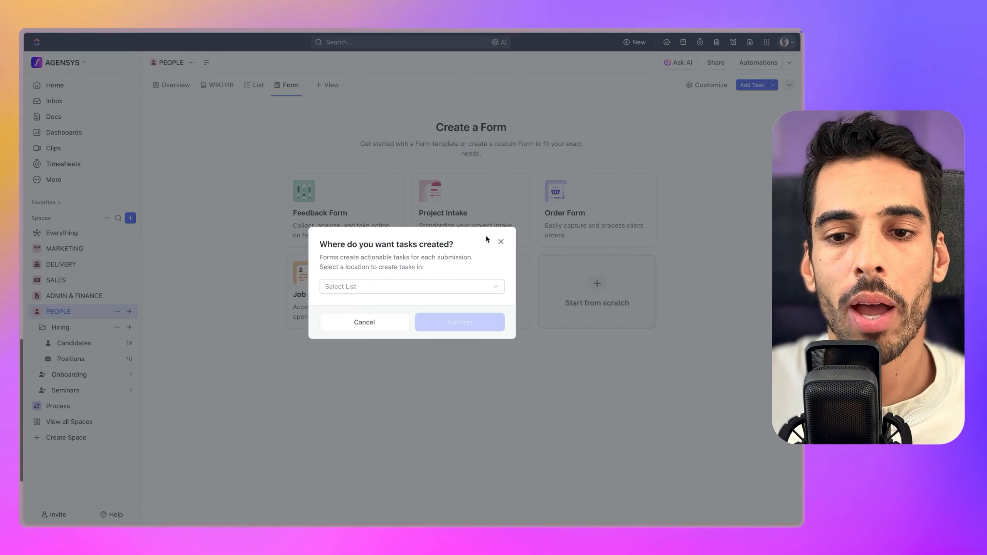
{"action": "left_click", "coordinate": [501, 242]}
{"action": "left_click", "coordinate": [295, 85]}
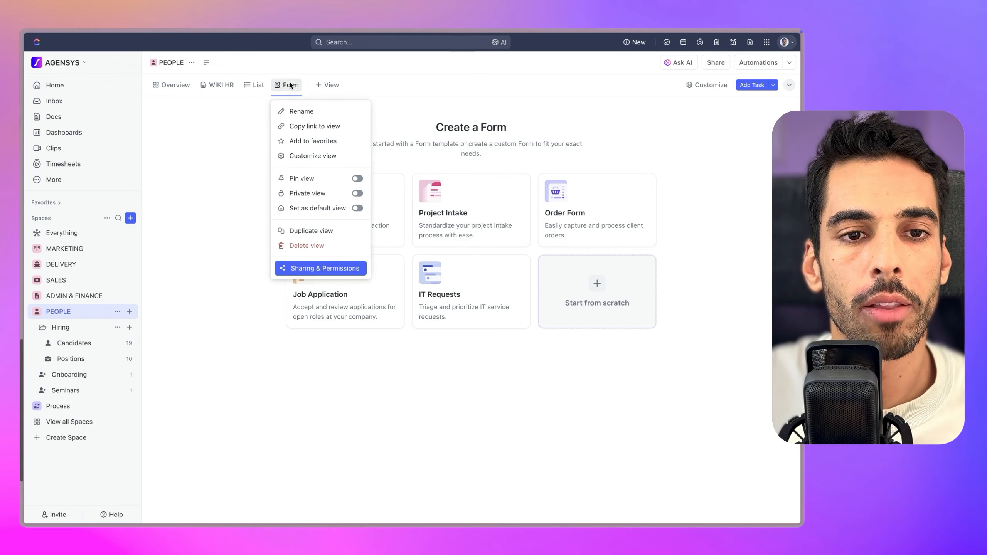
{"action": "left_click", "coordinate": [326, 249]}
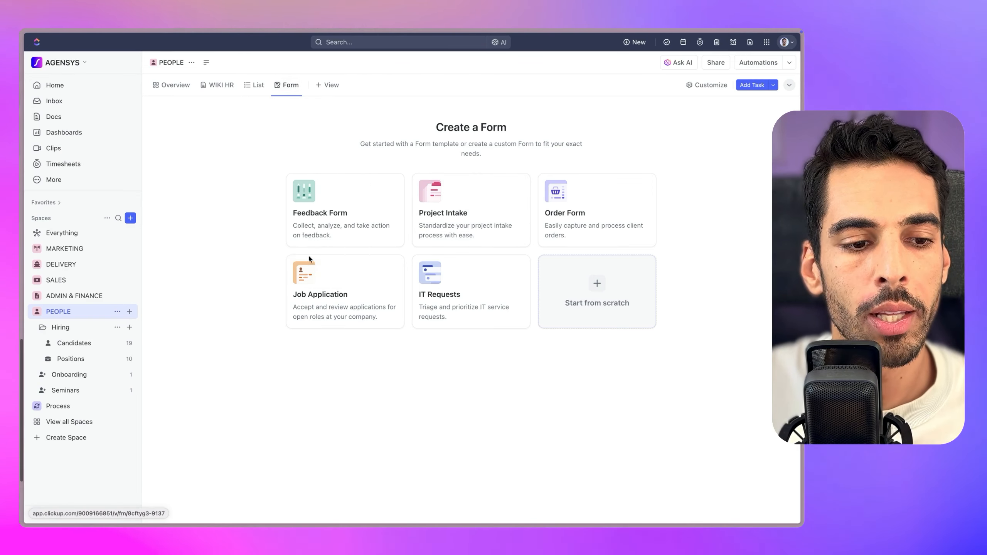
Add a Form view to the Candidates list and rename it 'Applications'
{"action": "left_click", "coordinate": [104, 360]}
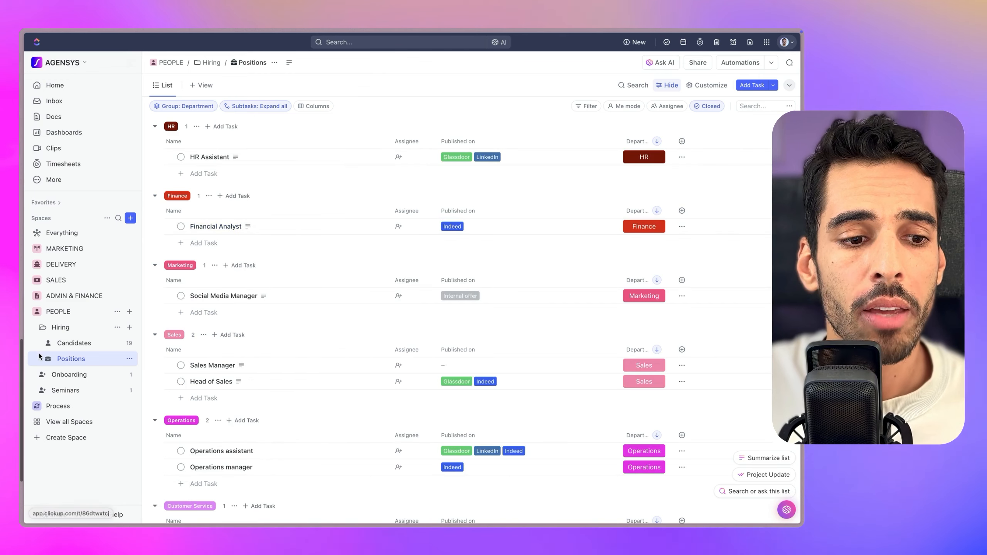
{"action": "left_click", "coordinate": [77, 346]}
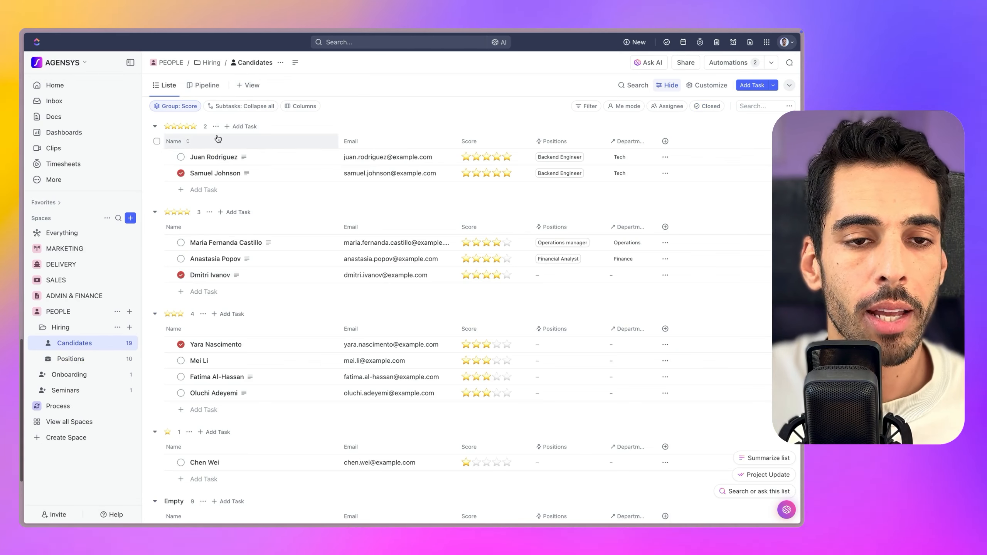
{"action": "left_click", "coordinate": [253, 85]}
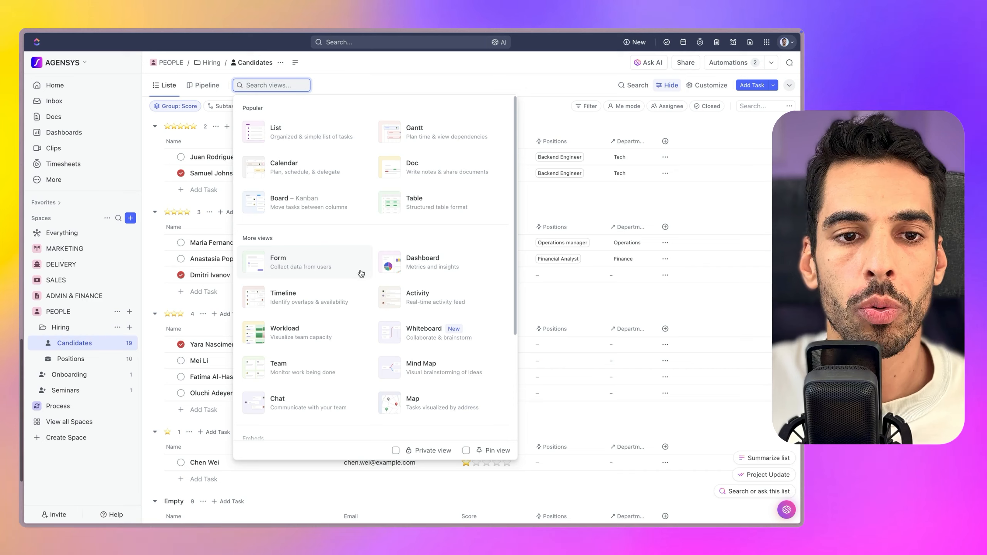
{"action": "left_click", "coordinate": [310, 271]}
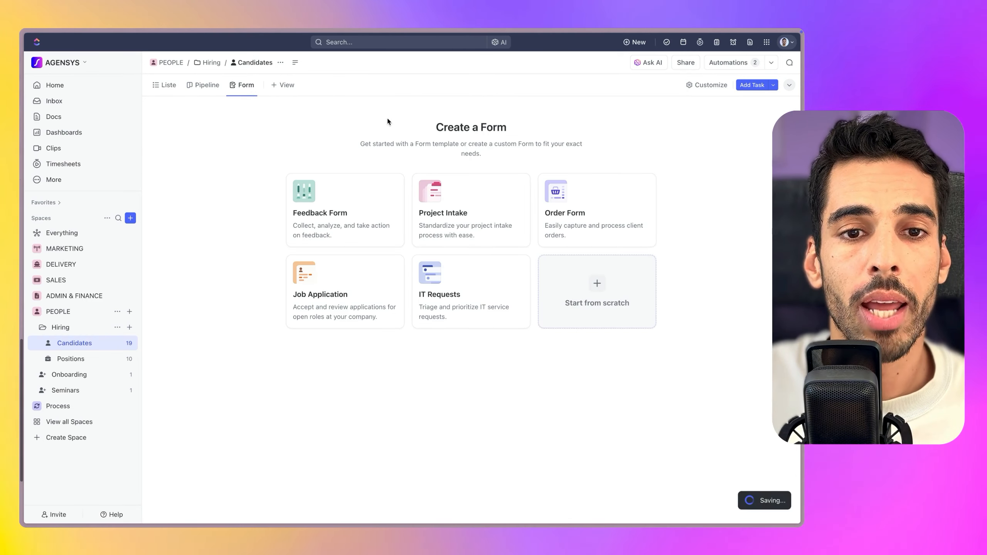
{"action": "key", "text": "ctrl+a"}
{"action": "type", "text": "Applications"}
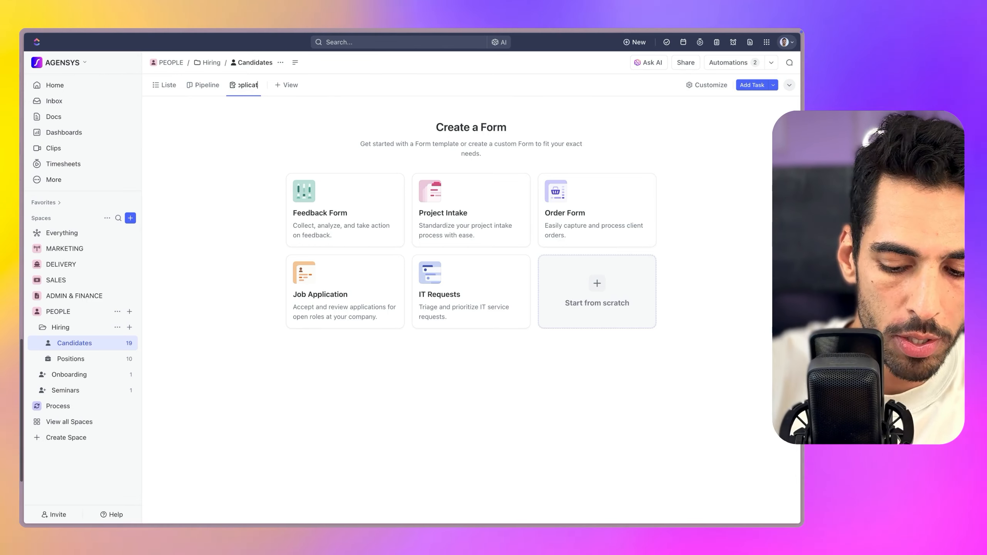
{"action": "key", "text": "Return"}
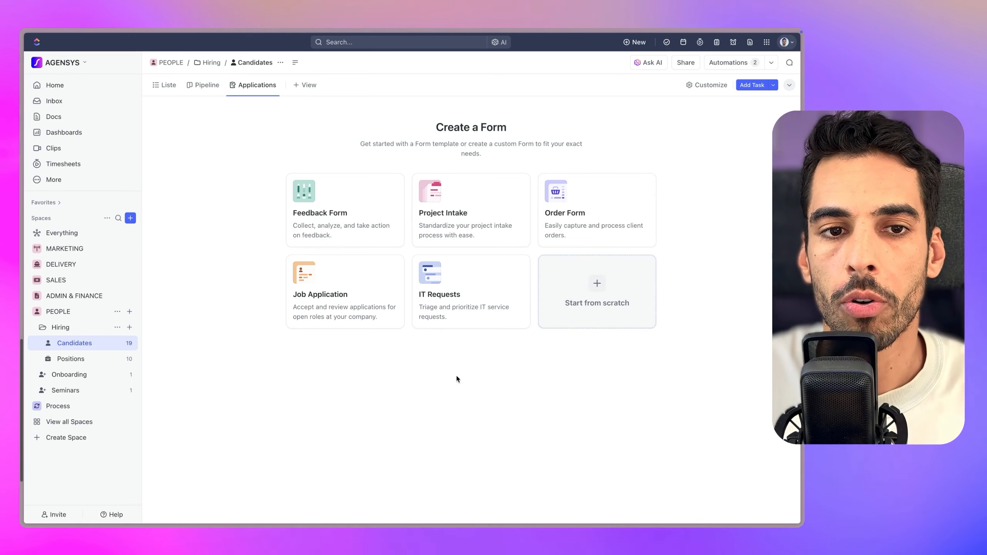
{"action": "left_click", "coordinate": [305, 85]}
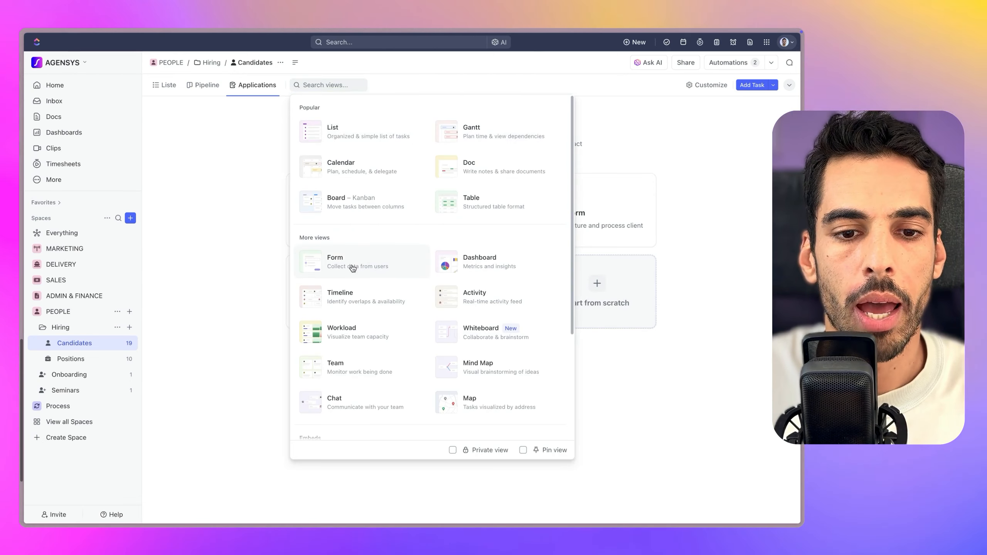
Add a form view from the Project Intake template and review its four questions, Project Name to attachments
{"action": "left_click", "coordinate": [586, 214]}
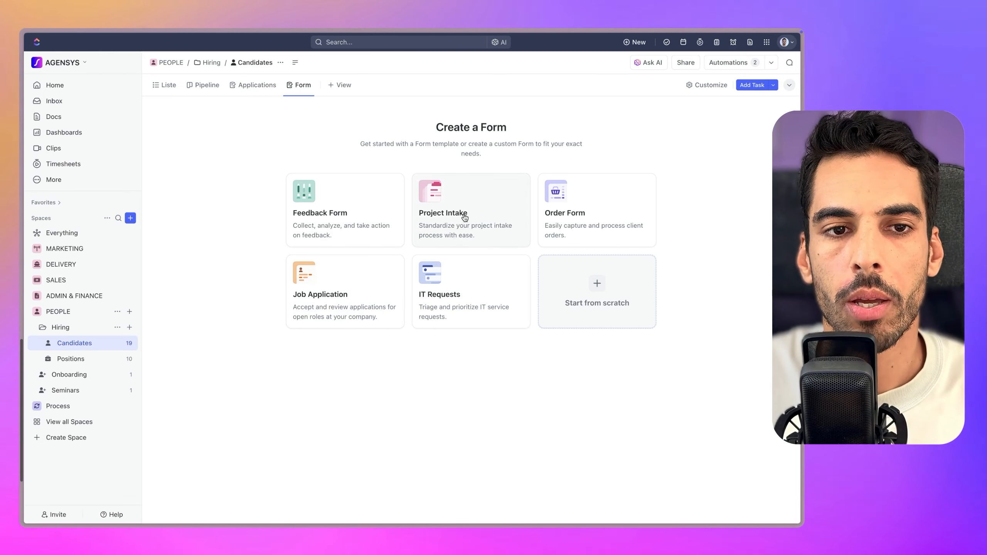
{"action": "left_click", "coordinate": [478, 217]}
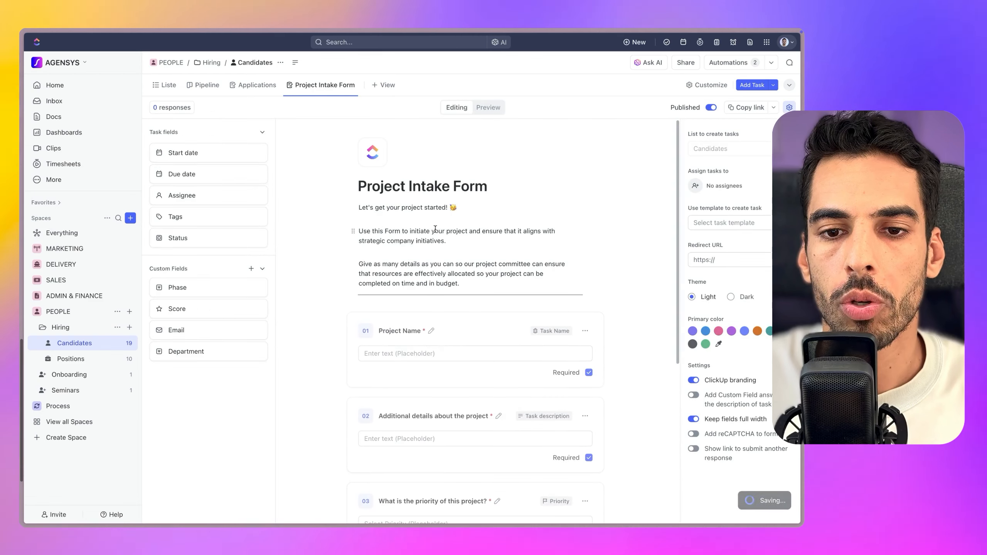
{"action": "scroll", "coordinate": [432, 222], "scroll_direction": "down", "scroll_amount": 2}
{"action": "scroll", "coordinate": [429, 222], "scroll_direction": "down", "scroll_amount": 3}
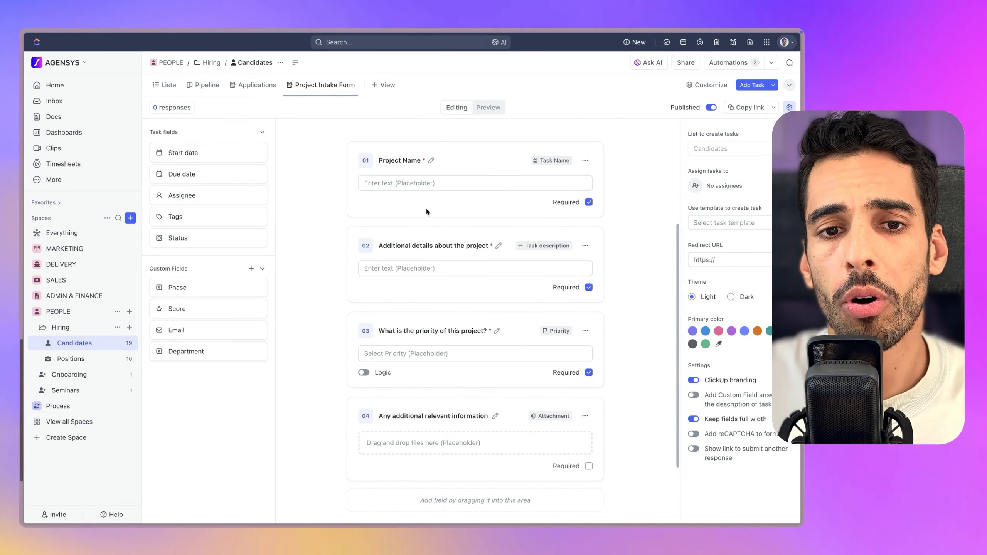
{"action": "scroll", "coordinate": [407, 188], "scroll_direction": "up", "scroll_amount": 2}
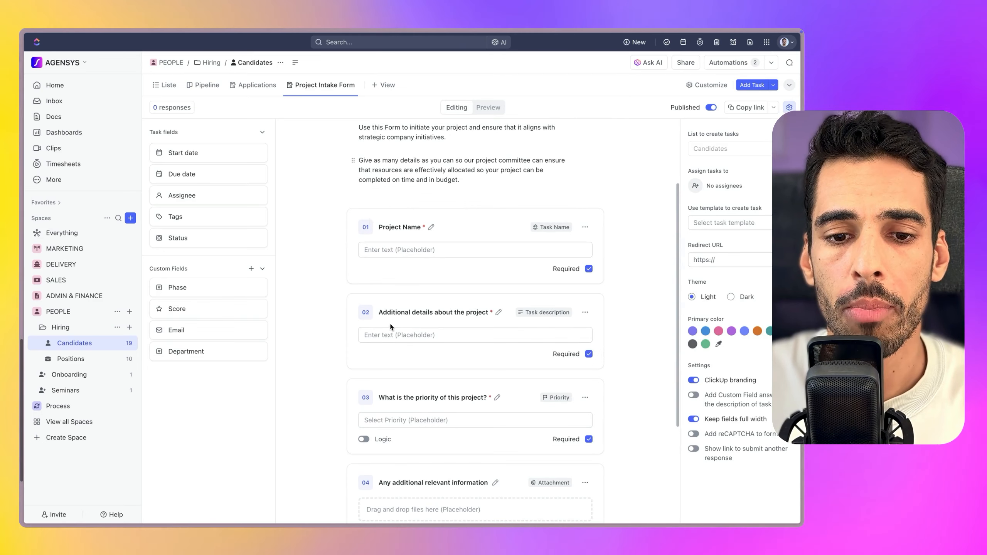
{"action": "scroll", "coordinate": [412, 310], "scroll_direction": "down", "scroll_amount": 3}
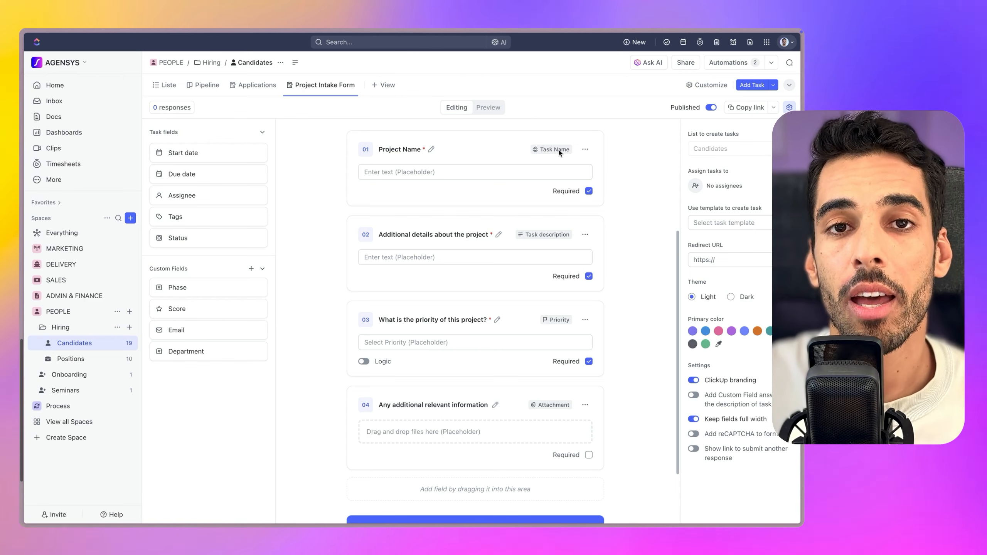
{"action": "left_click", "coordinate": [325, 85]}
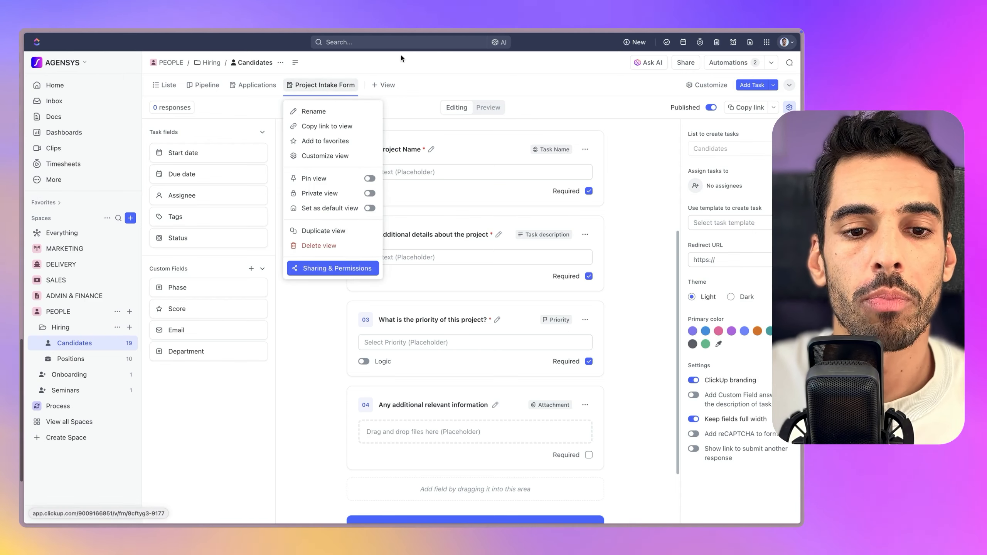
Choose Delete view on the Project Intake Form tab to remove it
{"action": "left_click", "coordinate": [318, 245]}
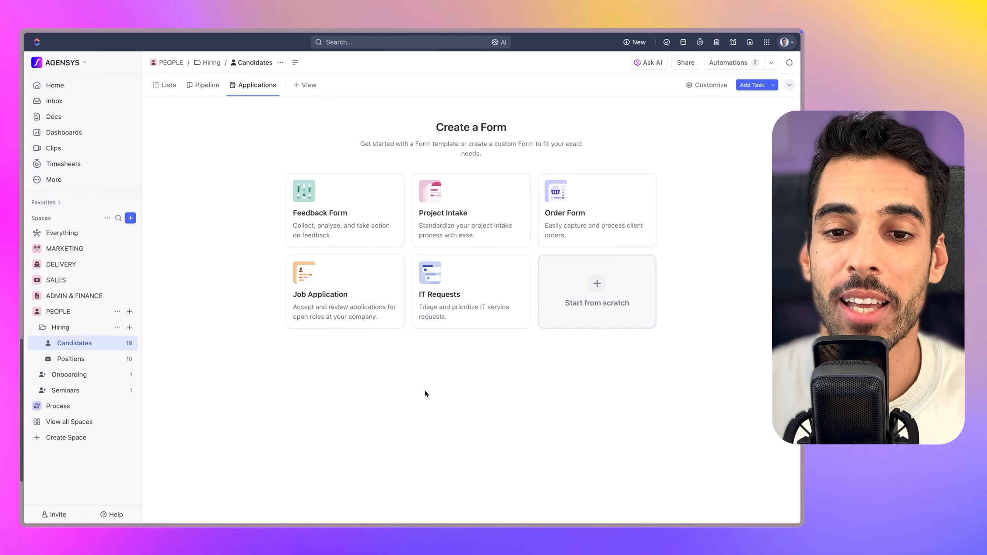
Choose Start from scratch to create an empty form in the Candidates list
{"action": "left_click", "coordinate": [594, 300]}
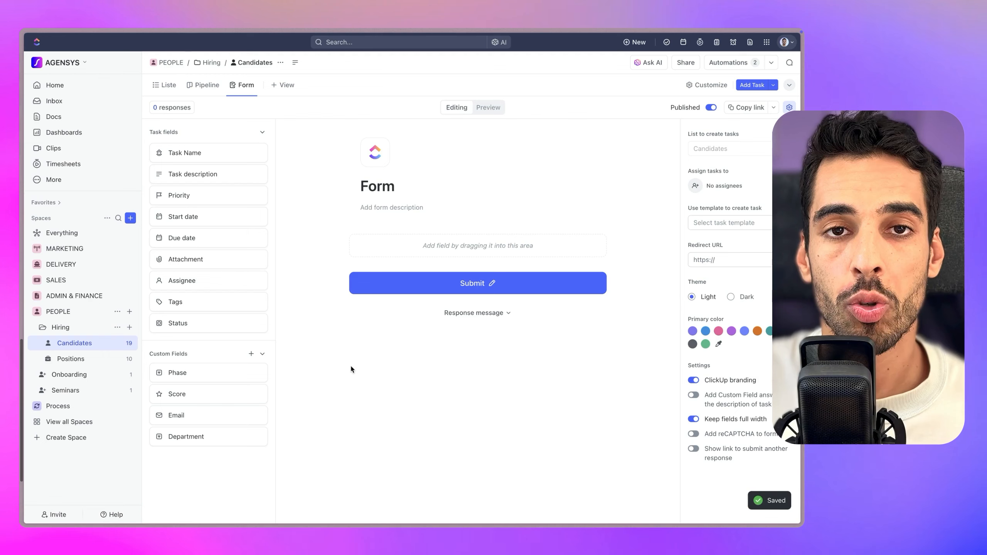
Name the form 'Application Form', add the cropped U logo, and apply Dark theme with blue primary colour
{"action": "double_click", "coordinate": [373, 182]}
{"action": "type", "text": "A"}
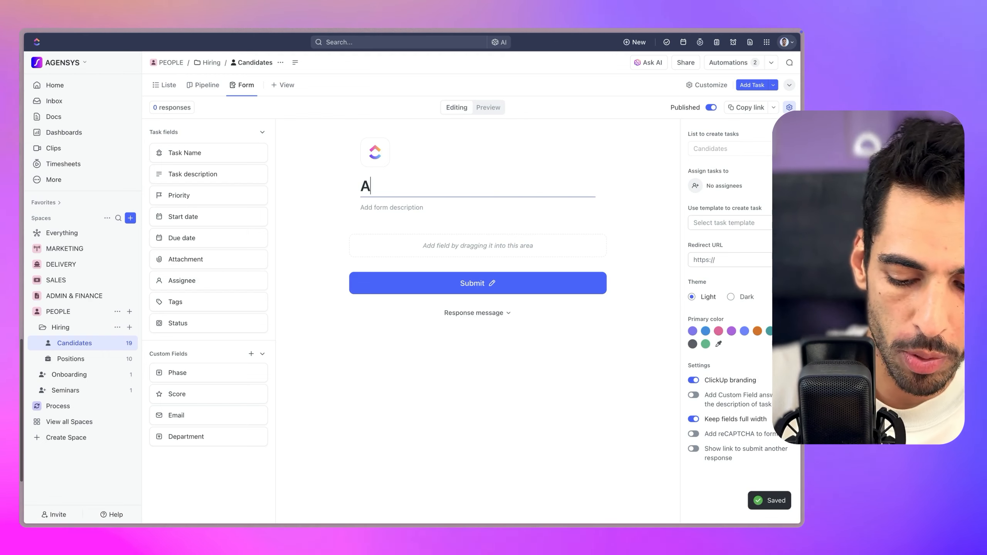
{"action": "type", "text": "pplication Form"}
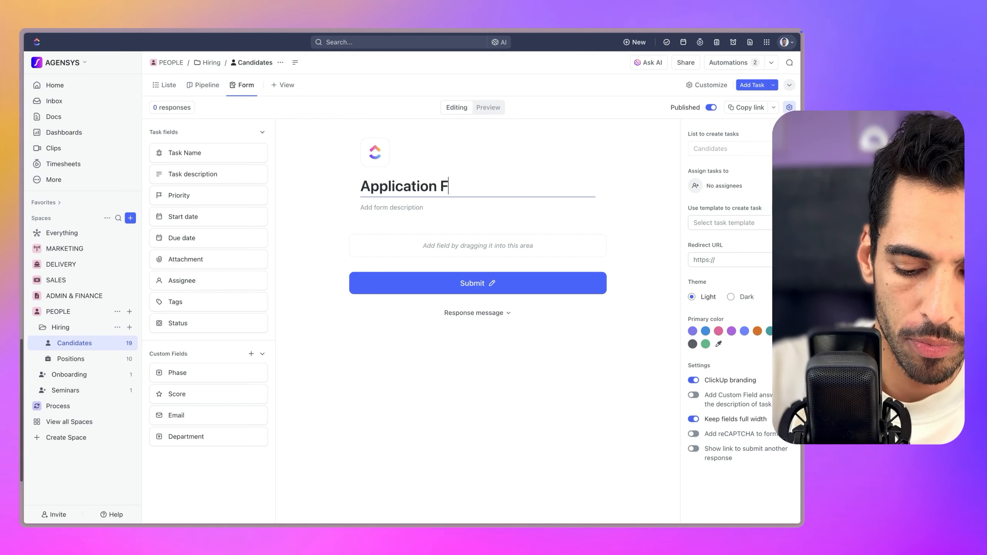
{"action": "left_click", "coordinate": [375, 151]}
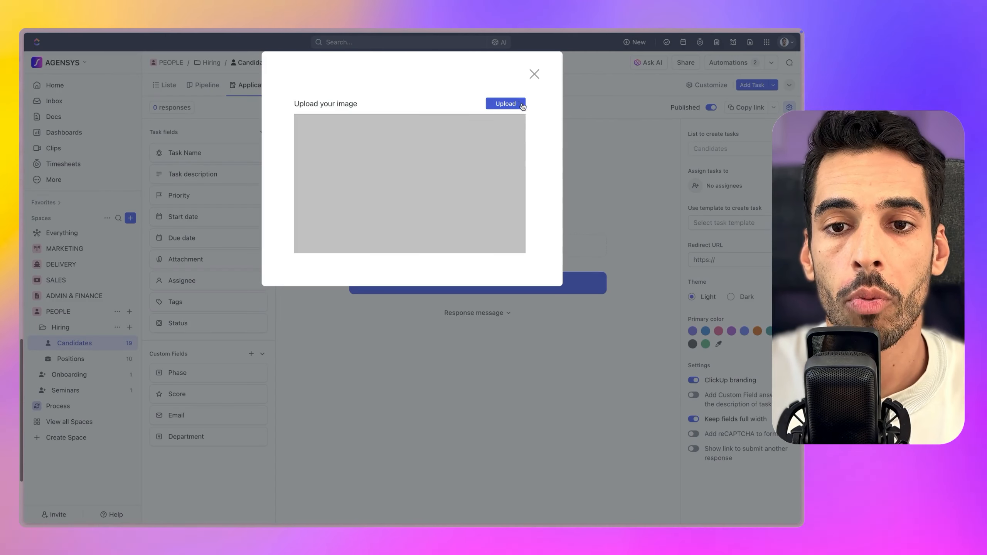
{"action": "left_click", "coordinate": [437, 193]}
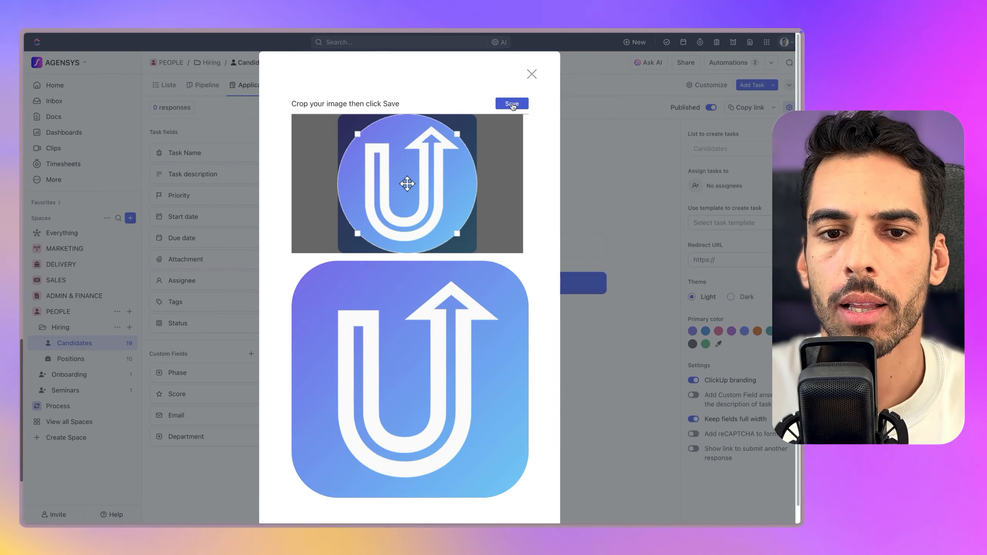
{"action": "left_click", "coordinate": [502, 108]}
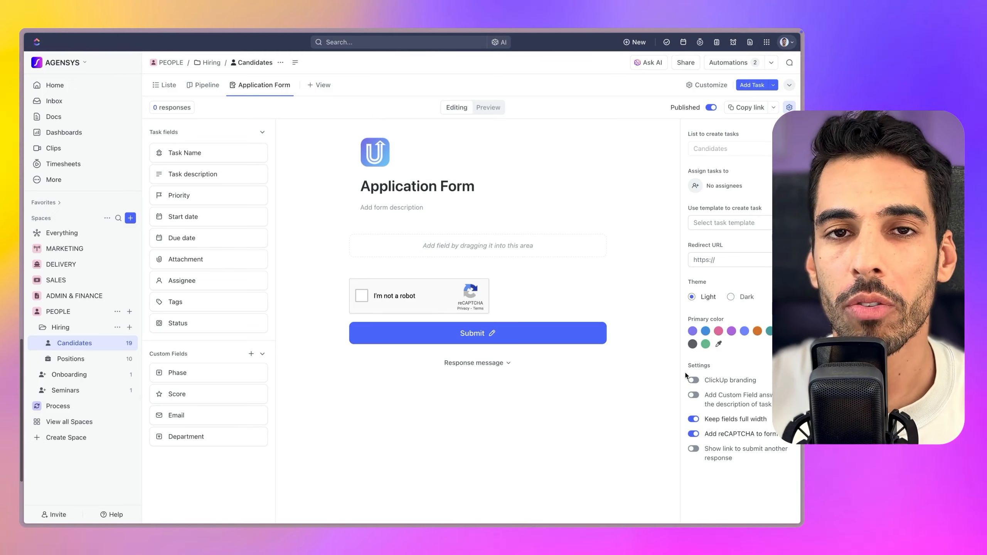
{"action": "left_click", "coordinate": [731, 297]}
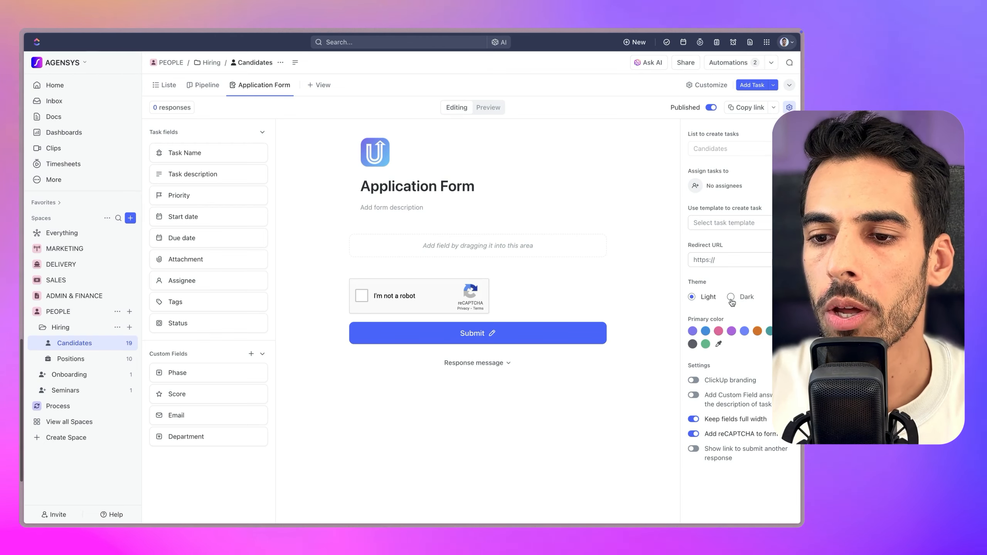
{"action": "left_click", "coordinate": [705, 331]}
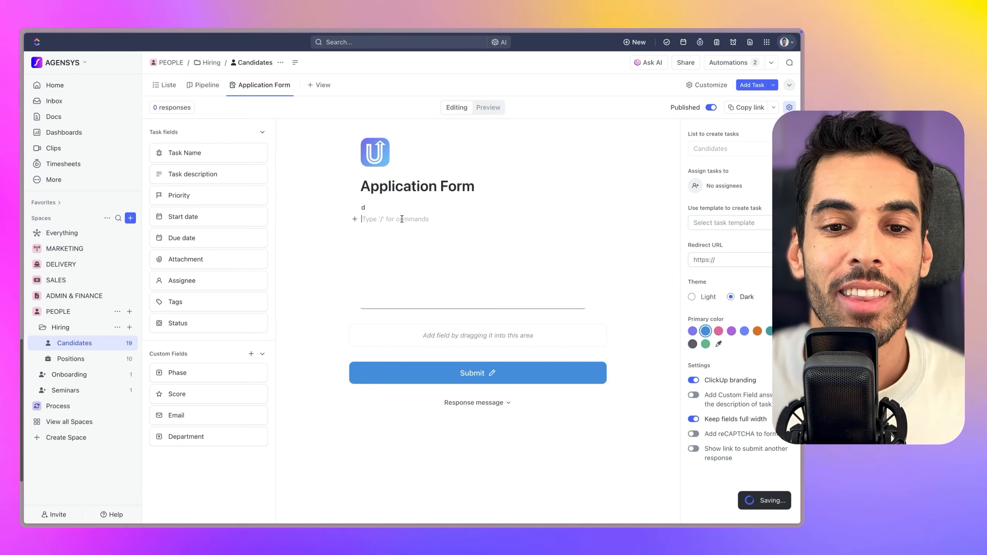
Replace the one-letter description with an AI-written paragraph describing the application form
{"action": "left_click", "coordinate": [354, 207]}
{"action": "left_click", "coordinate": [291, 190]}
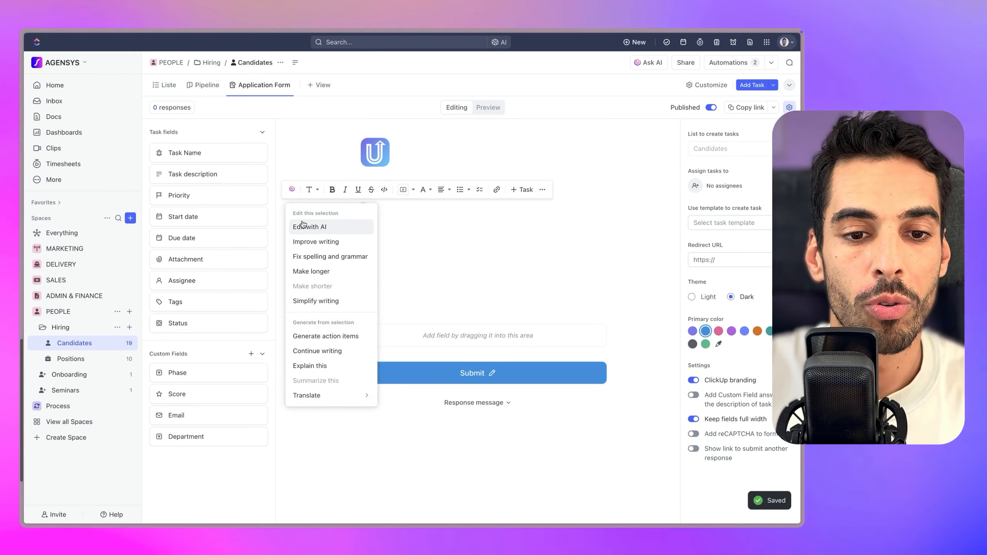
{"action": "left_click", "coordinate": [310, 227]}
{"action": "type", "text": "Create a"}
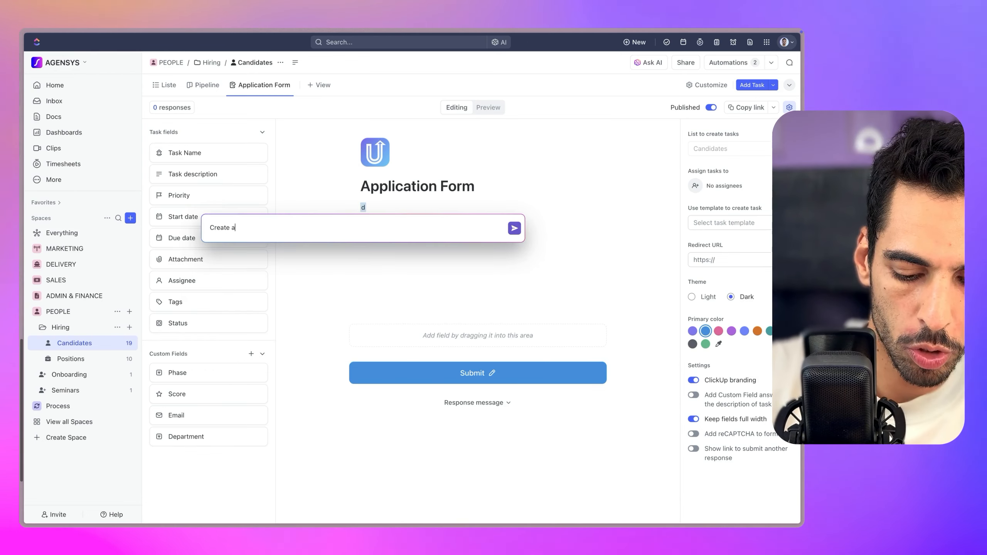
{"action": "type", "text": " short paragraph as the hea"}
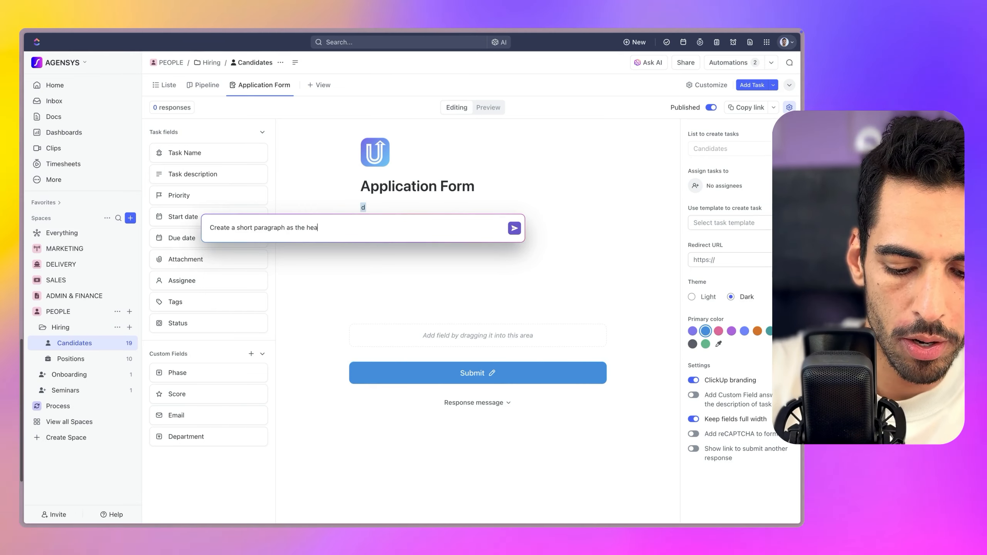
{"action": "type", "text": "of an application form"}
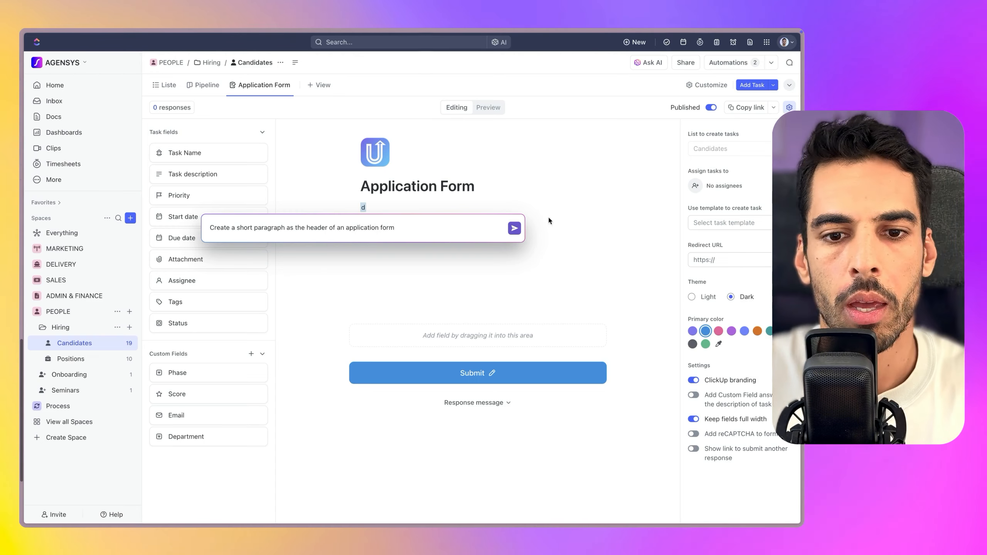
{"action": "left_click", "coordinate": [513, 229]}
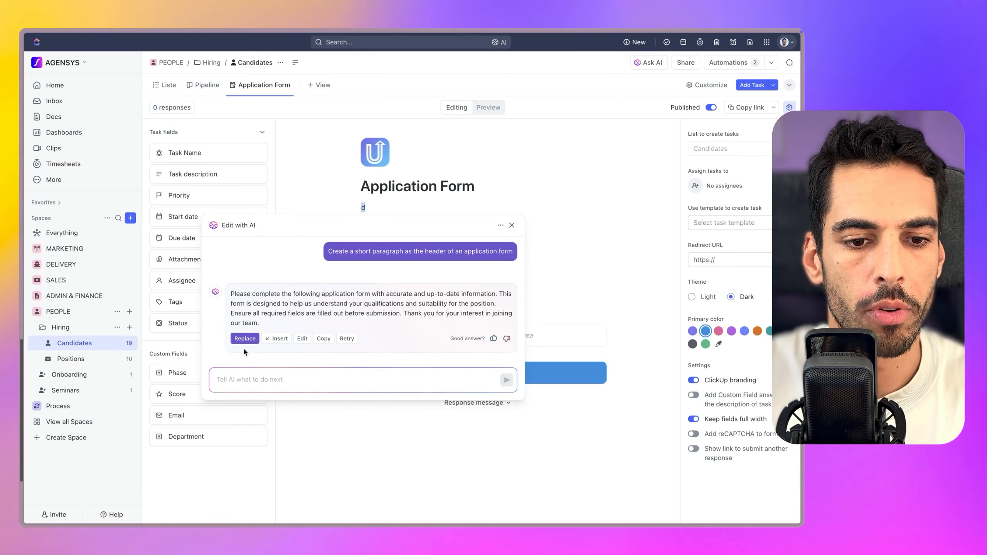
{"action": "left_click", "coordinate": [247, 342]}
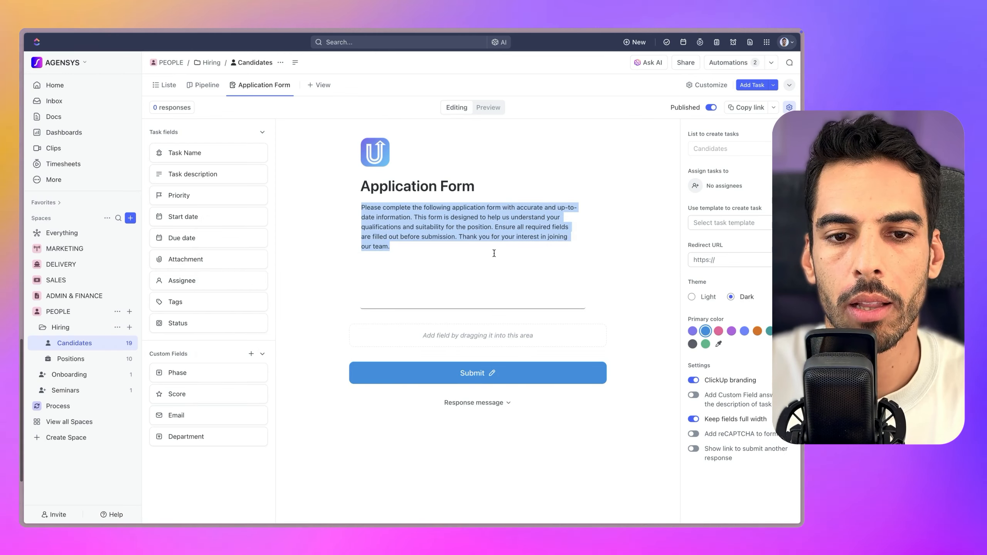
Give the description a yellow highlight and bold text, then add Task Name as the first question
{"action": "left_click", "coordinate": [493, 251]}
{"action": "left_click_drag", "start_coordinate": [412, 256], "coordinate": [360, 207]}
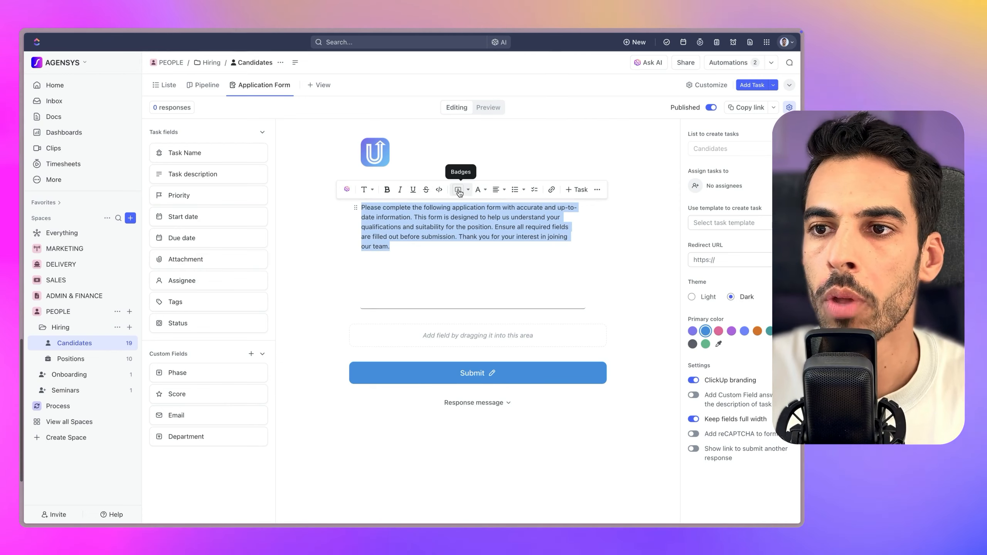
{"action": "left_click", "coordinate": [458, 193]}
{"action": "left_click", "coordinate": [462, 257]}
{"action": "left_click_drag", "start_coordinate": [420, 251], "coordinate": [364, 206]}
{"action": "left_click", "coordinate": [477, 264]}
{"action": "left_click_drag", "start_coordinate": [482, 269], "coordinate": [363, 202]}
{"action": "left_click", "coordinate": [363, 202]}
{"action": "left_click_drag", "start_coordinate": [394, 244], "coordinate": [352, 205]}
{"action": "key", "text": "super+b"}
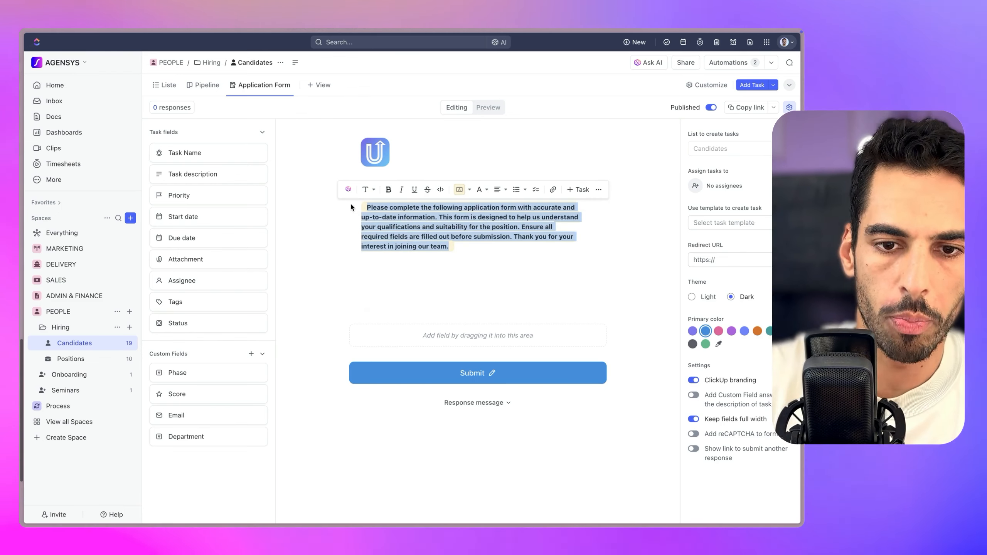
{"action": "left_click", "coordinate": [493, 282]}
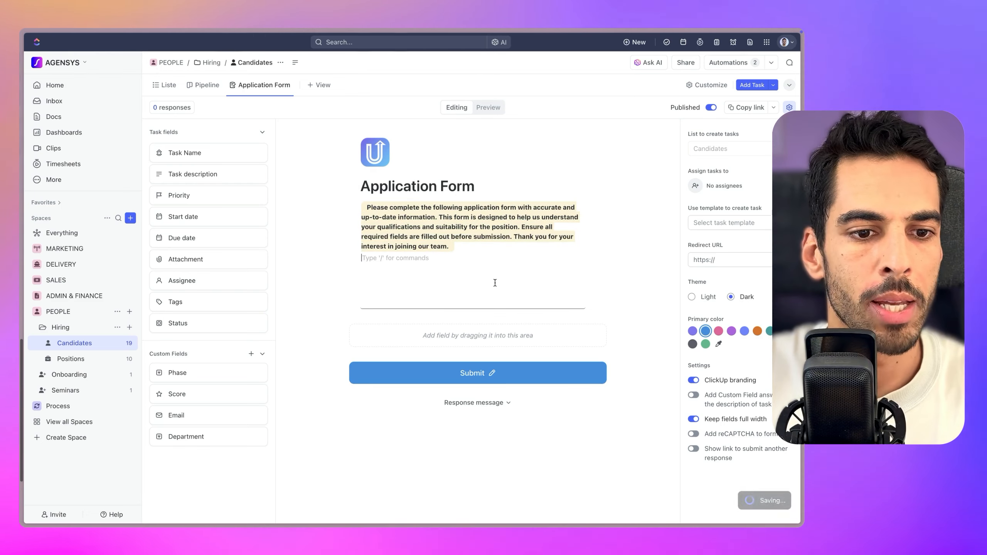
{"action": "left_click_drag", "start_coordinate": [188, 154], "coordinate": [462, 334]}
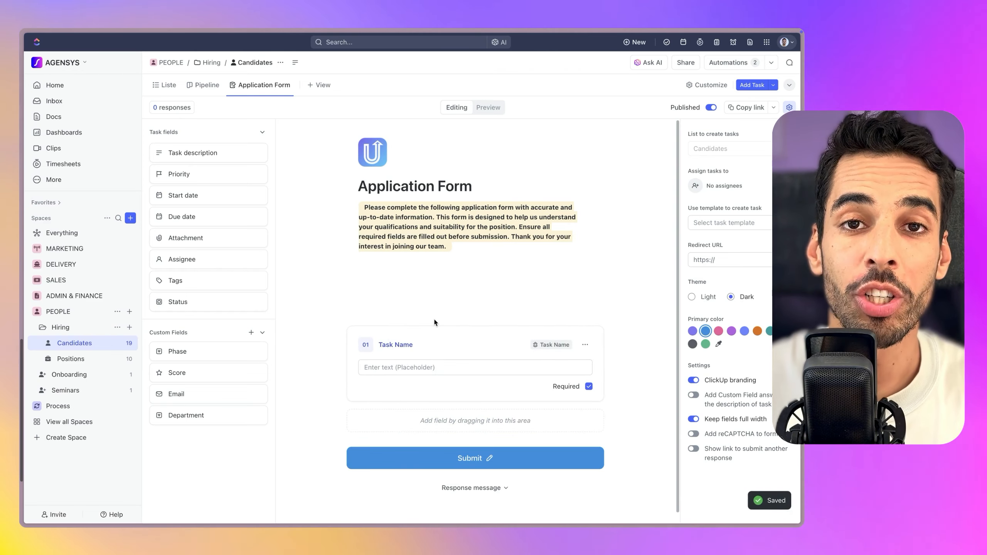
Add Task description as question 02, titled 'Please tell us a little bit more about you'
{"action": "left_click", "coordinate": [171, 87]}
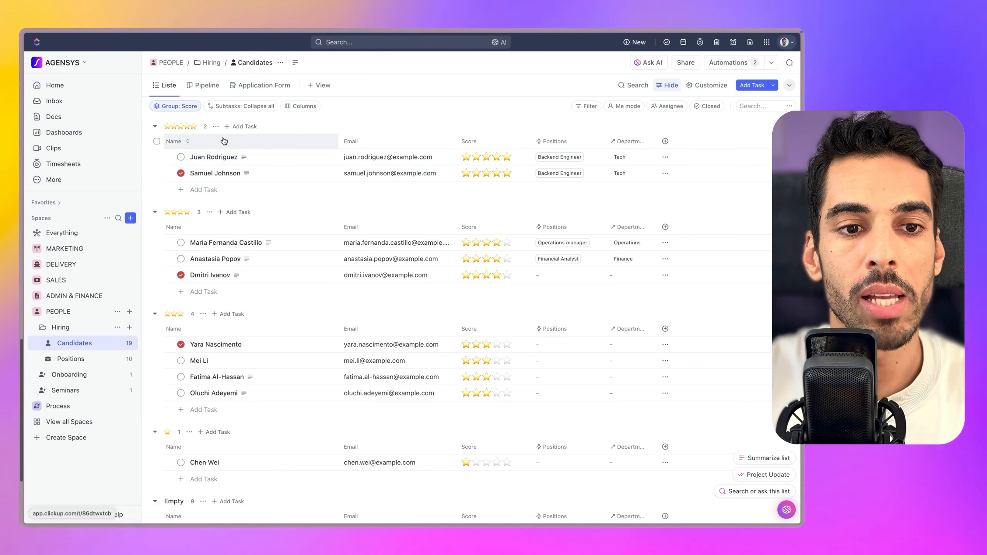
{"action": "left_click", "coordinate": [257, 92]}
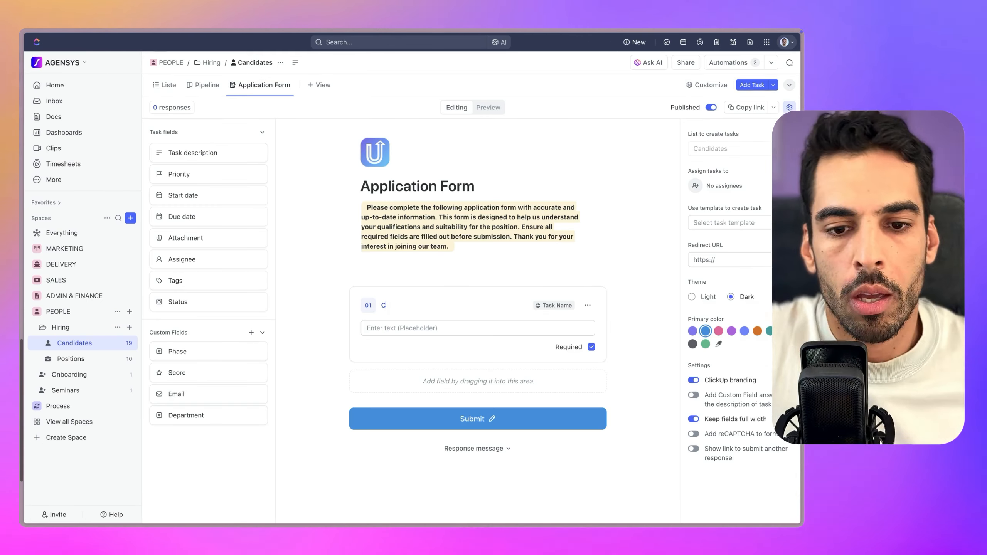
{"action": "type", "text": "C"}
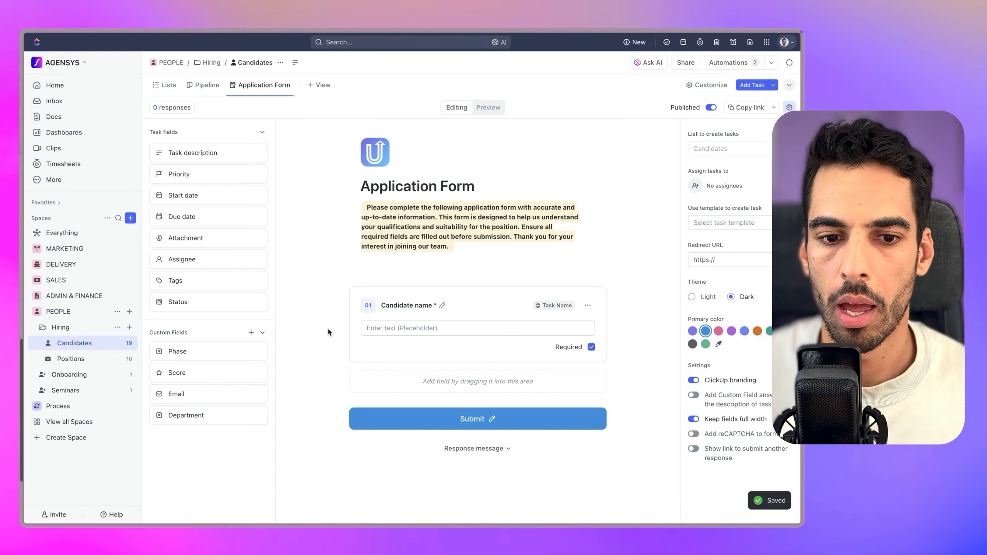
{"action": "left_click_drag", "start_coordinate": [189, 165], "coordinate": [401, 374]}
{"action": "left_click", "coordinate": [438, 390]}
{"action": "type", "text": "Please tell us a little bit"}
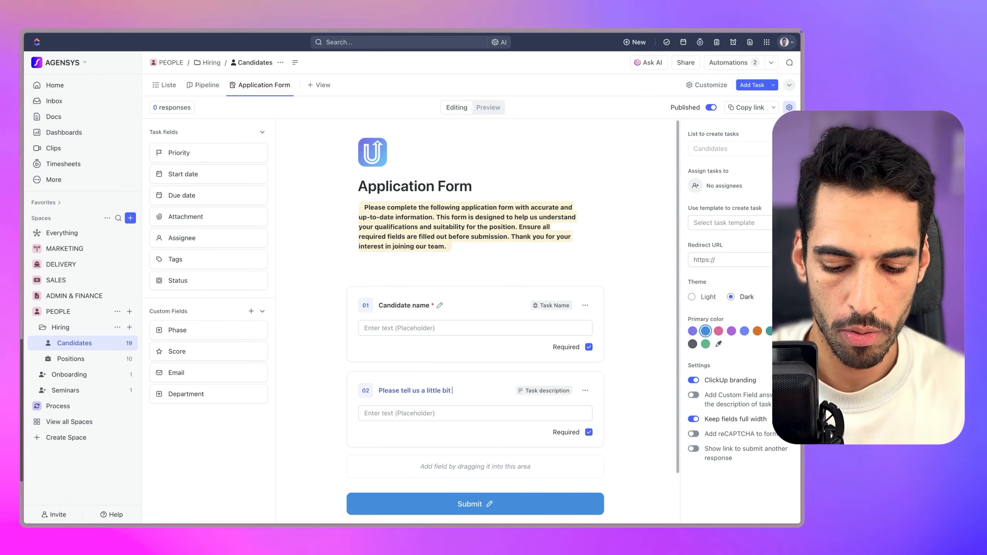
{"action": "type", "text": " more about you"}
{"action": "key", "text": "Return"}
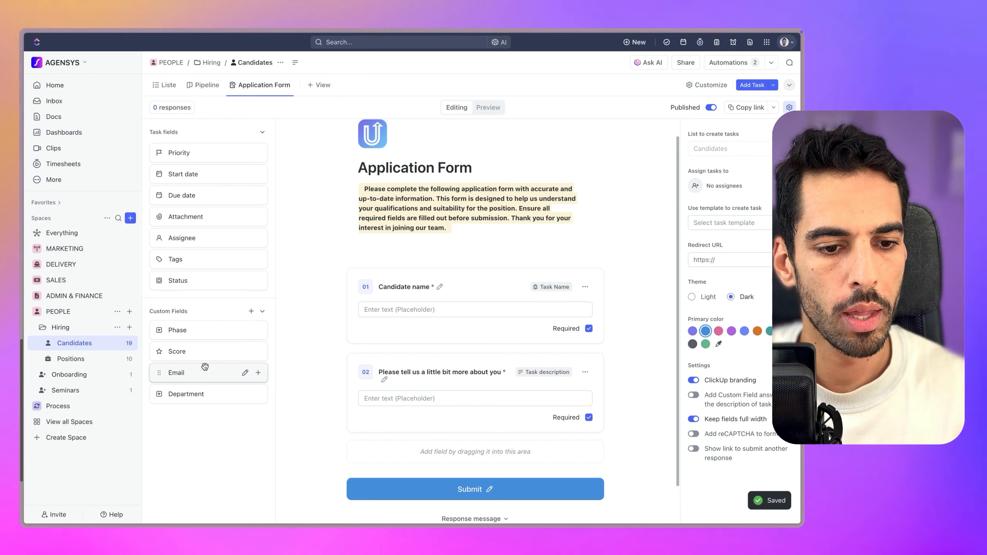
Add the Email field as a question titled 'Your Email'
{"action": "left_click_drag", "start_coordinate": [186, 371], "coordinate": [426, 443]}
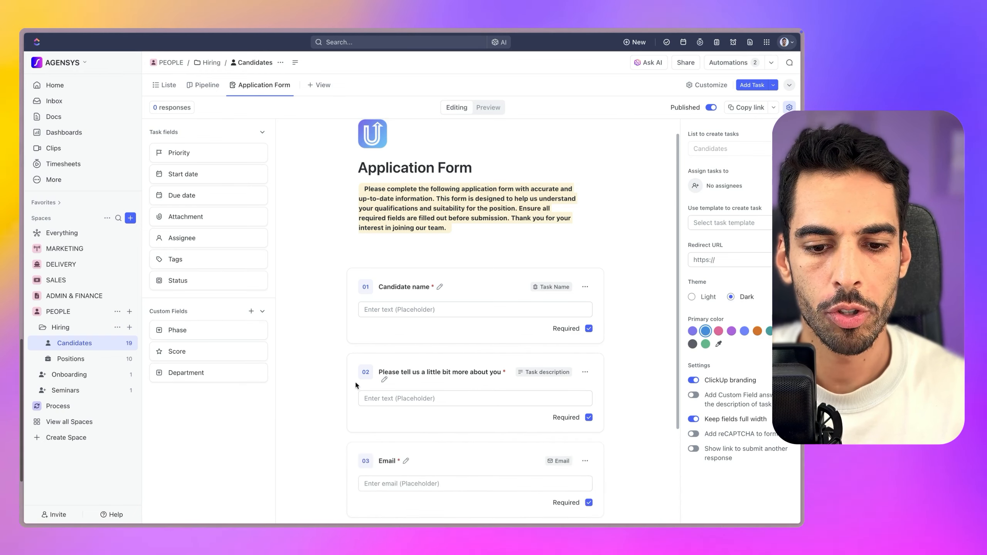
{"action": "left_click", "coordinate": [379, 402]}
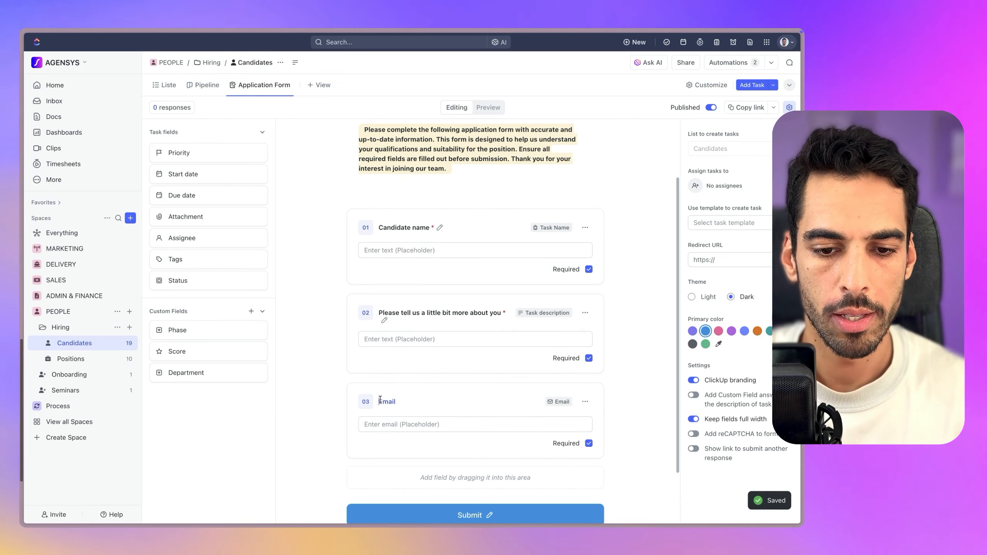
{"action": "type", "text": "Your"}
{"action": "left_click", "coordinate": [306, 381]}
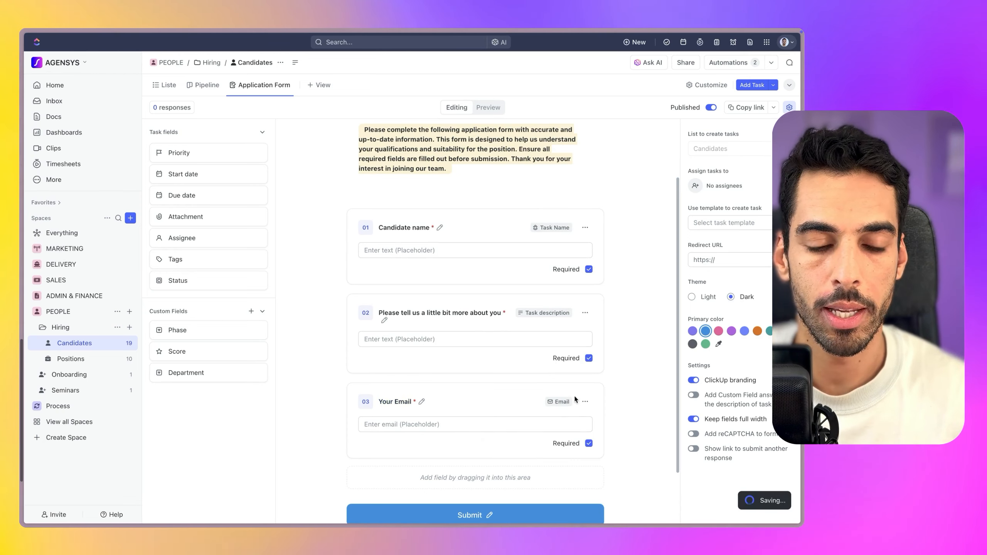
{"action": "left_click_drag", "start_coordinate": [197, 376], "coordinate": [215, 419]}
{"action": "scroll", "coordinate": [400, 447], "scroll_direction": "down", "scroll_amount": 2}
Retitle the Department question 'The department you wanna work for'
{"action": "left_click", "coordinate": [425, 405]}
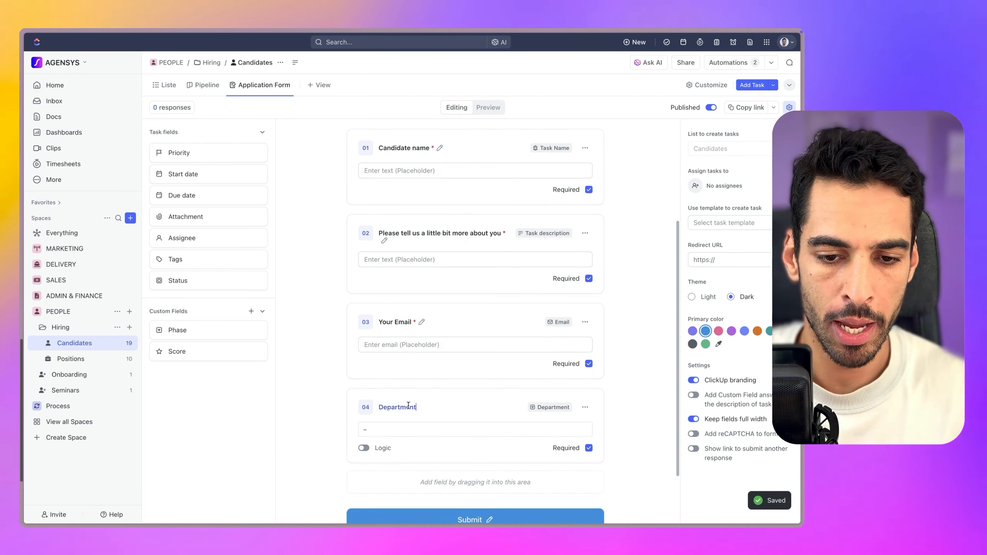
{"action": "key", "text": "ctrl+a"}
{"action": "type", "text": "The department y"}
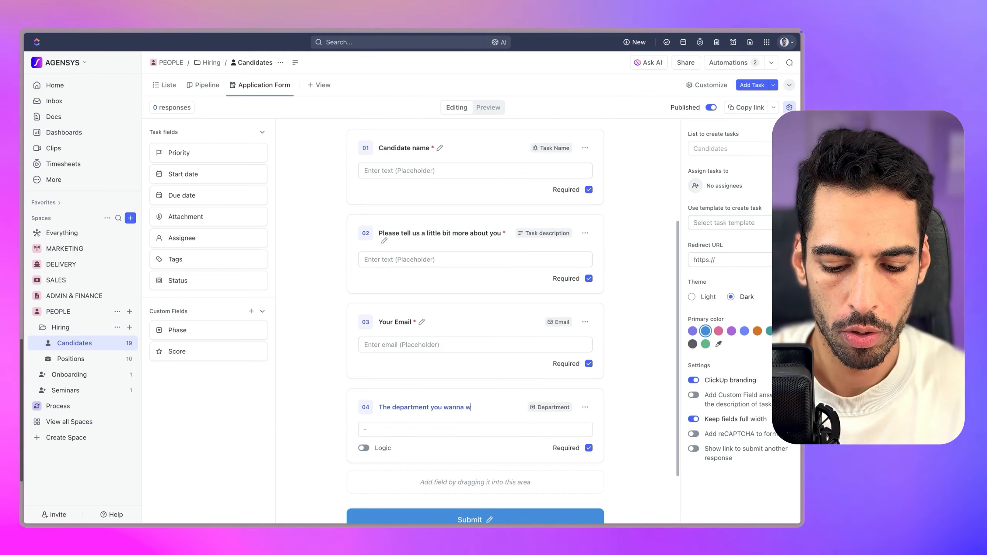
{"action": "left_click", "coordinate": [487, 497]}
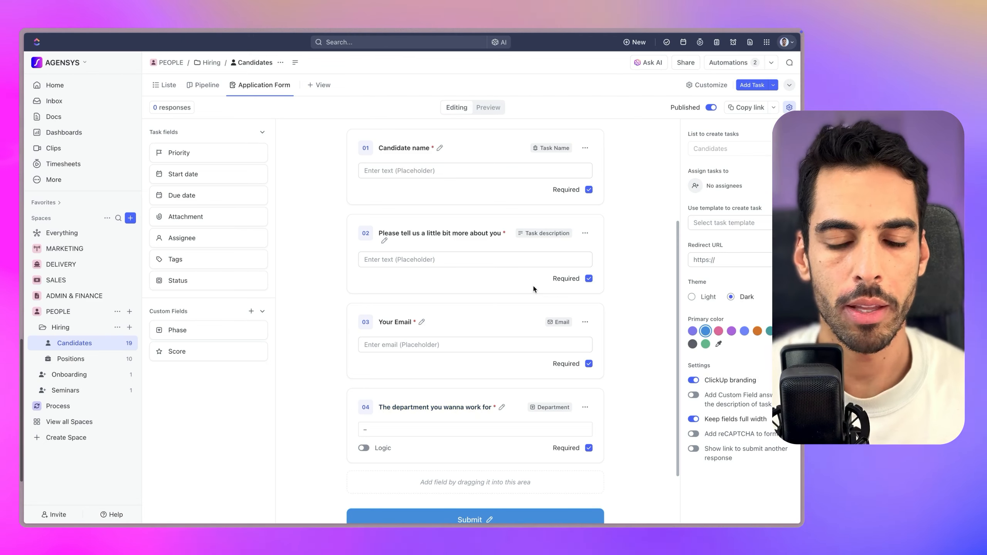
{"action": "scroll", "coordinate": [486, 339], "scroll_direction": "up", "scroll_amount": 3}
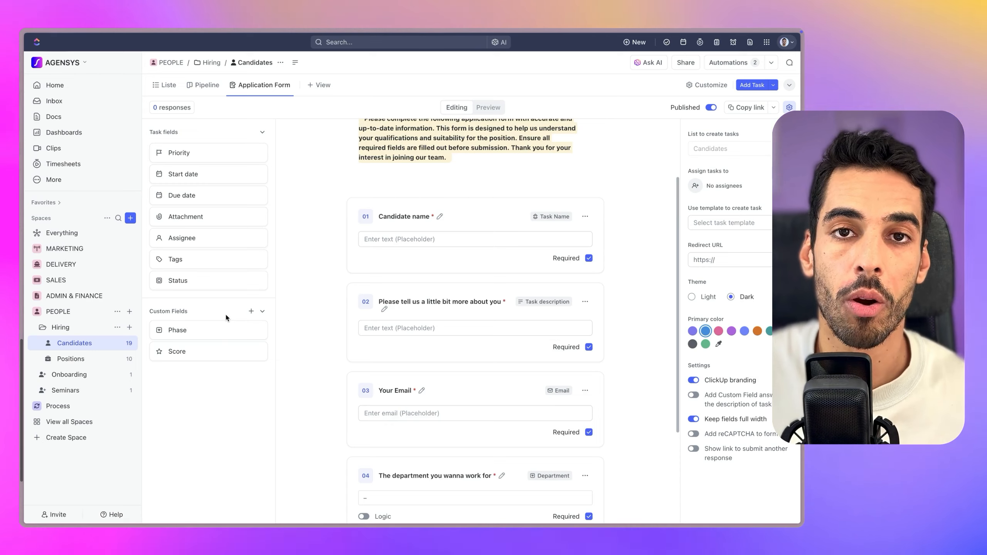
{"action": "scroll", "coordinate": [299, 376], "scroll_direction": "down", "scroll_amount": 5}
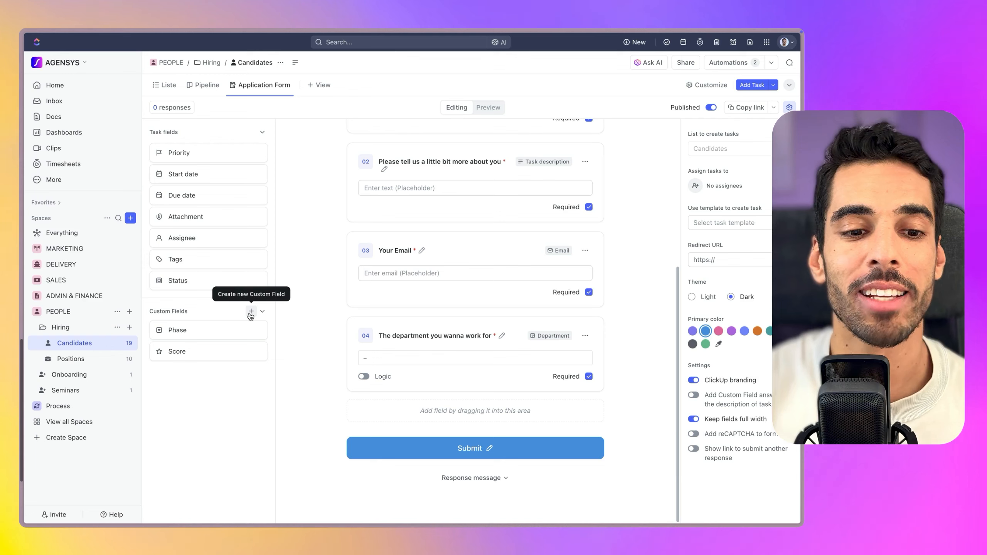
Import the workspace Value field into Candidates and place it on the form below question 04
{"action": "left_click", "coordinate": [251, 313]}
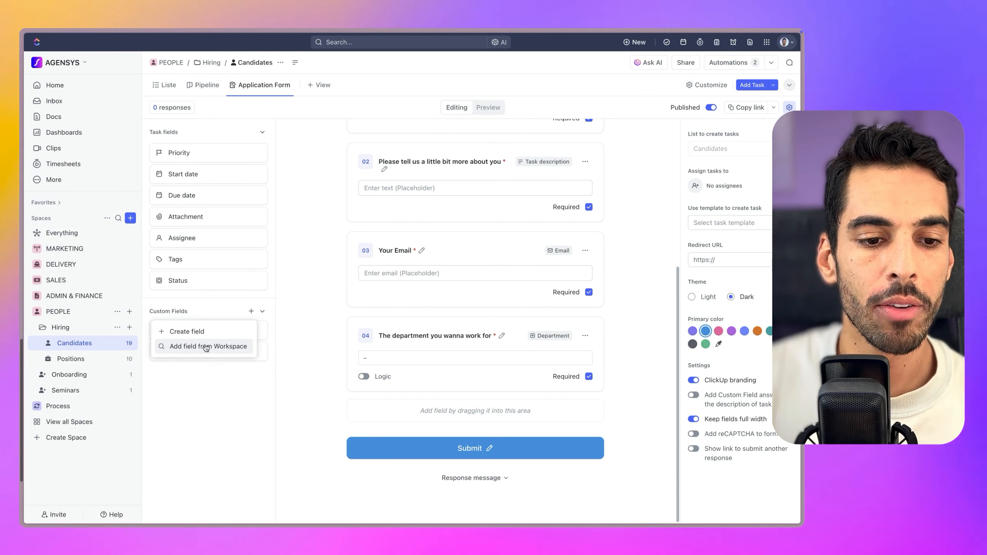
{"action": "left_click", "coordinate": [224, 346]}
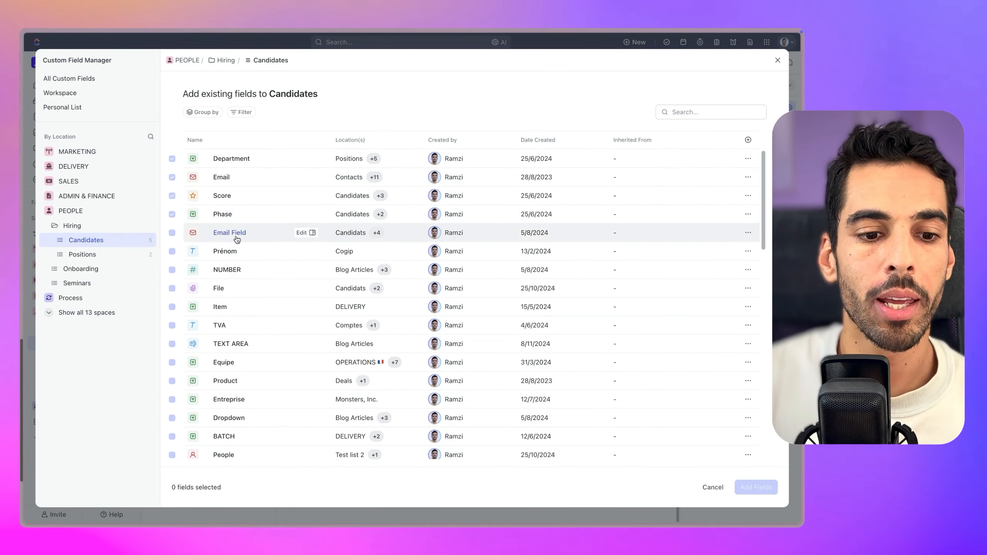
{"action": "scroll", "coordinate": [249, 249], "scroll_direction": "down", "scroll_amount": 15}
{"action": "scroll", "coordinate": [226, 268], "scroll_direction": "down", "scroll_amount": 5}
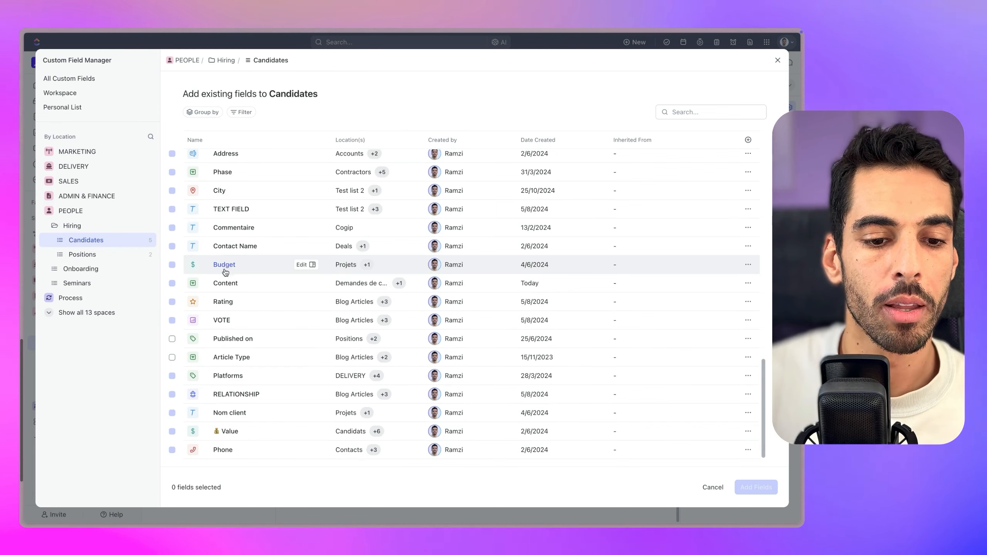
{"action": "left_click", "coordinate": [172, 431]}
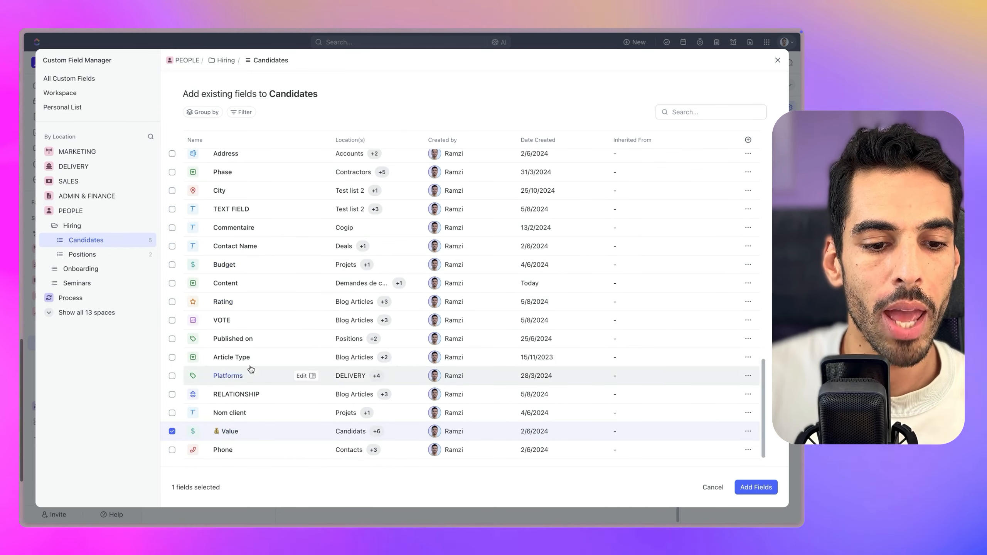
{"action": "left_click", "coordinate": [762, 489]}
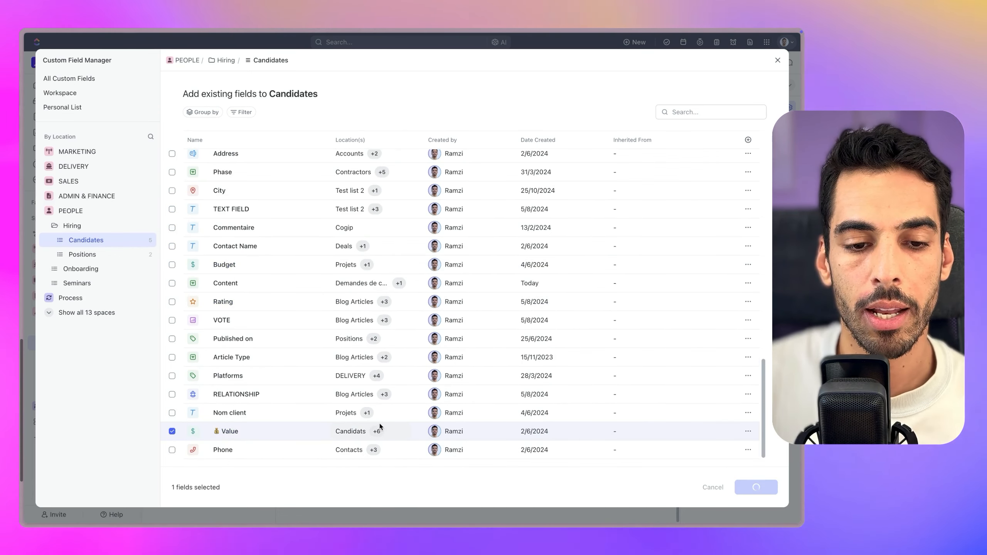
{"action": "left_click_drag", "start_coordinate": [215, 376], "coordinate": [449, 410]}
Retitle question 05 as 'What are your salary expectations ?'
{"action": "left_click", "coordinate": [396, 420]}
{"action": "key", "text": "super+a"}
{"action": "type", "text": "What ar"}
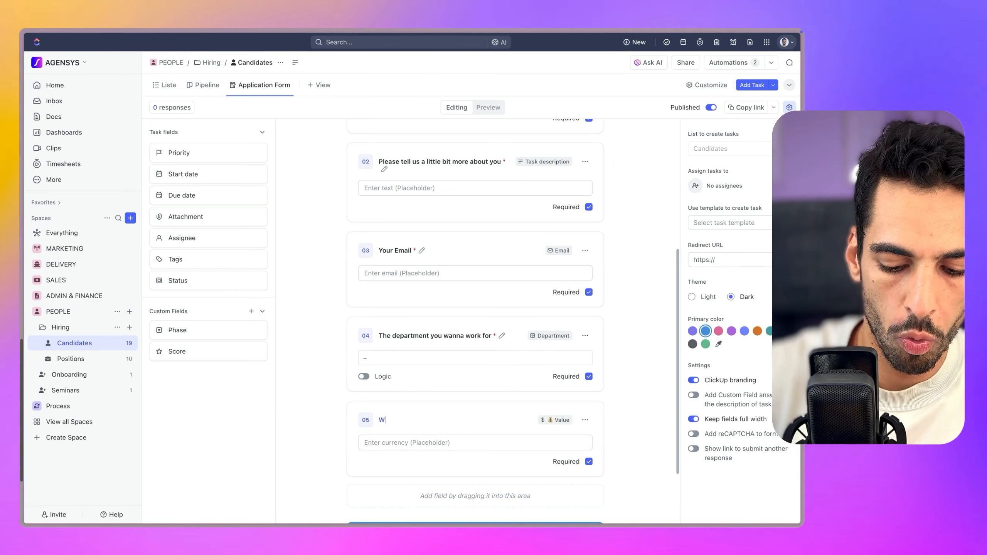
{"action": "type", "text": "e your salary e"}
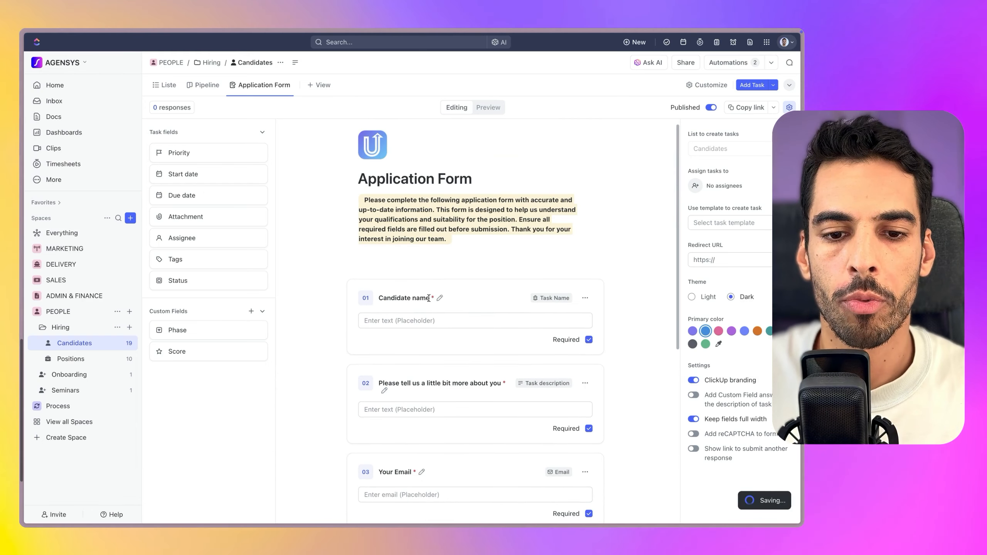
{"action": "scroll", "coordinate": [418, 346], "scroll_direction": "down", "scroll_amount": 1}
{"action": "scroll", "coordinate": [427, 330], "scroll_direction": "down", "scroll_amount": 6}
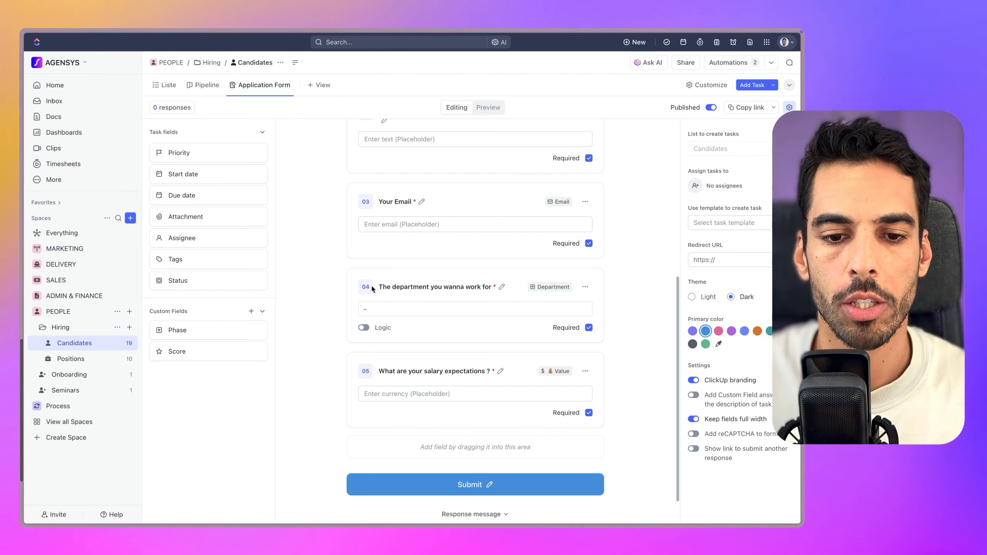
{"action": "scroll", "coordinate": [365, 299], "scroll_direction": "down", "scroll_amount": 1}
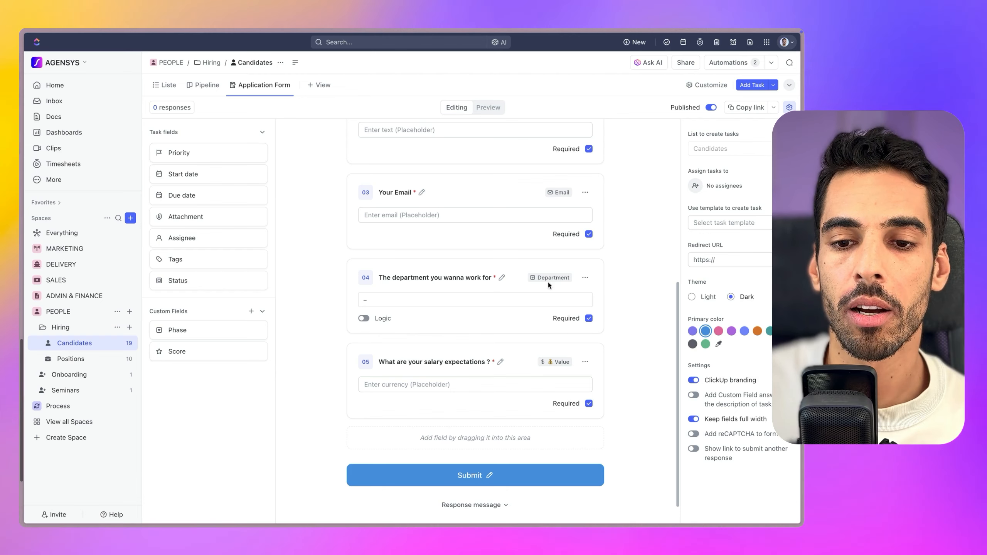
Enable Logic on question 04 with a rule that fires when the department is Design
{"action": "left_click", "coordinate": [364, 318]}
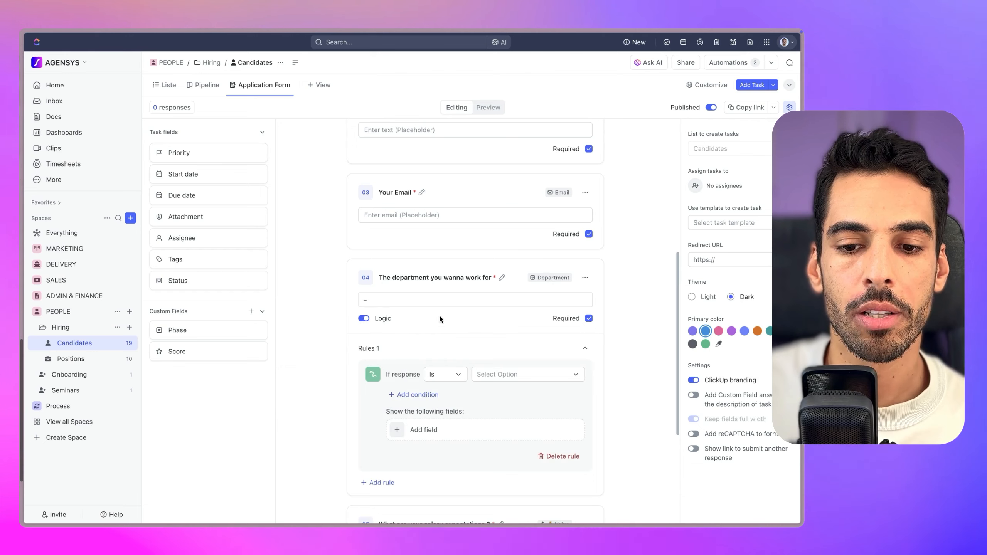
{"action": "left_click", "coordinate": [519, 376]}
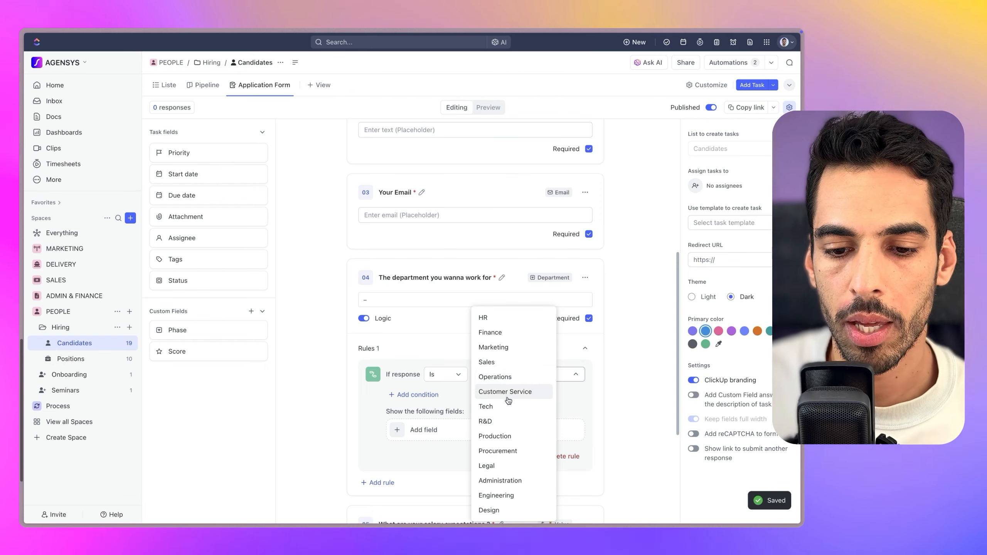
{"action": "left_click", "coordinate": [501, 510]}
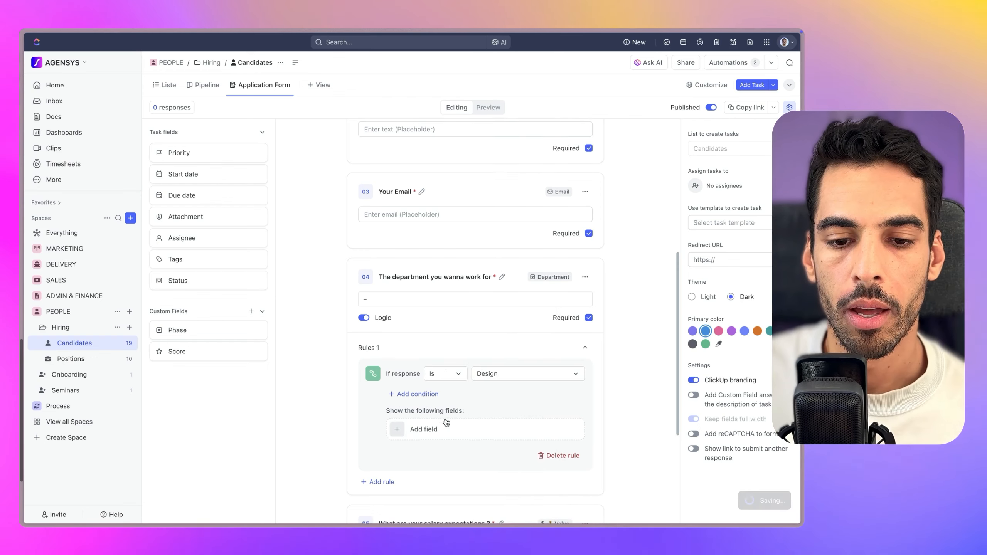
{"action": "scroll", "coordinate": [397, 300], "scroll_direction": "down", "scroll_amount": 4}
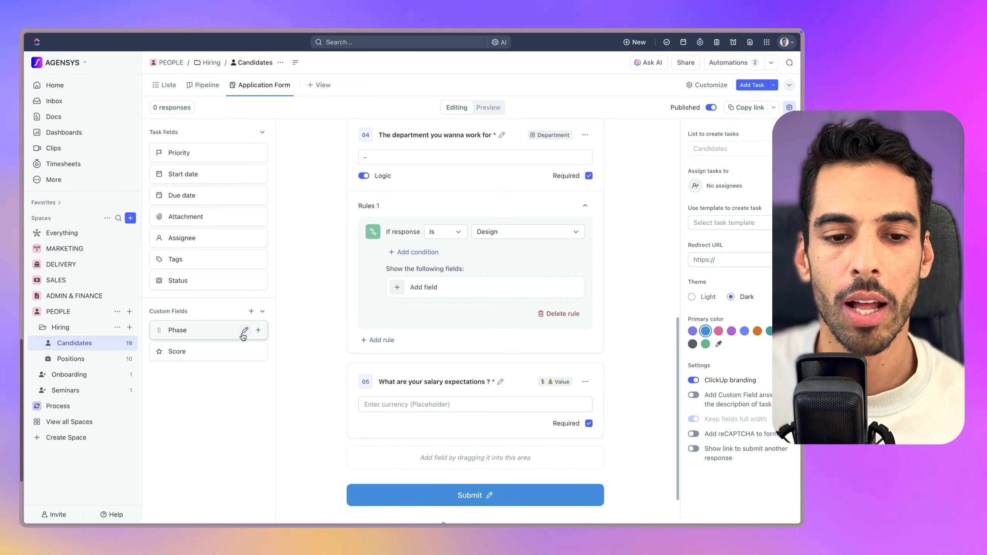
Import the workspace WEBSITE field into the Candidates list
{"action": "left_click", "coordinate": [251, 311]}
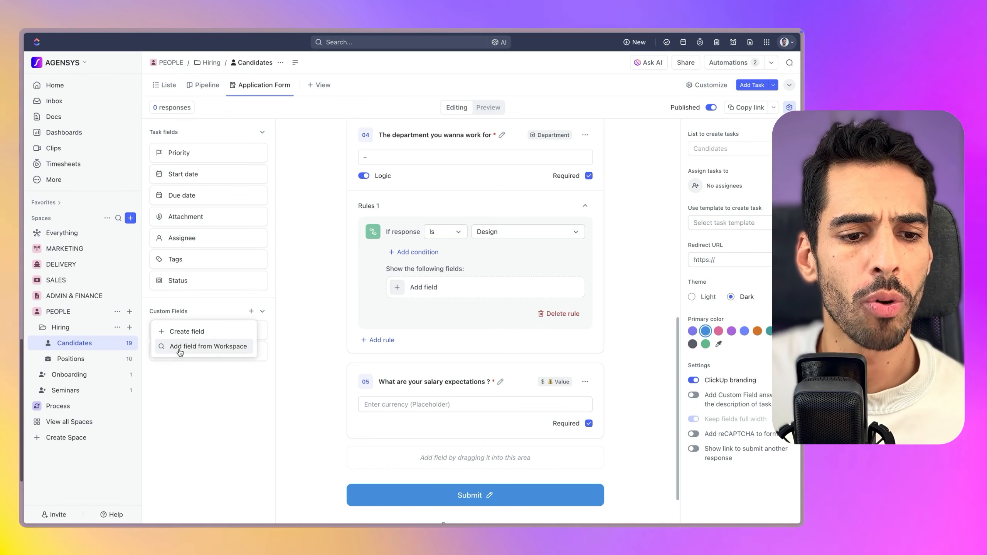
{"action": "left_click", "coordinate": [180, 348]}
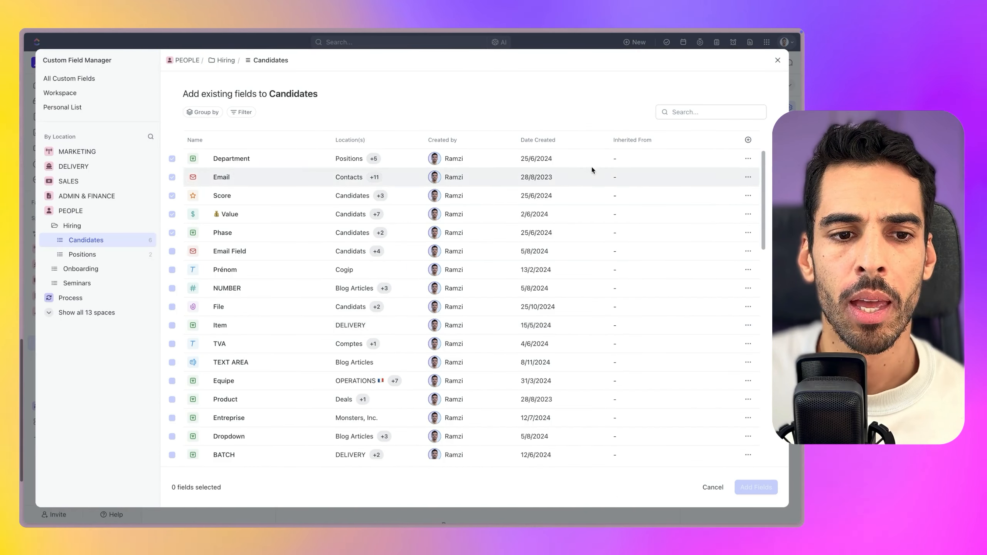
{"action": "scroll", "coordinate": [245, 277], "scroll_direction": "down", "scroll_amount": 7}
{"action": "scroll", "coordinate": [242, 280], "scroll_direction": "down", "scroll_amount": 1}
{"action": "left_click", "coordinate": [172, 292]}
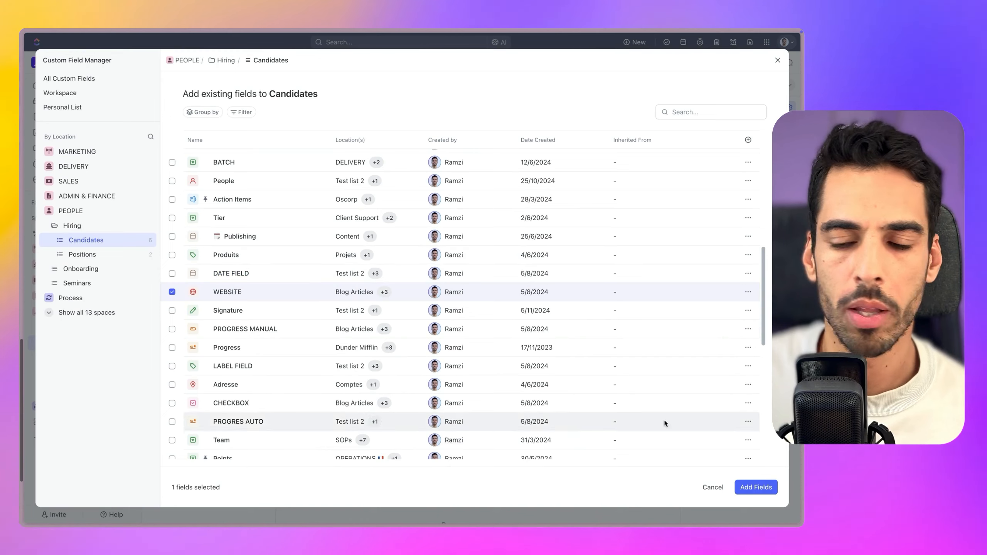
{"action": "left_click", "coordinate": [757, 488]}
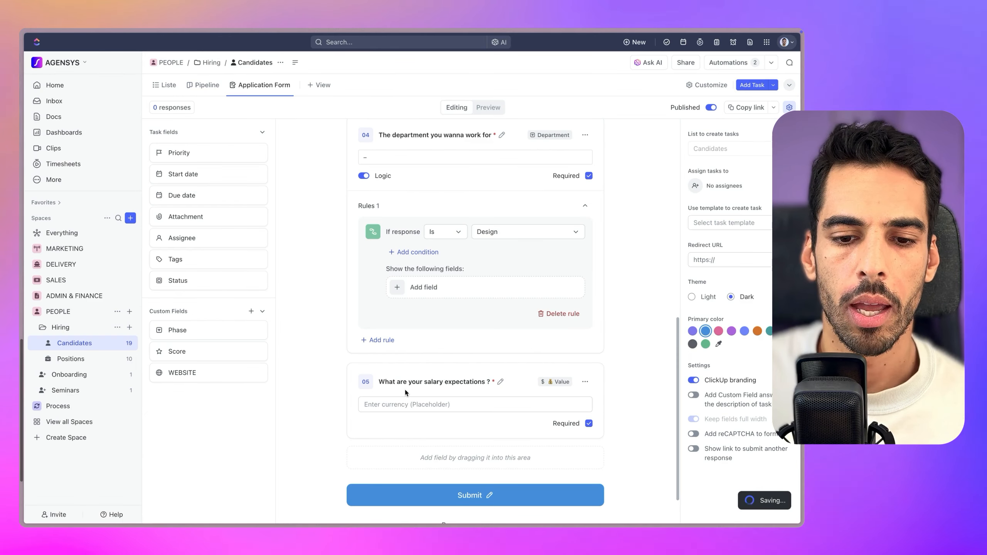
Show a required 'Your porfolio link' WEBSITE field for Design, and make the salary question optional
{"action": "left_click", "coordinate": [425, 289]}
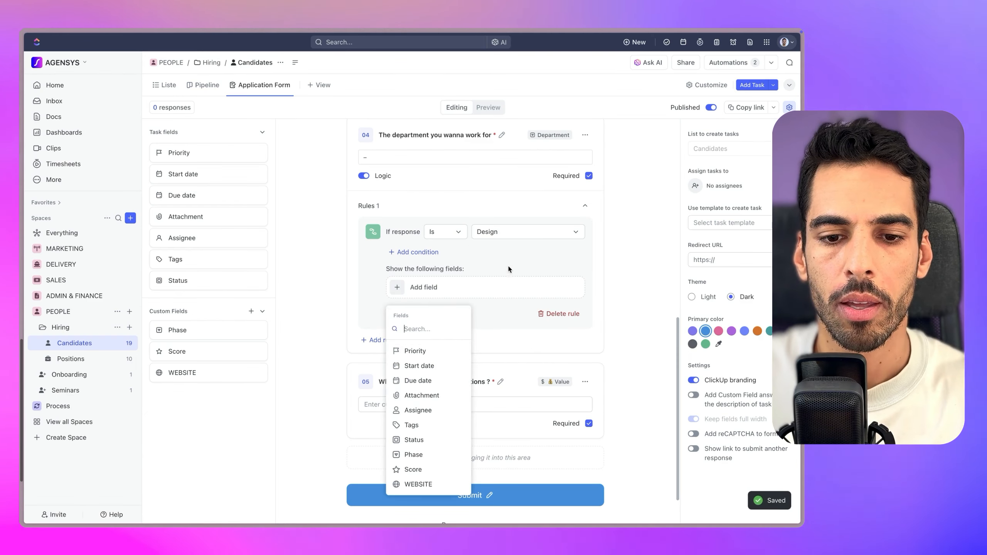
{"action": "left_click", "coordinate": [422, 484]}
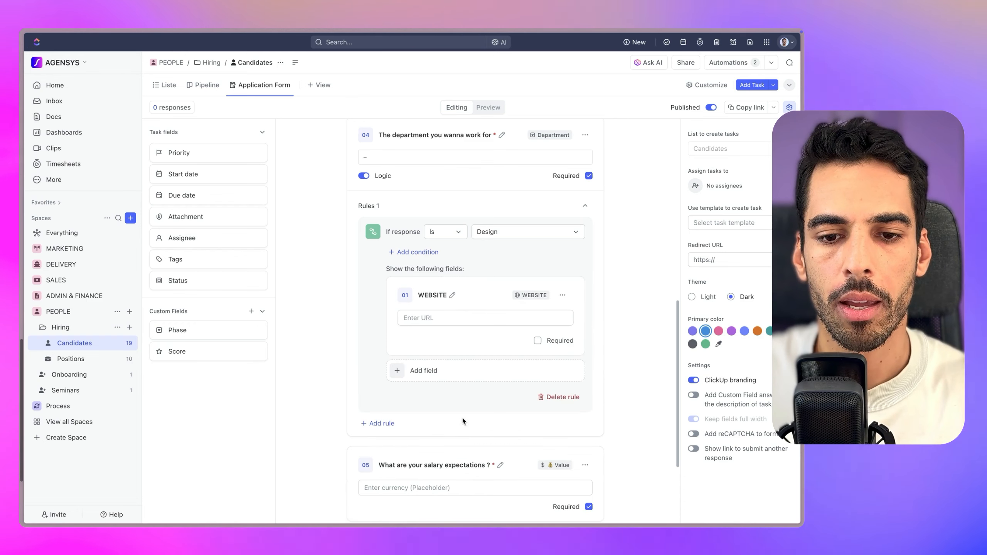
{"action": "left_click", "coordinate": [442, 295]}
{"action": "type", "text": "Your porfolio link"}
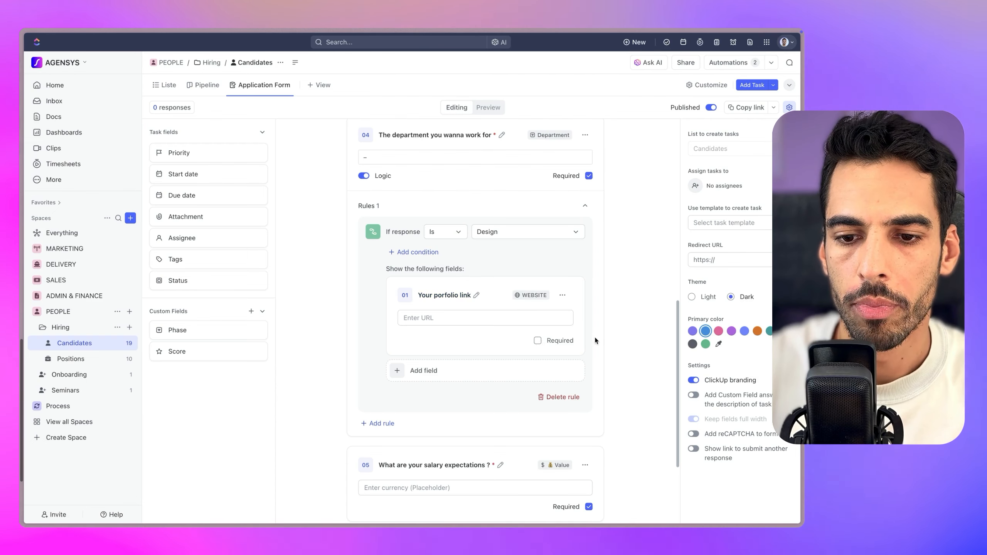
{"action": "left_click", "coordinate": [538, 340]}
{"action": "scroll", "coordinate": [599, 340], "scroll_direction": "down", "scroll_amount": 3}
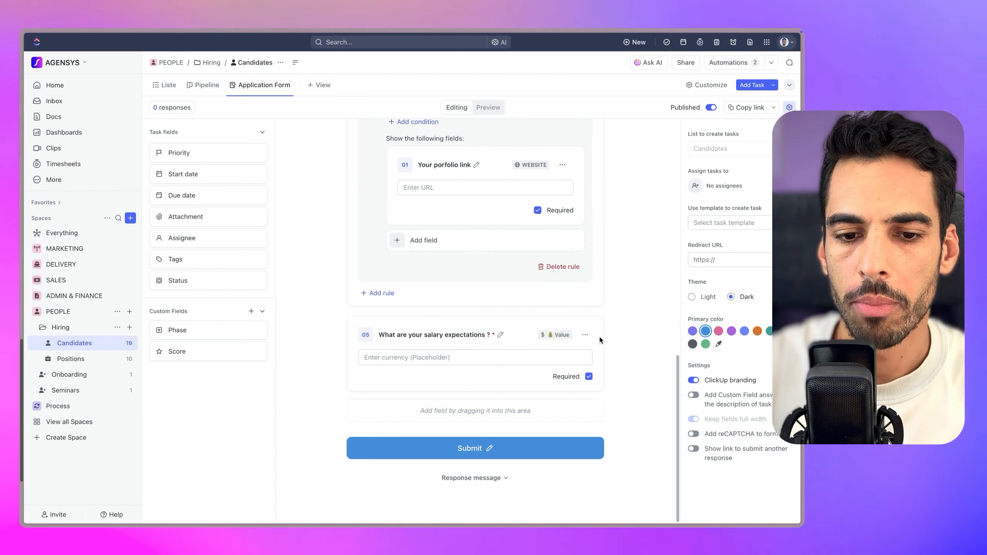
{"action": "left_click", "coordinate": [588, 376]}
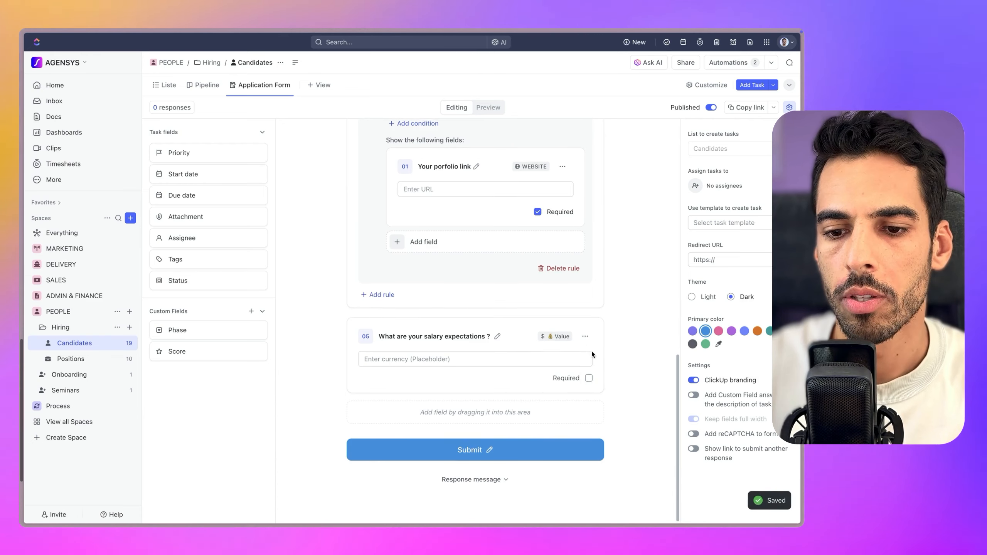
{"action": "scroll", "coordinate": [594, 356], "scroll_direction": "up", "scroll_amount": 1}
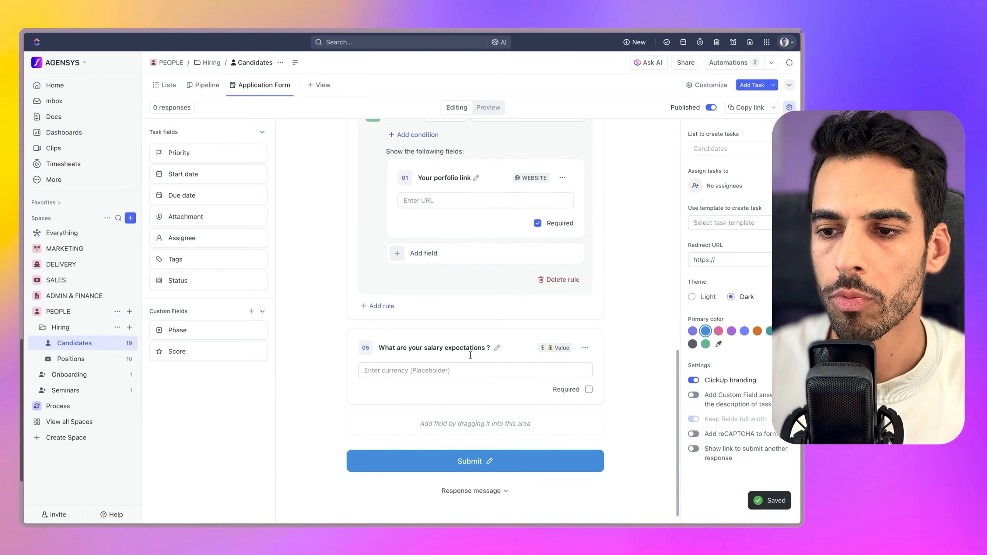
Set tasks created by form submissions to be assigned to Me
{"action": "scroll", "coordinate": [496, 351], "scroll_direction": "up", "scroll_amount": 7}
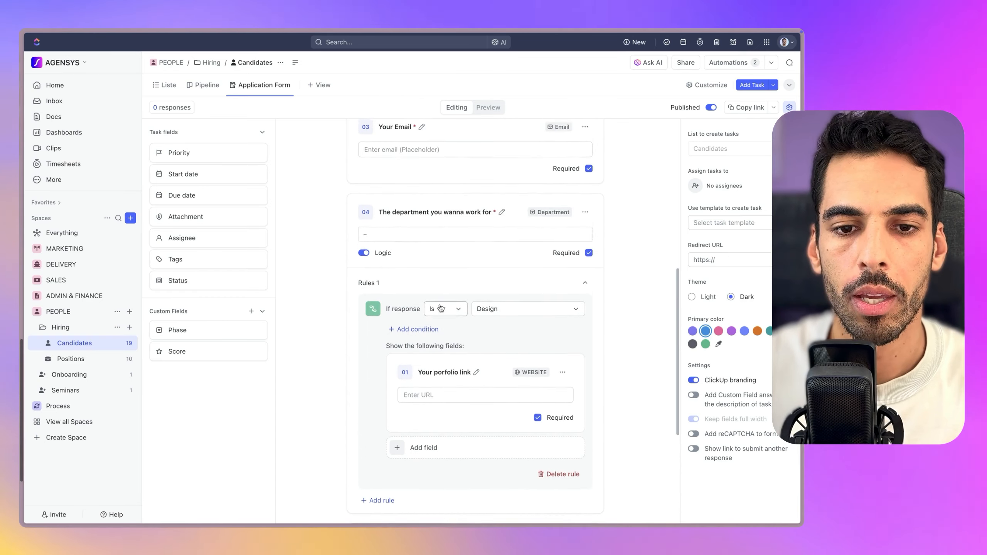
{"action": "scroll", "coordinate": [474, 338], "scroll_direction": "down", "scroll_amount": 5}
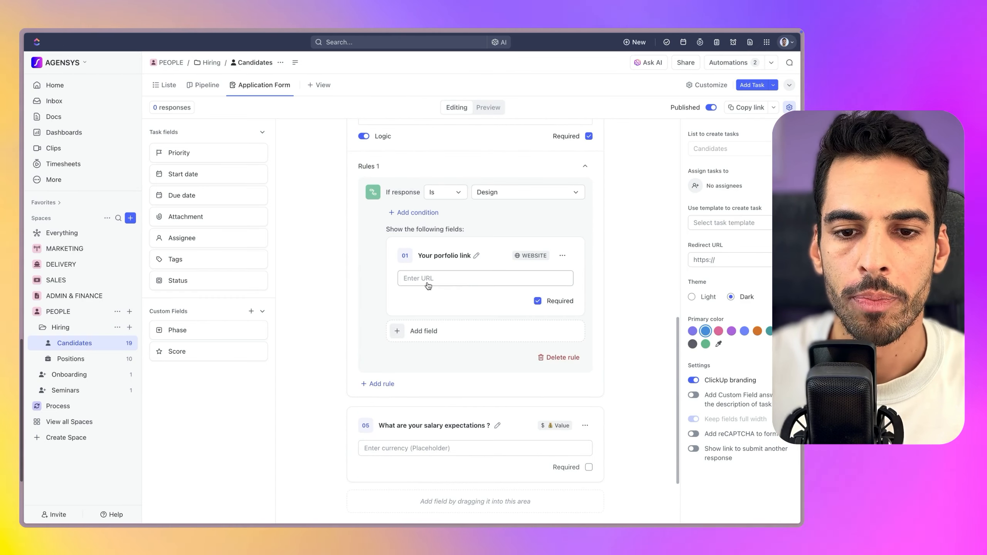
{"action": "left_click", "coordinate": [436, 280]}
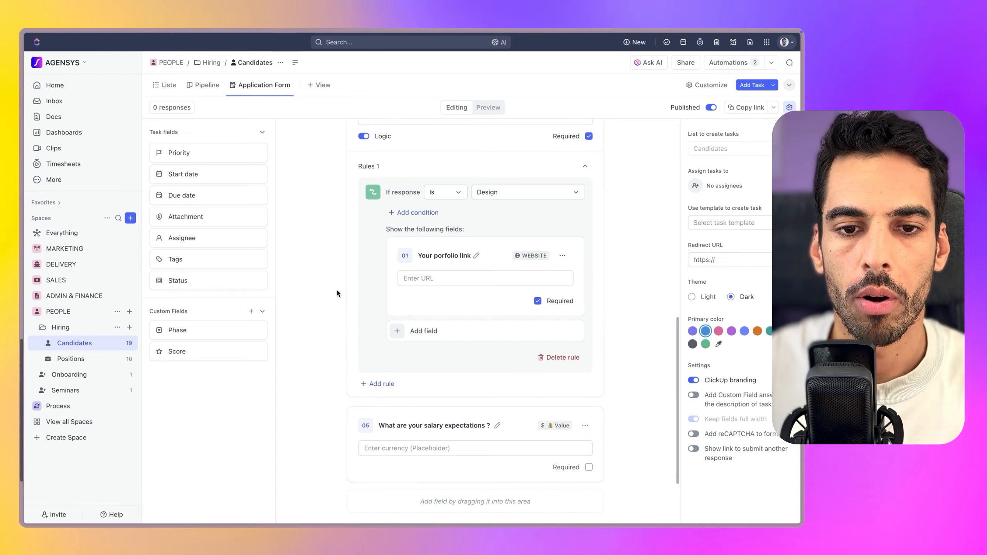
{"action": "scroll", "coordinate": [337, 294], "scroll_direction": "up", "scroll_amount": 3}
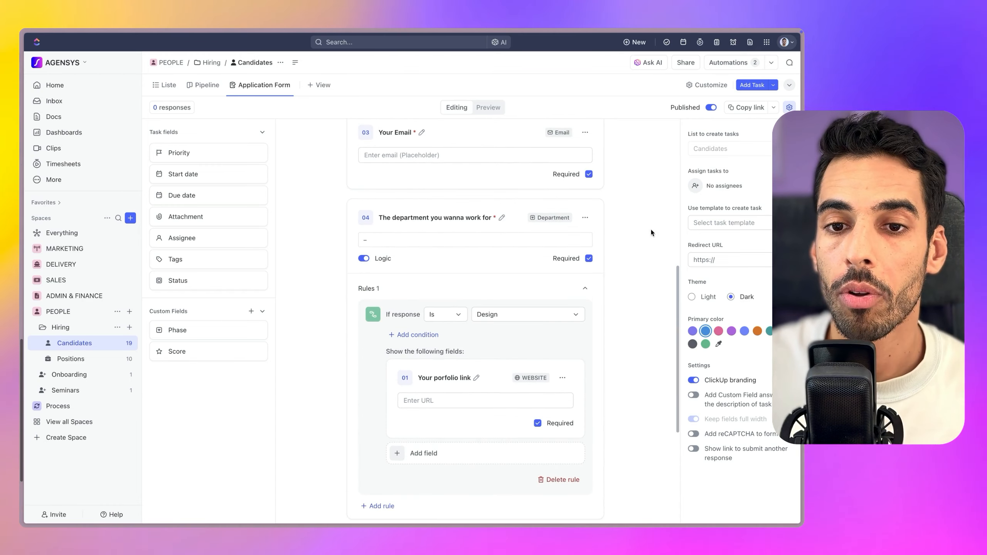
{"action": "scroll", "coordinate": [657, 227], "scroll_direction": "up", "scroll_amount": 7}
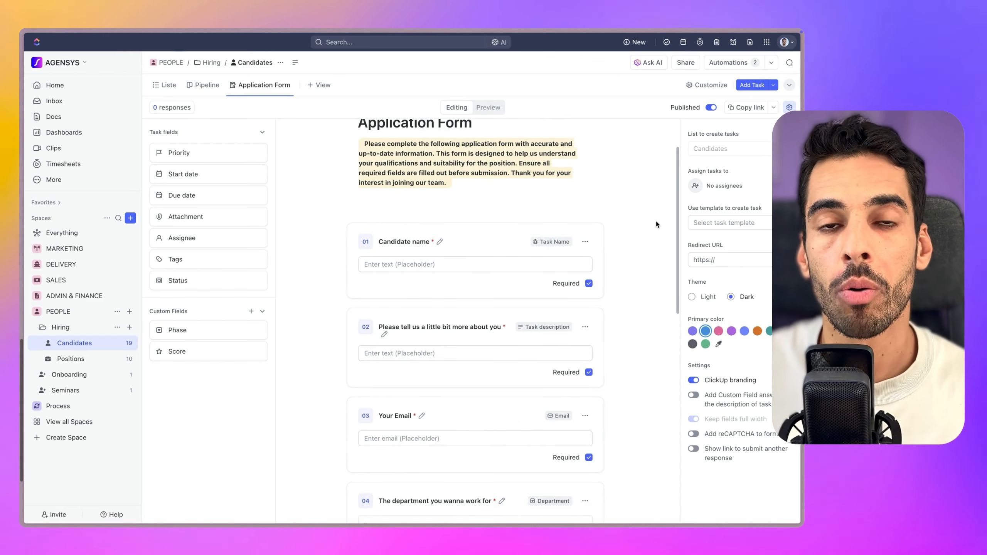
{"action": "scroll", "coordinate": [659, 233], "scroll_direction": "up", "scroll_amount": 2}
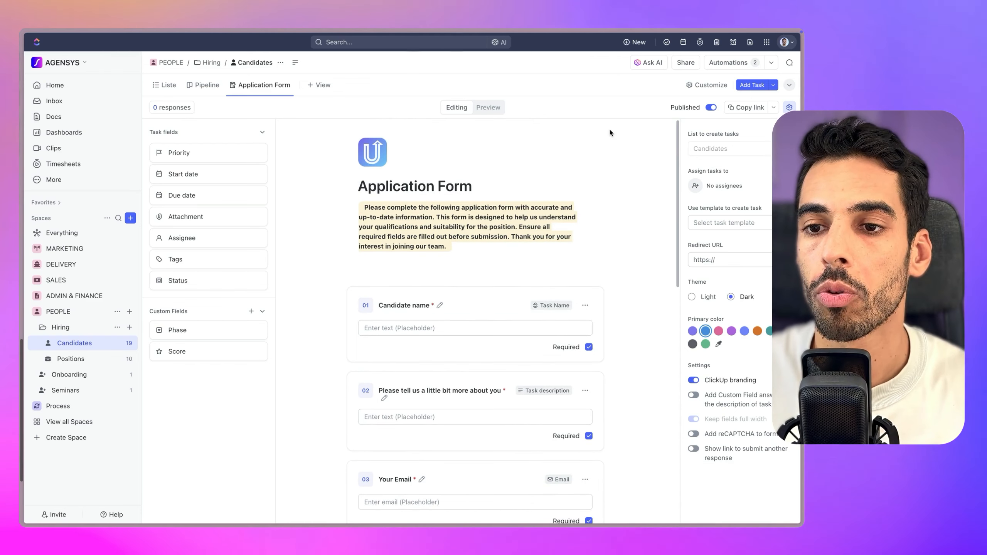
{"action": "left_click", "coordinate": [696, 187]}
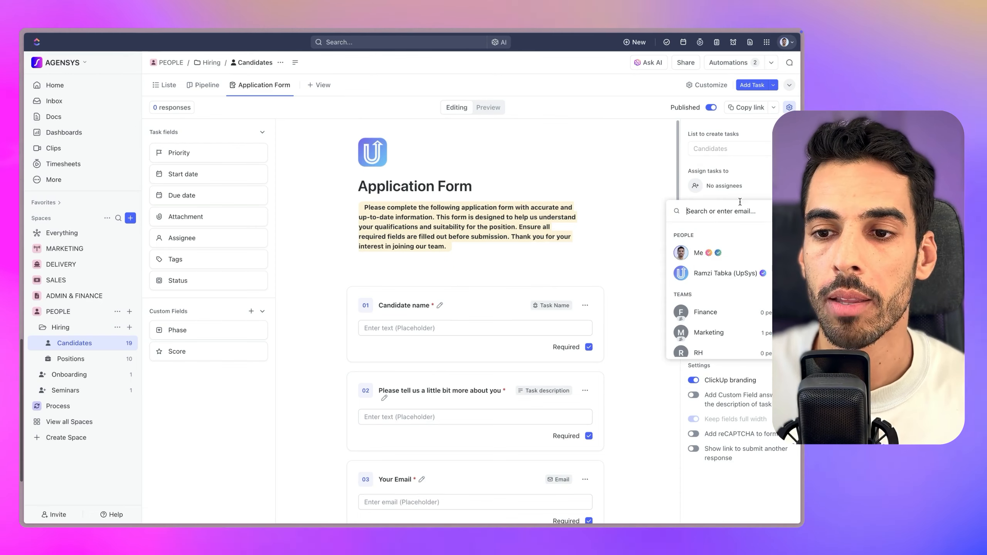
{"action": "left_click", "coordinate": [697, 254]}
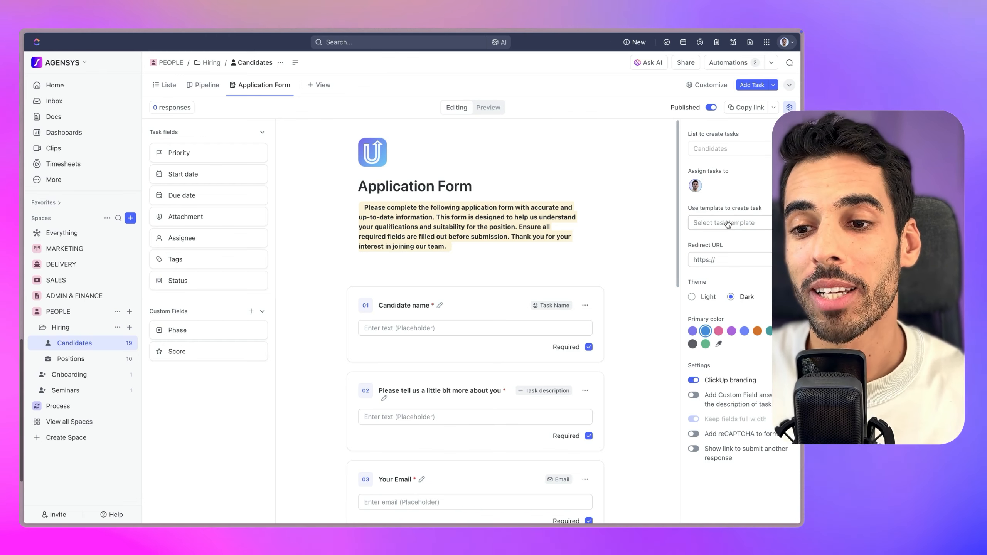
Search the Template Center and apply the Hiring Checklist as the form's task template
{"action": "left_click", "coordinate": [727, 224]}
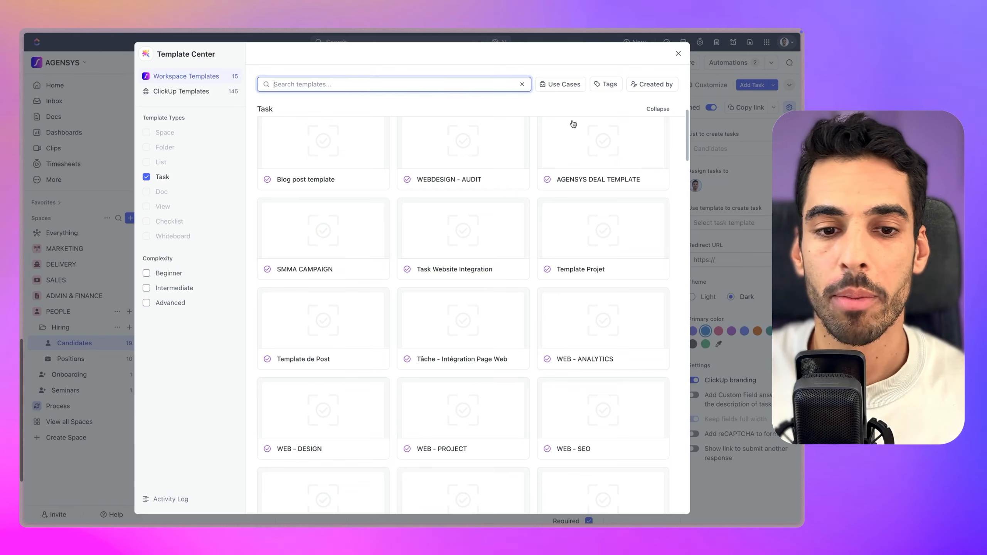
{"action": "scroll", "coordinate": [322, 233], "scroll_direction": "down", "scroll_amount": 5}
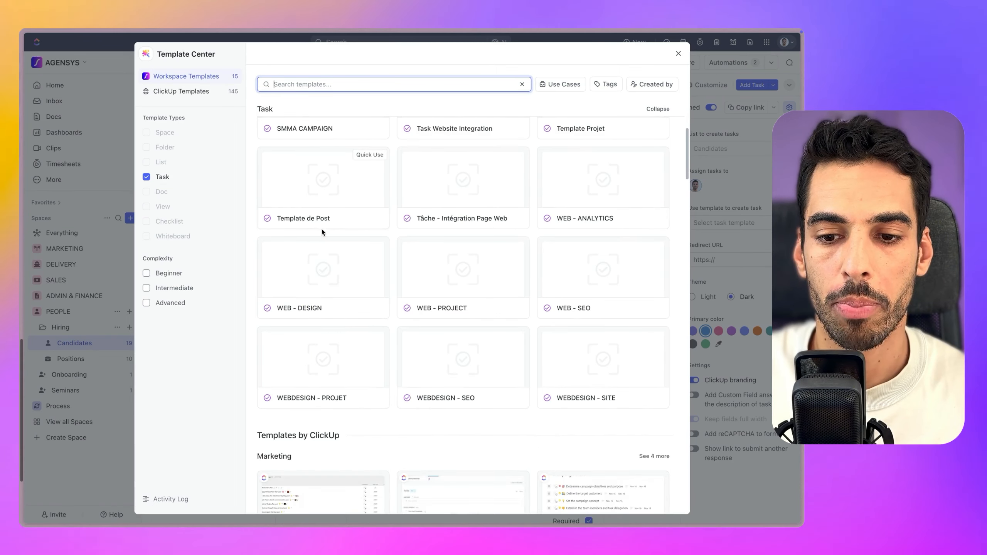
{"action": "type", "text": "hiri"}
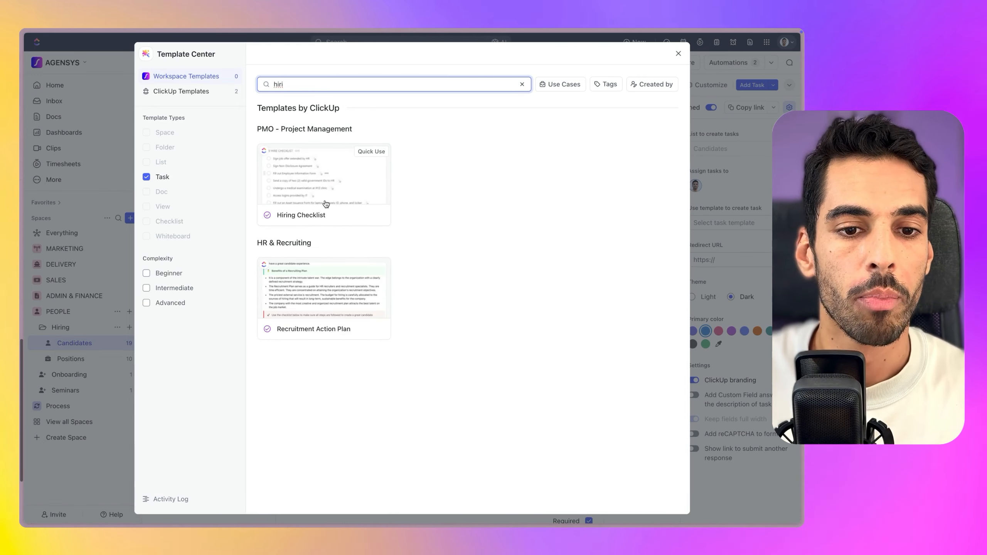
{"action": "left_click", "coordinate": [329, 179]}
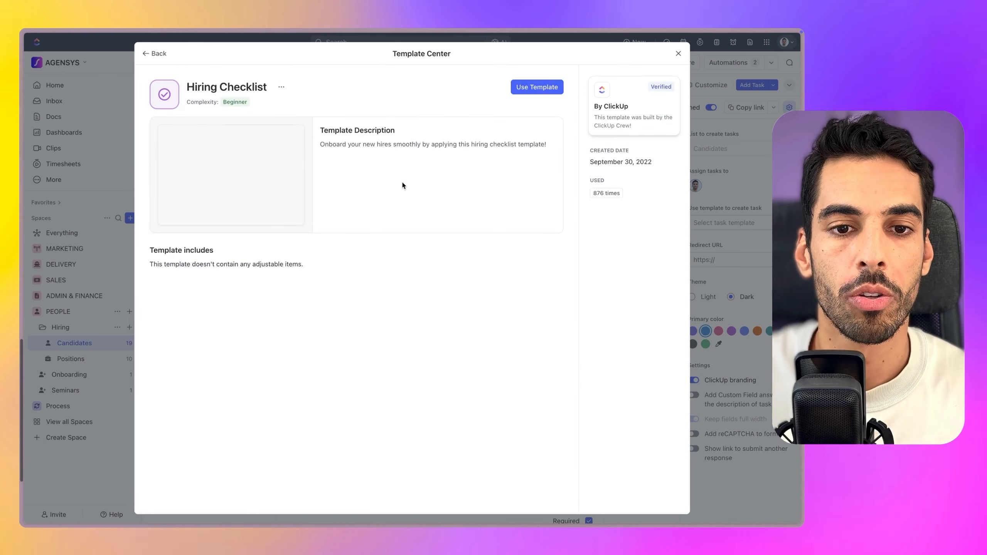
{"action": "left_click", "coordinate": [533, 90]}
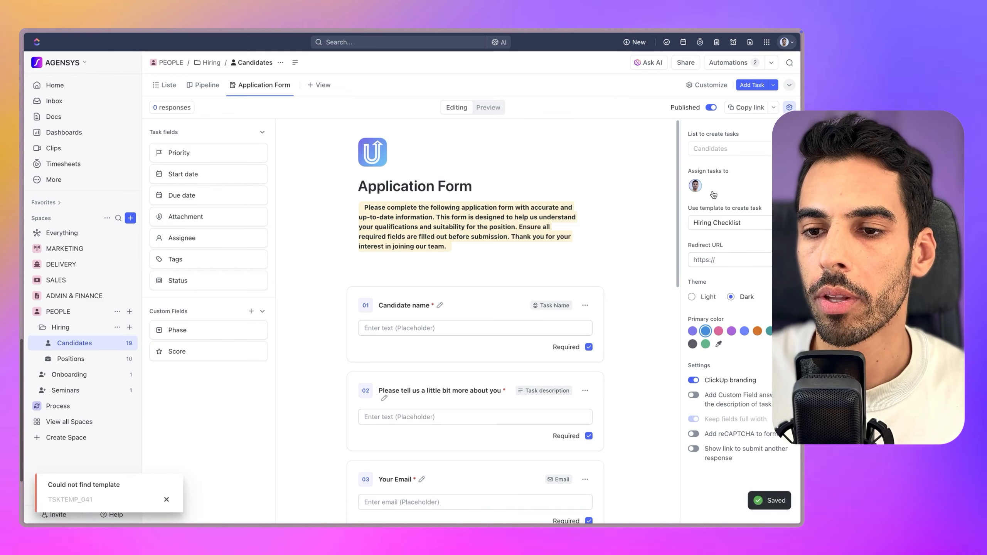
{"action": "left_click", "coordinate": [710, 260]}
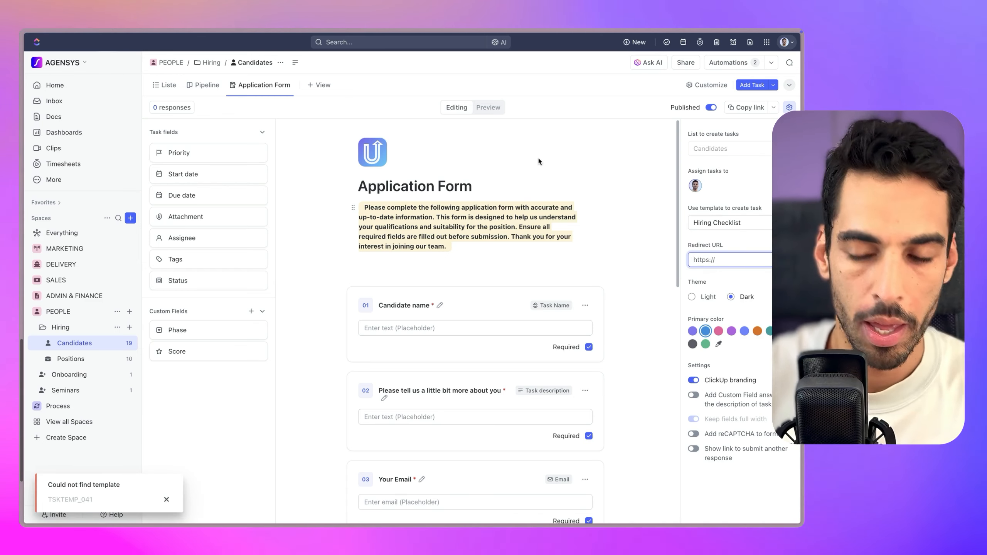
{"action": "type", "text": "upsys-consulting.com"}
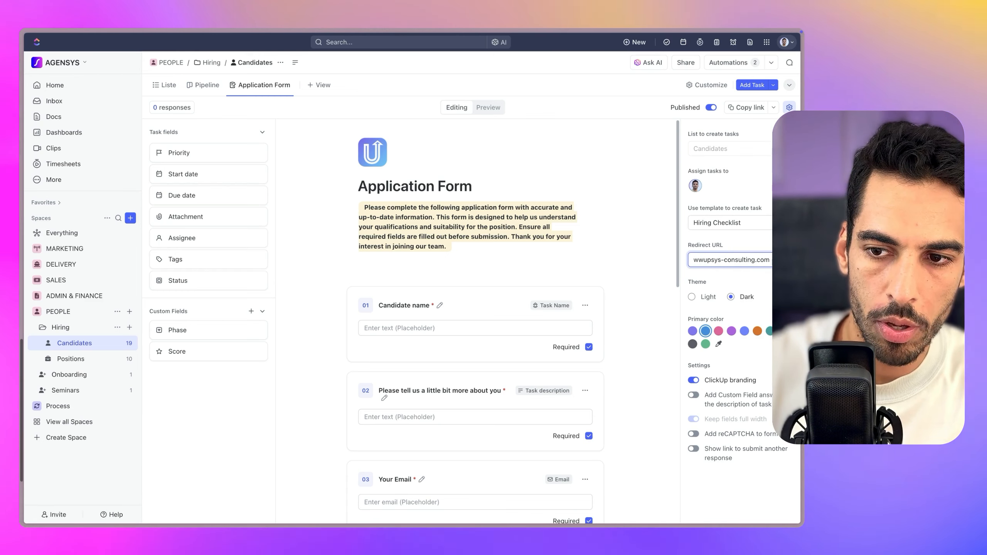
{"action": "left_click", "coordinate": [706, 246]}
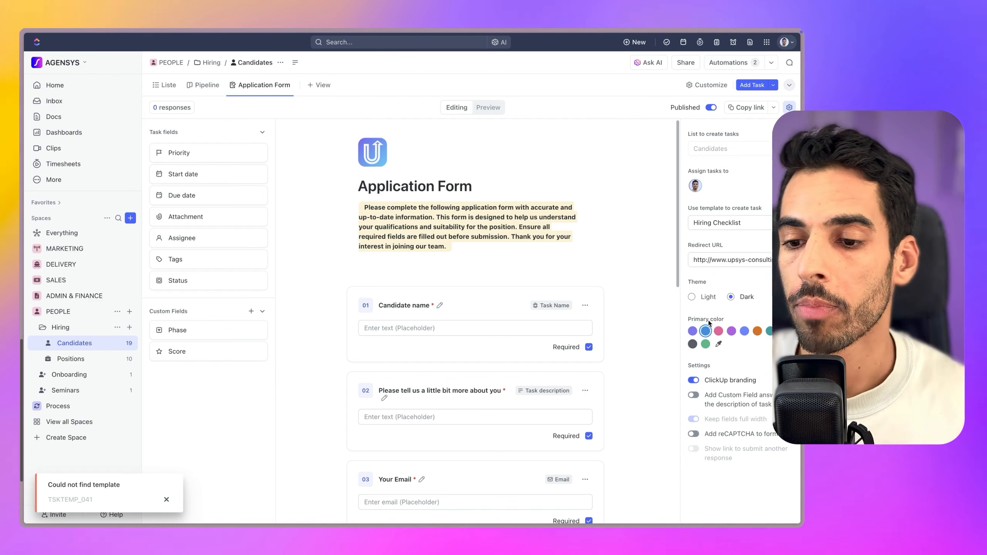
Turn off ClickUp branding and turn on adding Custom Field answers to task descriptions
{"action": "left_click", "coordinate": [693, 380]}
{"action": "scroll", "coordinate": [567, 367], "scroll_direction": "down", "scroll_amount": 4}
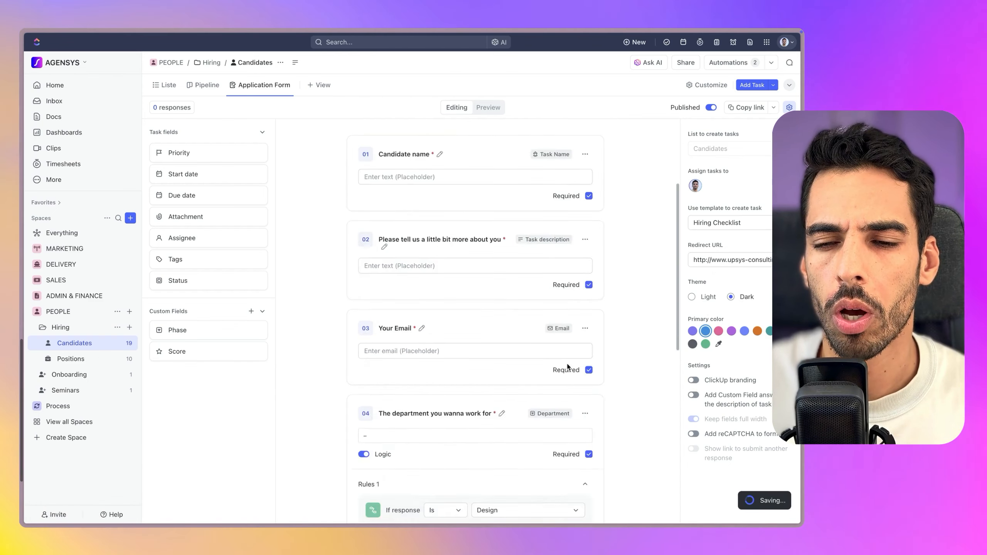
{"action": "scroll", "coordinate": [567, 366], "scroll_direction": "down", "scroll_amount": 6}
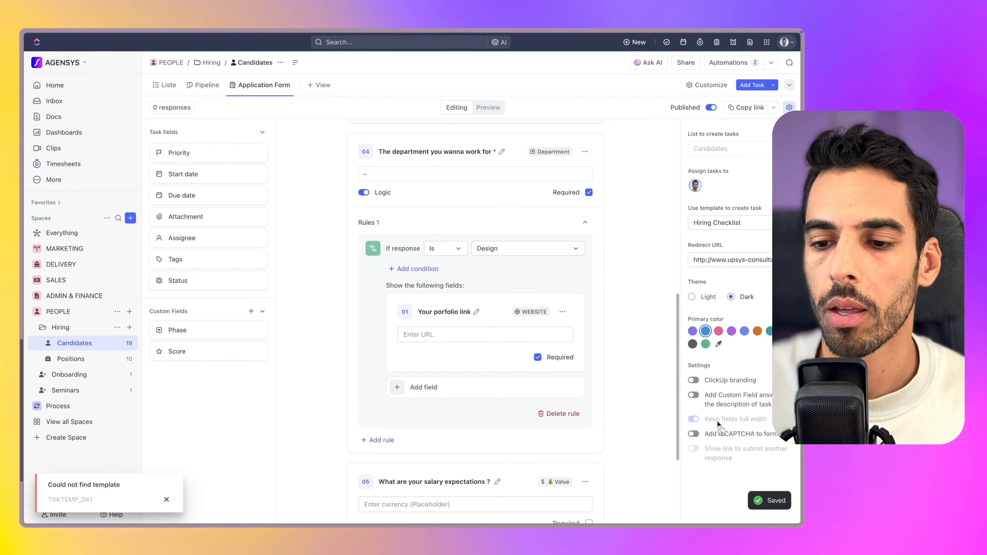
{"action": "scroll", "coordinate": [490, 500], "scroll_direction": "down", "scroll_amount": 4}
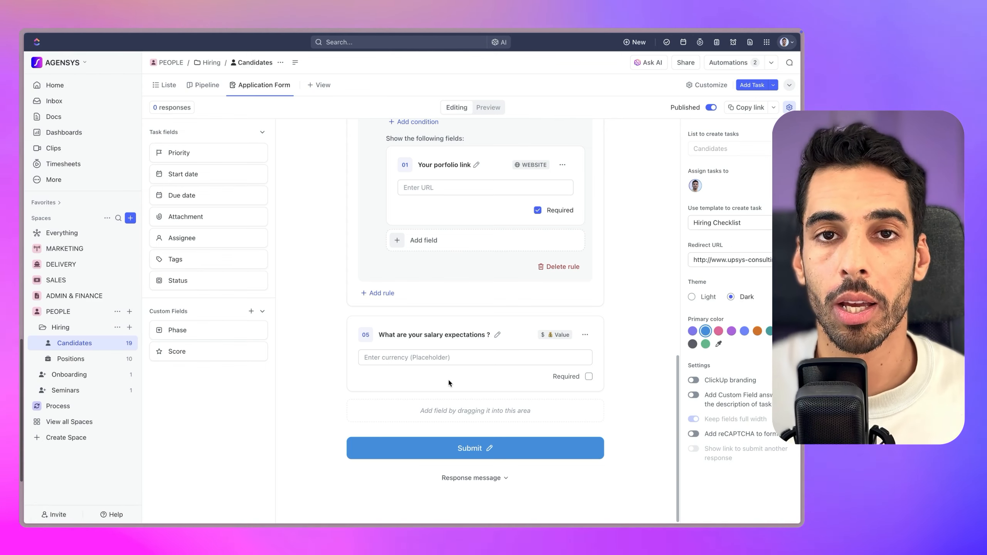
{"action": "left_click", "coordinate": [694, 396]}
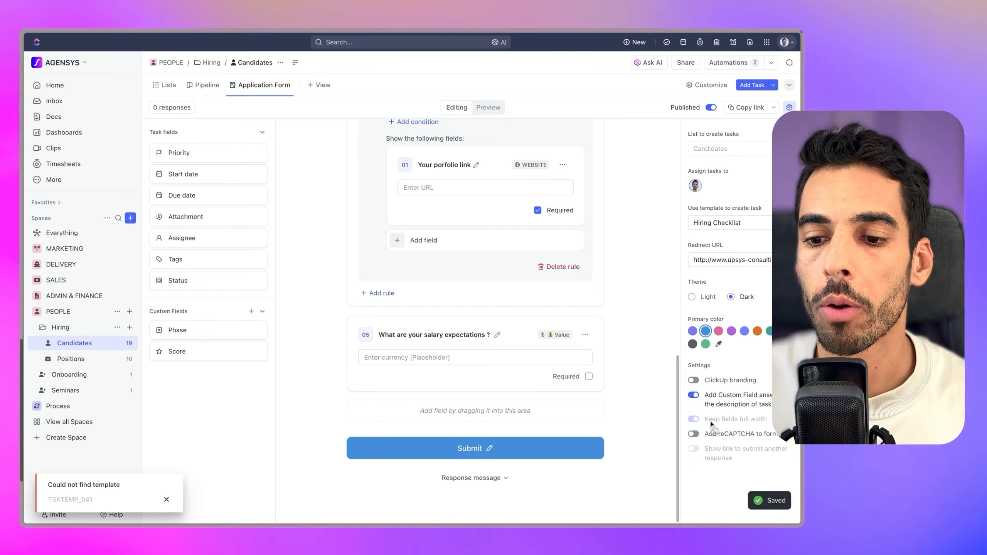
{"action": "scroll", "coordinate": [428, 334], "scroll_direction": "up", "scroll_amount": 15}
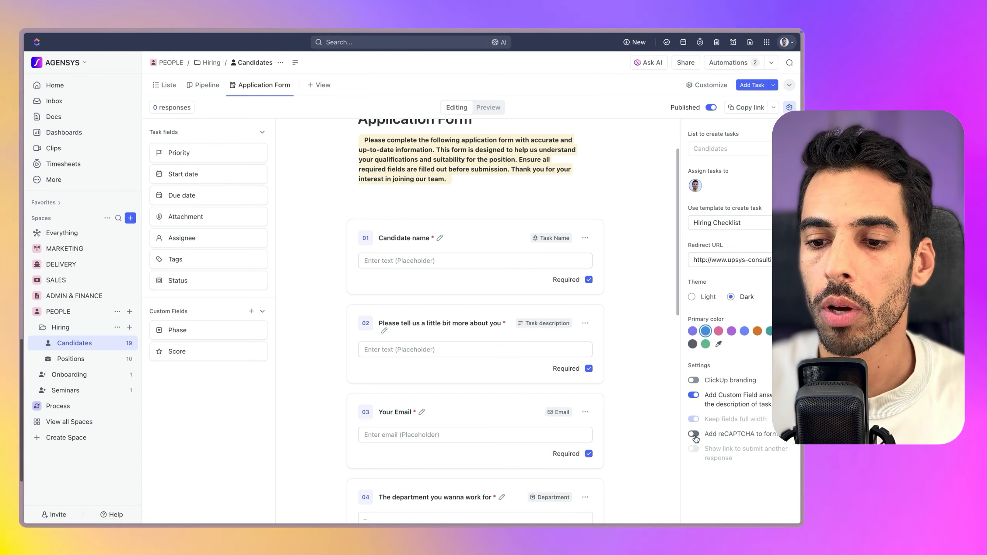
{"action": "scroll", "coordinate": [441, 377], "scroll_direction": "down", "scroll_amount": 15}
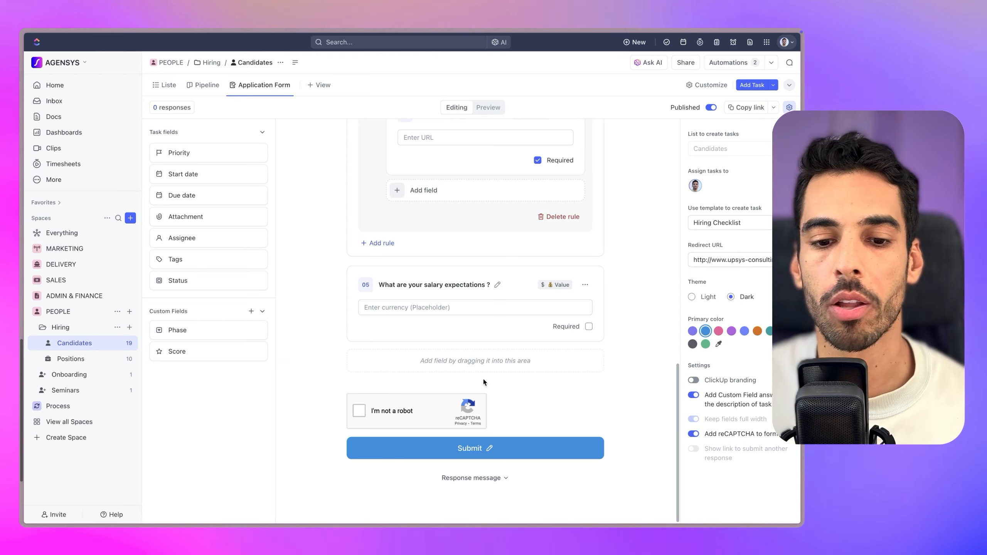
Preview the dark-themed Application Form and scroll through its five questions
{"action": "left_click", "coordinate": [489, 108]}
{"action": "scroll", "coordinate": [519, 314], "scroll_direction": "down", "scroll_amount": 2}
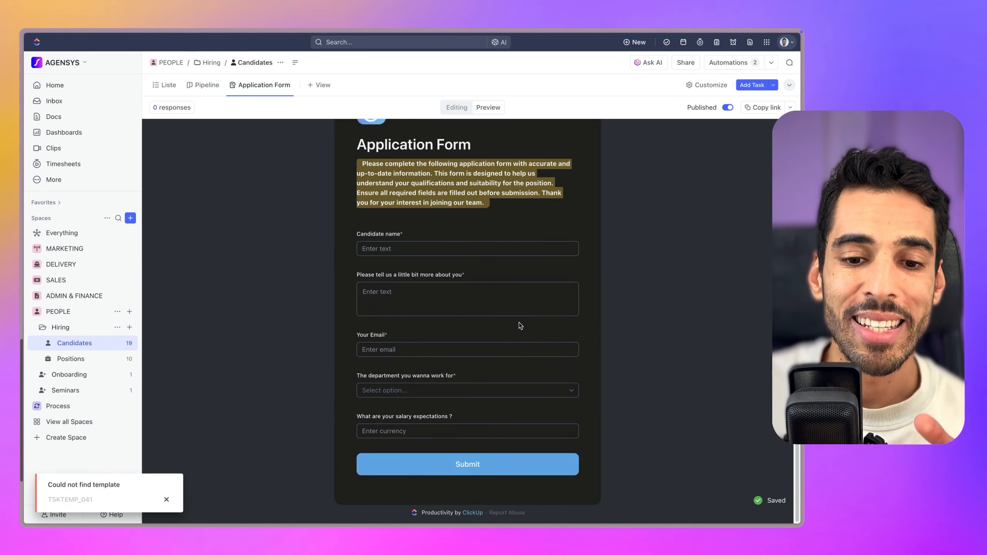
{"action": "scroll", "coordinate": [464, 301], "scroll_direction": "up", "scroll_amount": 2}
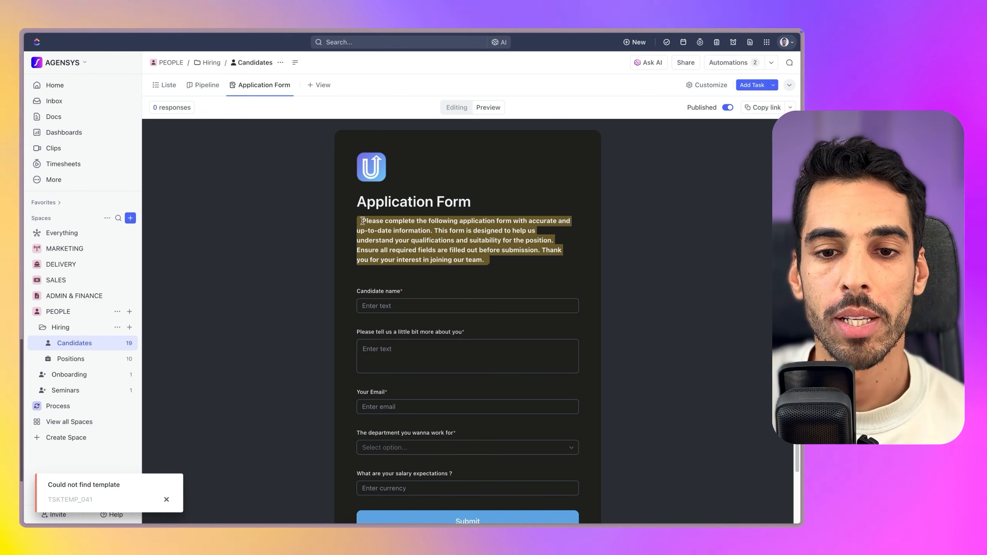
{"action": "scroll", "coordinate": [477, 283], "scroll_direction": "down", "scroll_amount": 2}
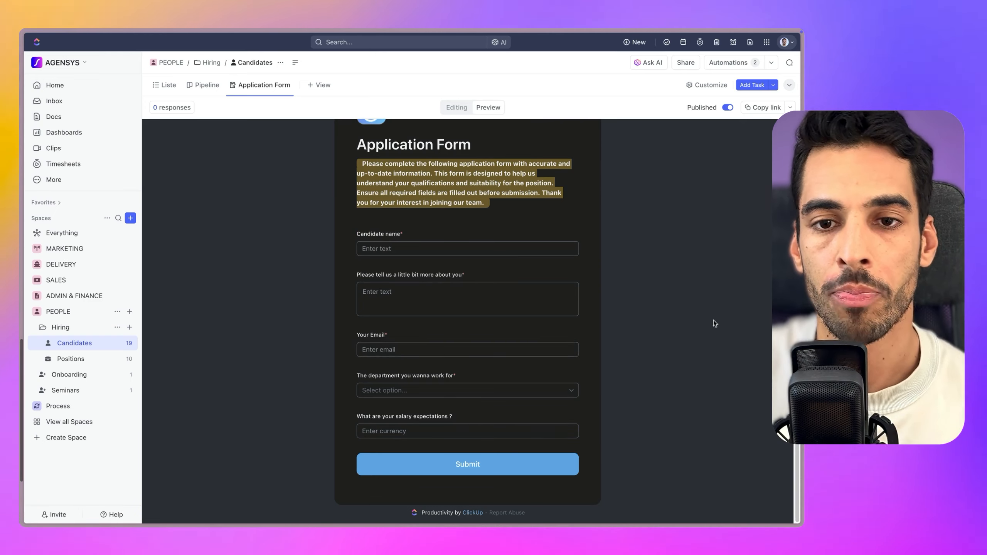
Copy the form's share link and its embed code from the sharing settings
{"action": "left_click", "coordinate": [775, 109]}
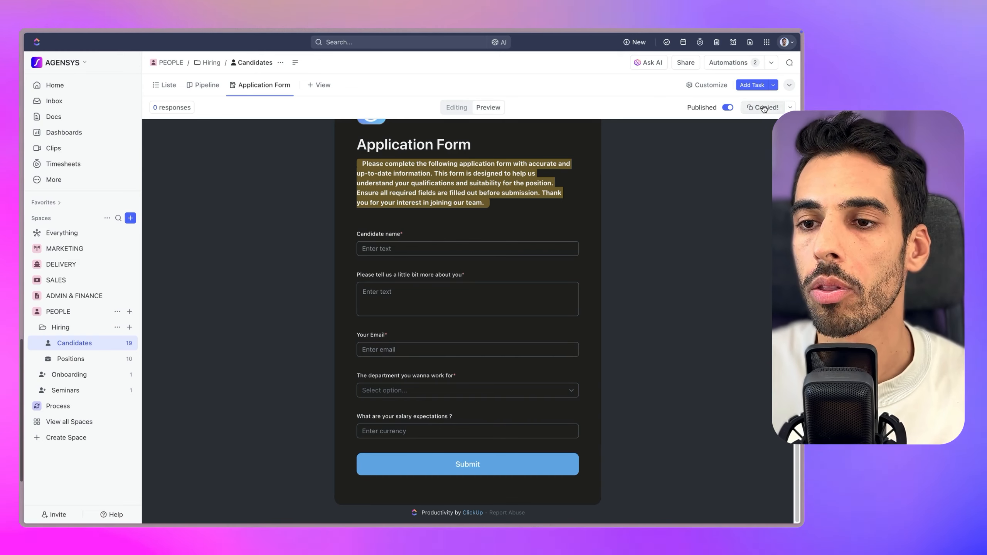
{"action": "left_click", "coordinate": [787, 108]}
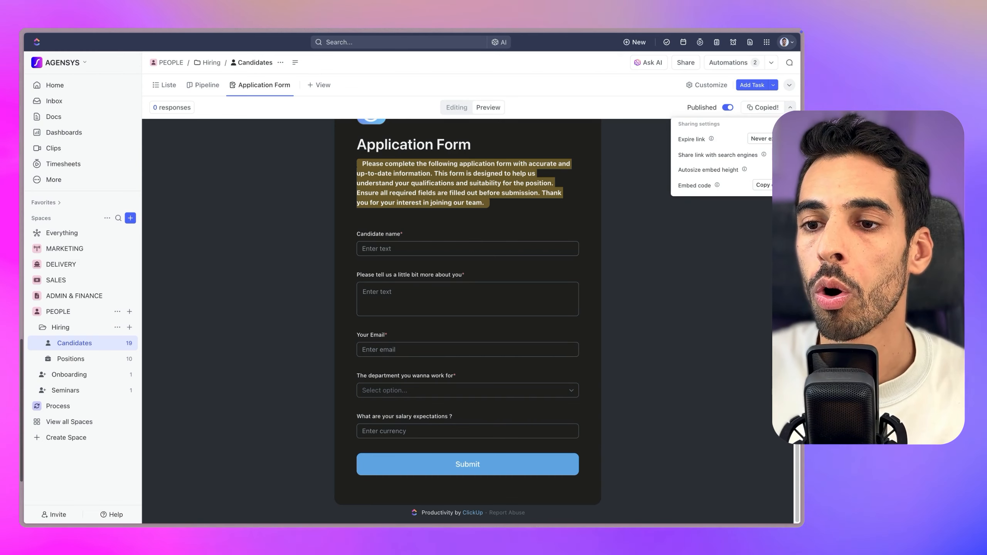
{"action": "left_click", "coordinate": [765, 187]}
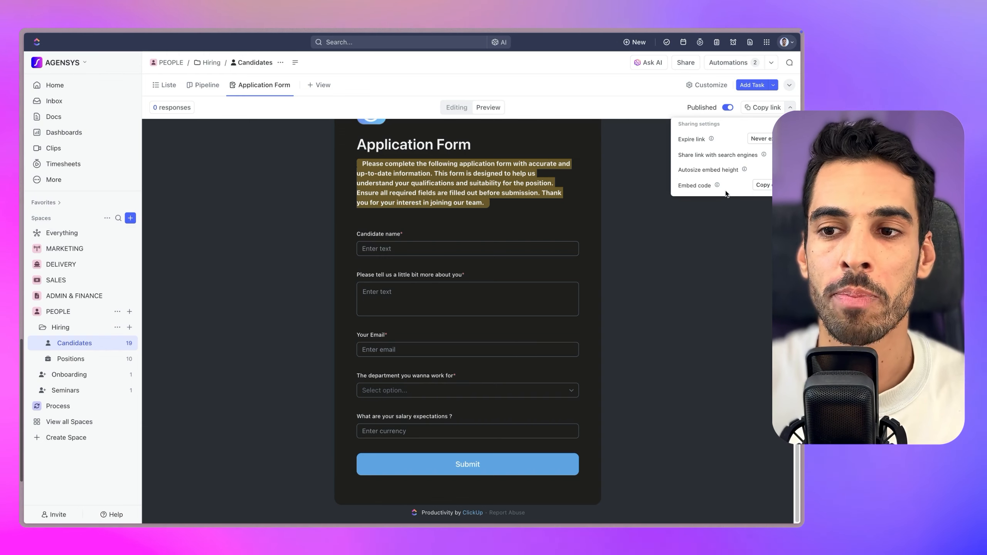
Set the form link to expire on a custom date of April 30, then copy the link
{"action": "left_click", "coordinate": [761, 140]}
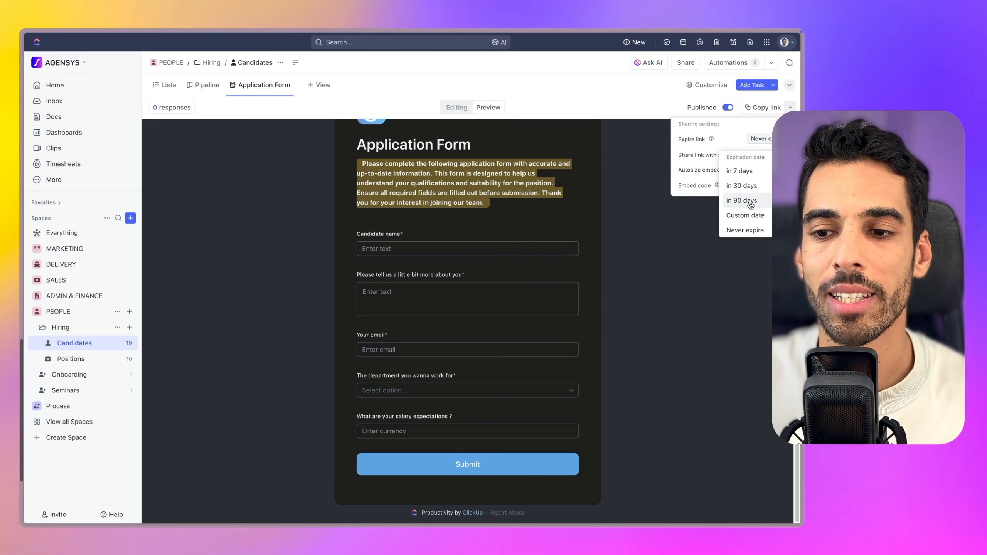
{"action": "left_click", "coordinate": [744, 215]}
{"action": "scroll", "coordinate": [706, 303], "scroll_direction": "down", "scroll_amount": 5}
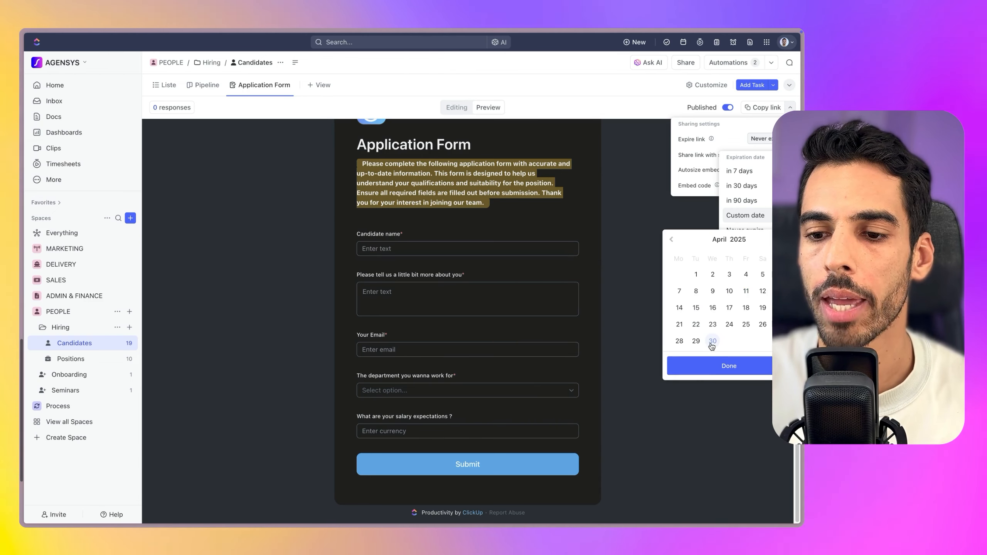
{"action": "left_click", "coordinate": [712, 341]}
{"action": "left_click", "coordinate": [728, 365]}
{"action": "left_click", "coordinate": [763, 107]}
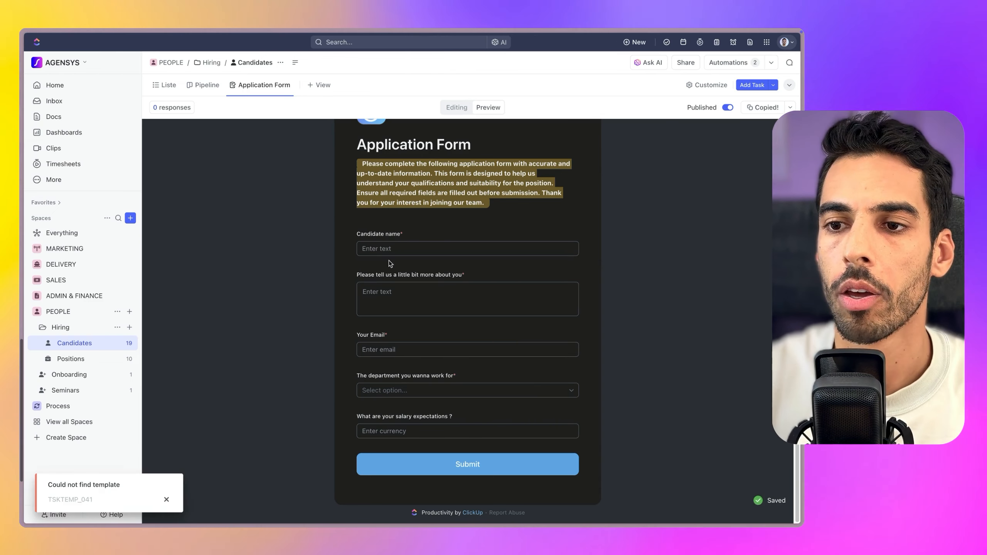
Open the copied form link in a new browser tab
{"action": "key", "text": "super+t"}
{"action": "key", "text": "super+v"}
{"action": "key", "text": "Return"}
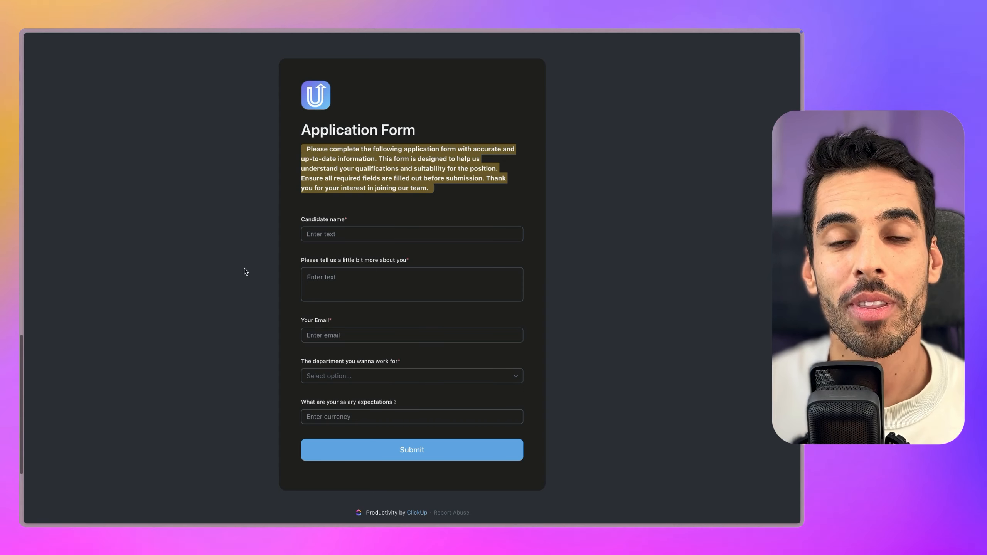
Fill in the applicant's name, about-you answer and email, and choose Design as department
{"action": "left_click", "coordinate": [345, 237]}
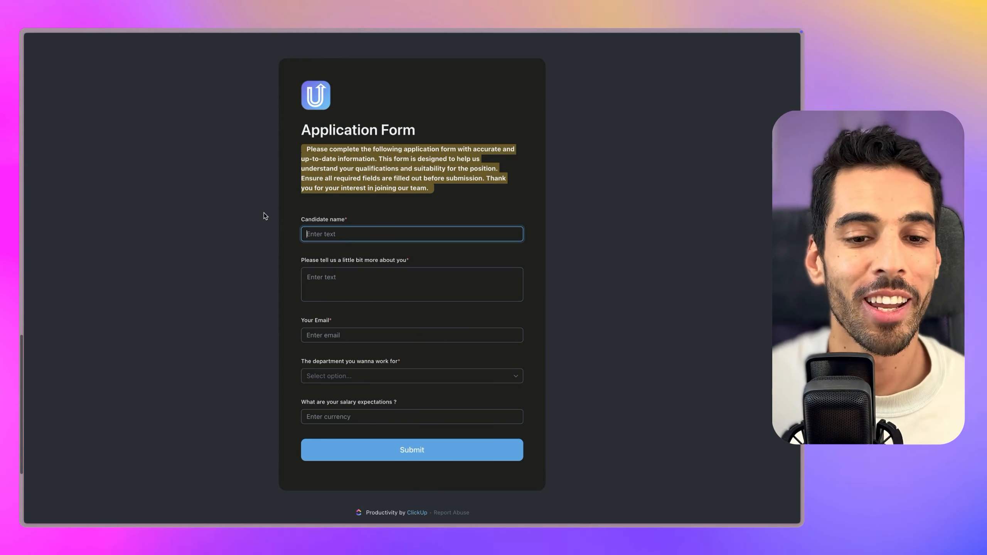
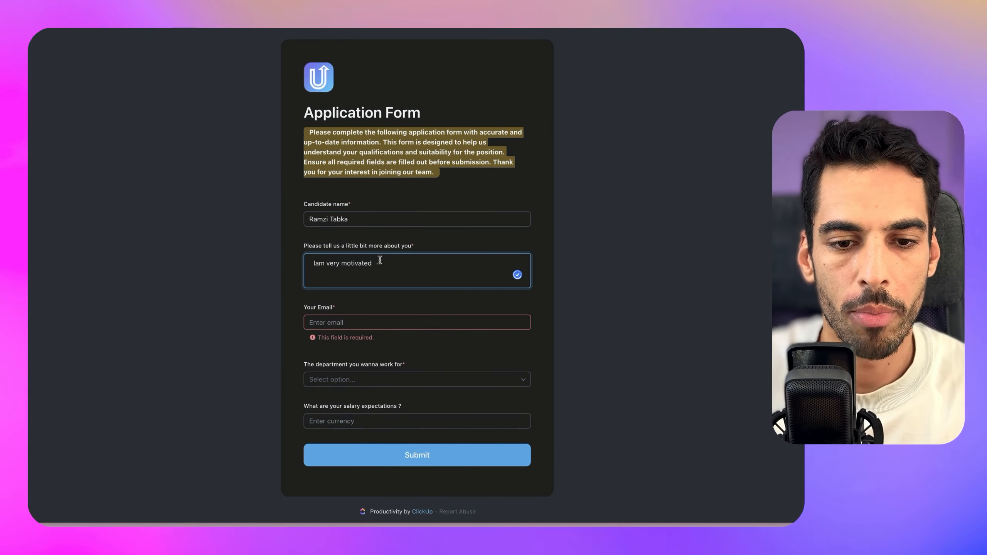
{"action": "left_click", "coordinate": [234, 306]}
{"action": "left_click", "coordinate": [338, 323]}
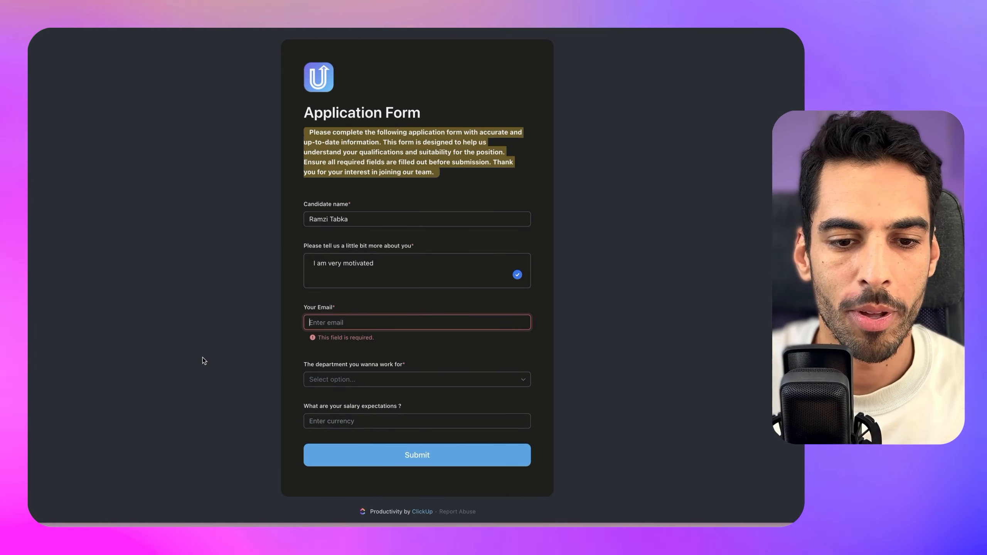
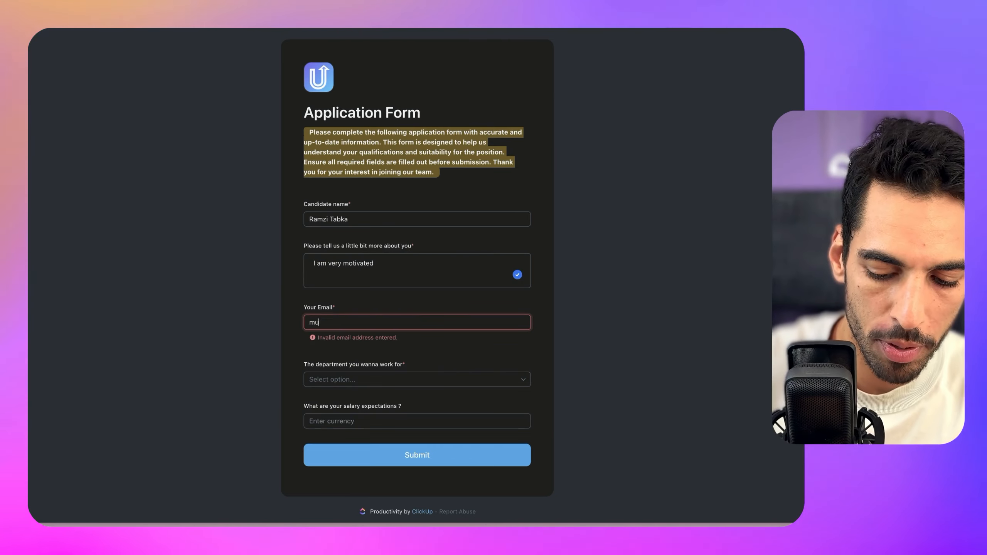
{"action": "left_click", "coordinate": [416, 364]}
{"action": "scroll", "coordinate": [412, 470], "scroll_direction": "down", "scroll_amount": 3}
{"action": "scroll", "coordinate": [404, 459], "scroll_direction": "up", "scroll_amount": 5}
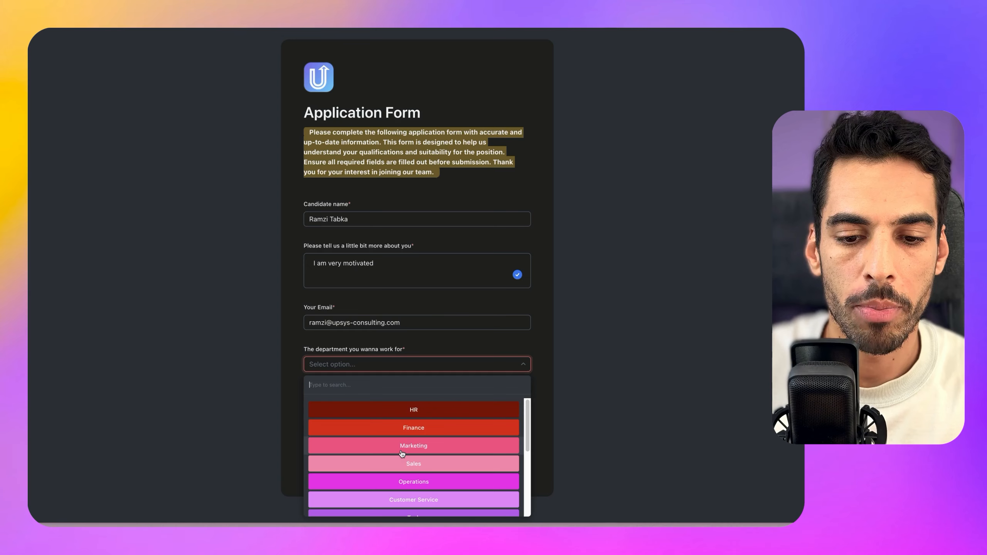
{"action": "left_click", "coordinate": [408, 431]}
{"action": "left_click", "coordinate": [386, 376]}
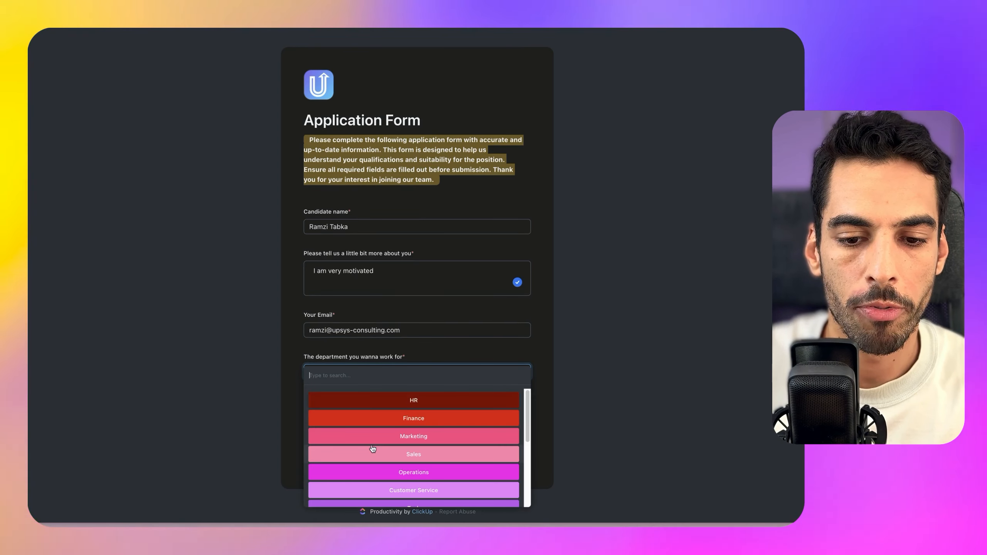
{"action": "scroll", "coordinate": [384, 466], "scroll_direction": "down", "scroll_amount": 5}
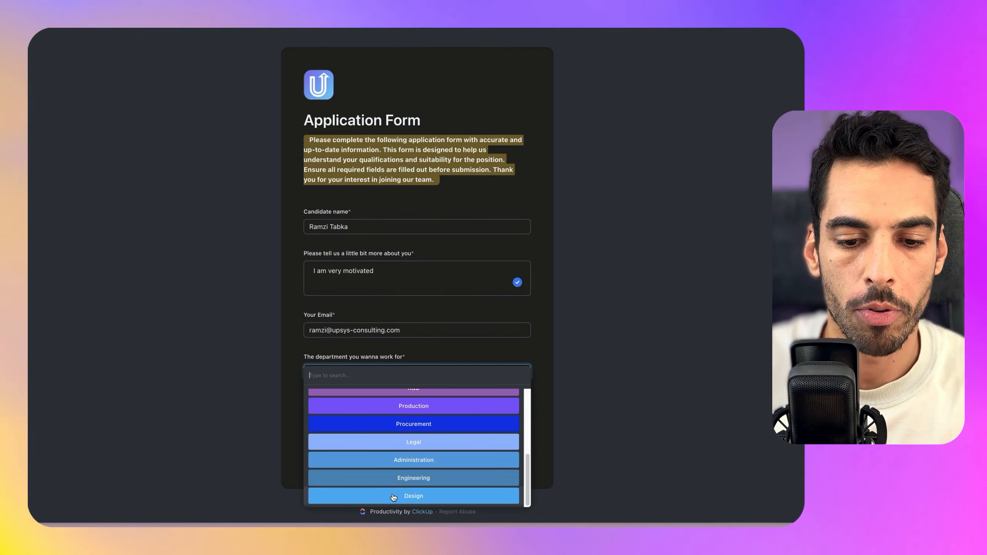
{"action": "left_click", "coordinate": [384, 496]}
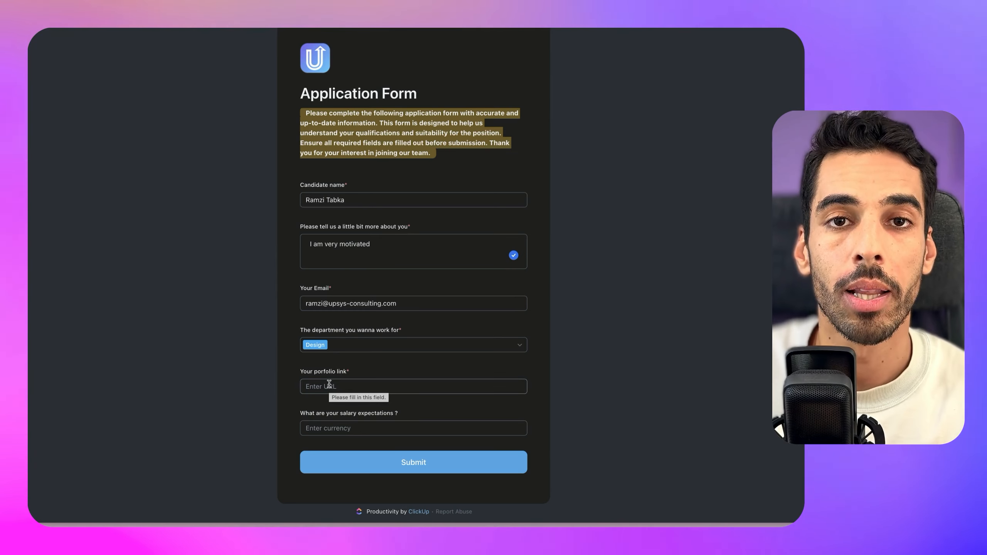
Paste the Behance portfolio link, enter $100,000,000 salary, pass reCAPTCHA and submit
{"action": "left_click", "coordinate": [359, 386]}
{"action": "key", "text": "ctrl+v"}
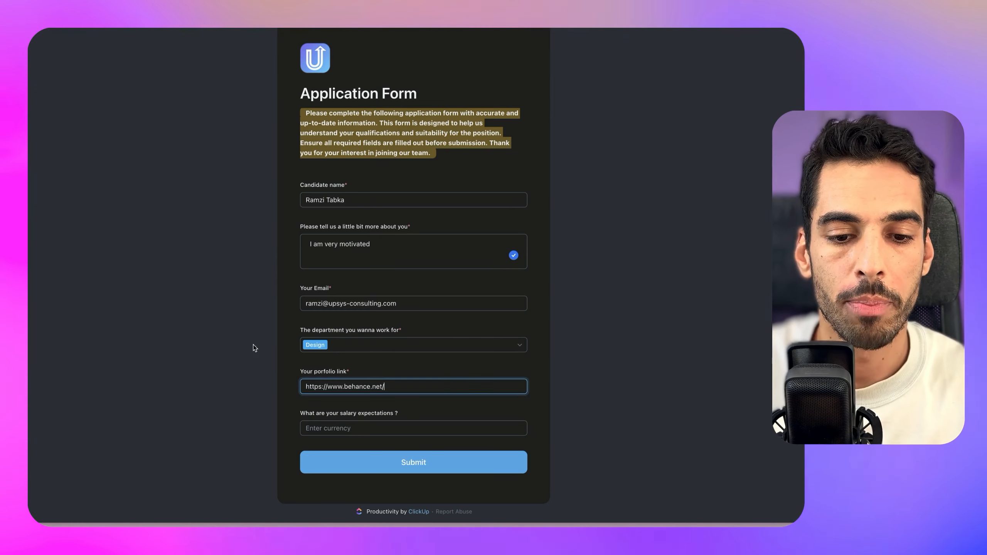
{"action": "left_click", "coordinate": [354, 424]}
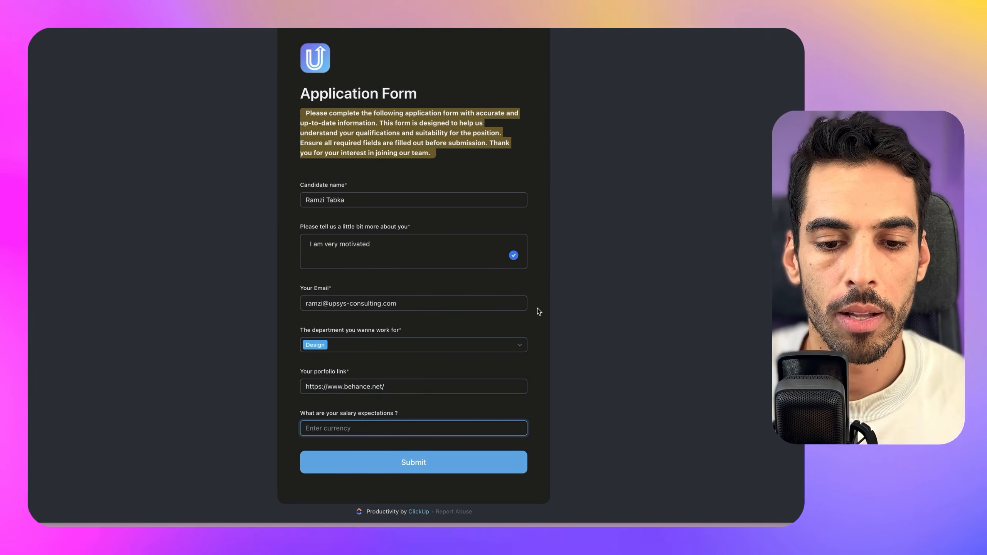
{"action": "type", "text": "$100,000,000"}
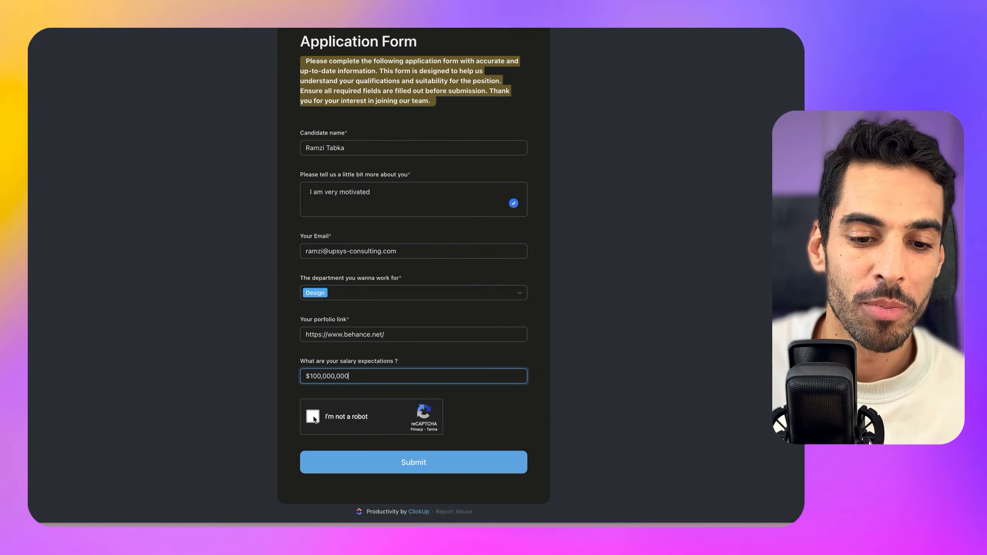
{"action": "left_click", "coordinate": [313, 416]}
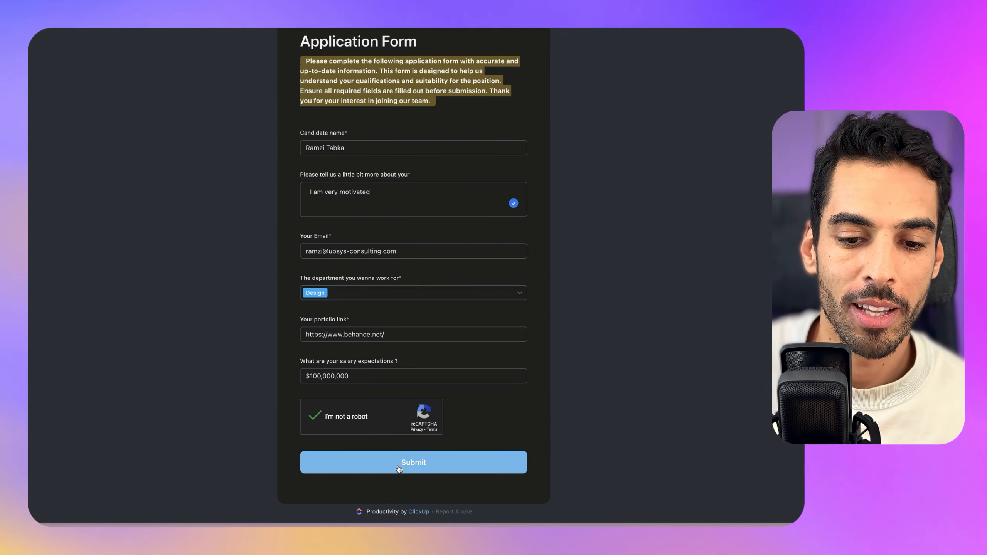
{"action": "left_click", "coordinate": [399, 467]}
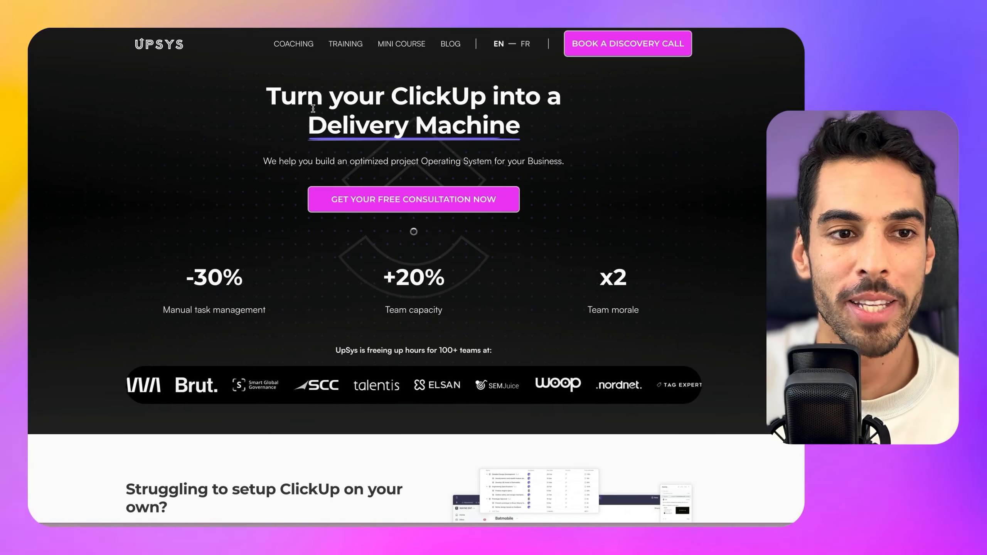
Scroll down the UpSys homepage, then close the tab to return to ClickUp
{"action": "scroll", "coordinate": [303, 151], "scroll_direction": "down", "scroll_amount": 2}
{"action": "scroll", "coordinate": [303, 151], "scroll_direction": "down", "scroll_amount": 10}
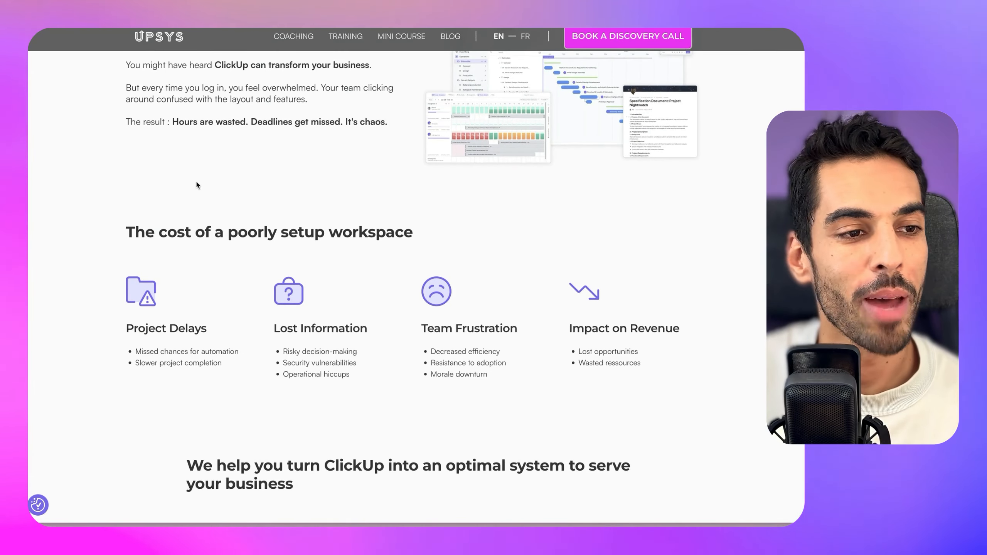
{"action": "key", "text": "super+w"}
Open the Pipeline board and inspect the new test candidate's task and its form answers
{"action": "left_click", "coordinate": [206, 75]}
{"action": "scroll", "coordinate": [208, 311], "scroll_direction": "down", "scroll_amount": 10}
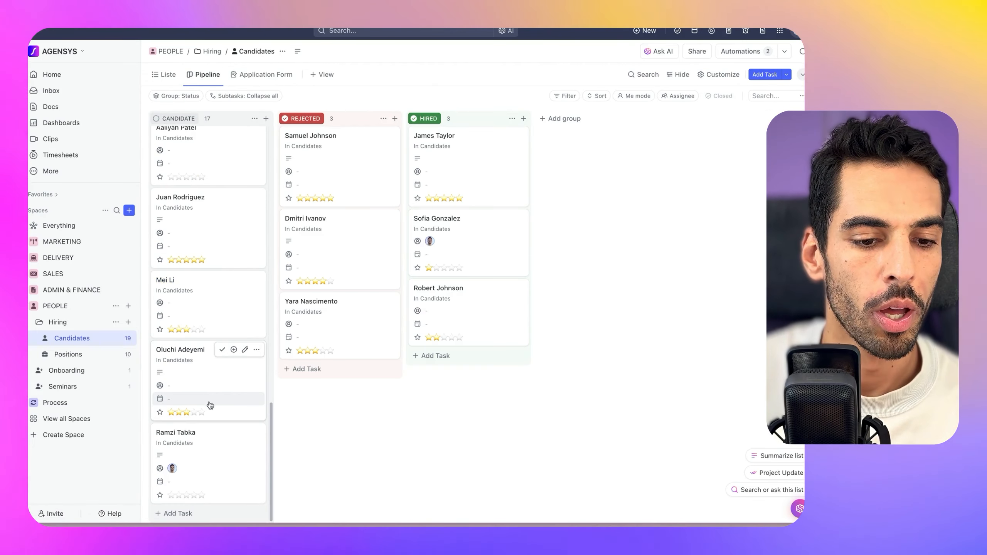
{"action": "left_click", "coordinate": [185, 440]}
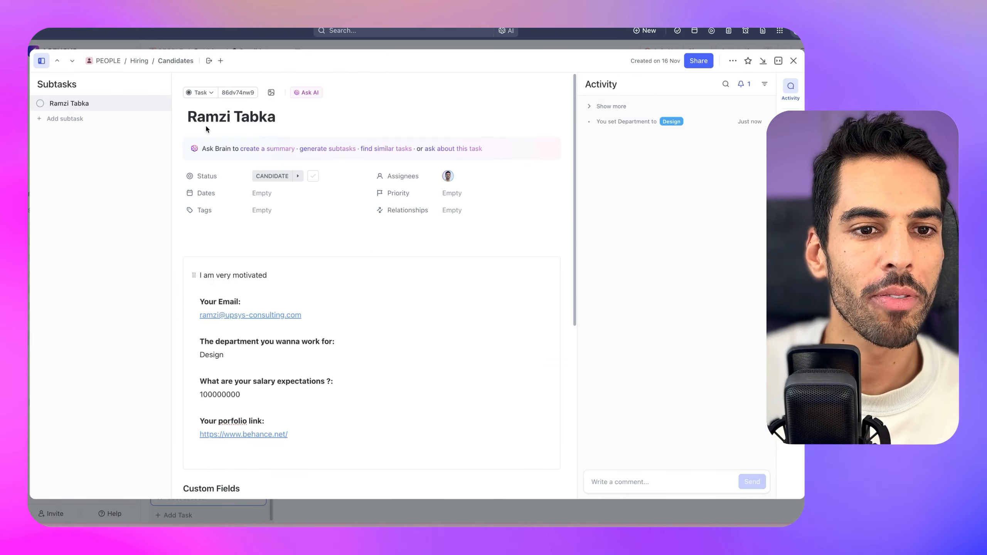
{"action": "scroll", "coordinate": [314, 296], "scroll_direction": "down", "scroll_amount": 5}
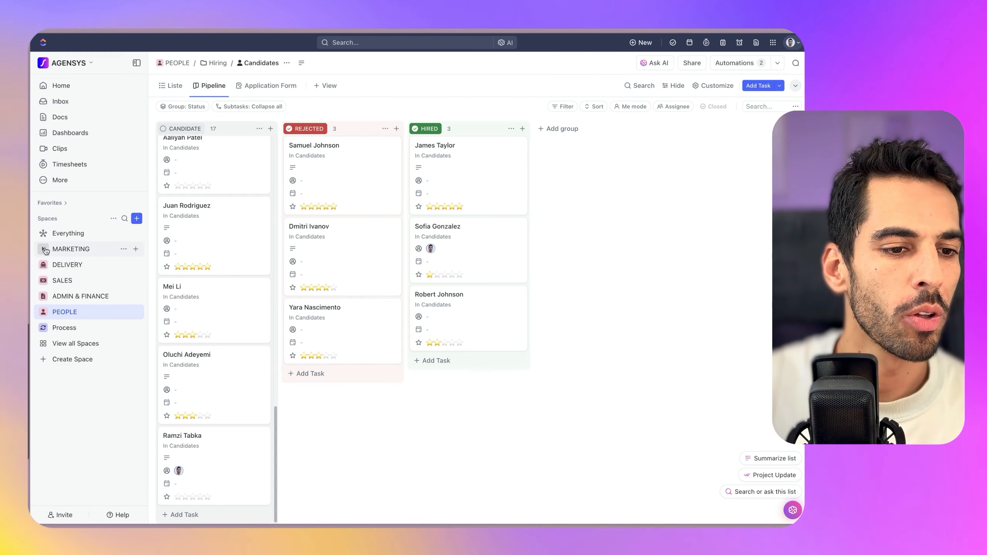
Expand MARKETING, glance at the Newsletter list, then open Blog Articles
{"action": "left_click", "coordinate": [43, 249]}
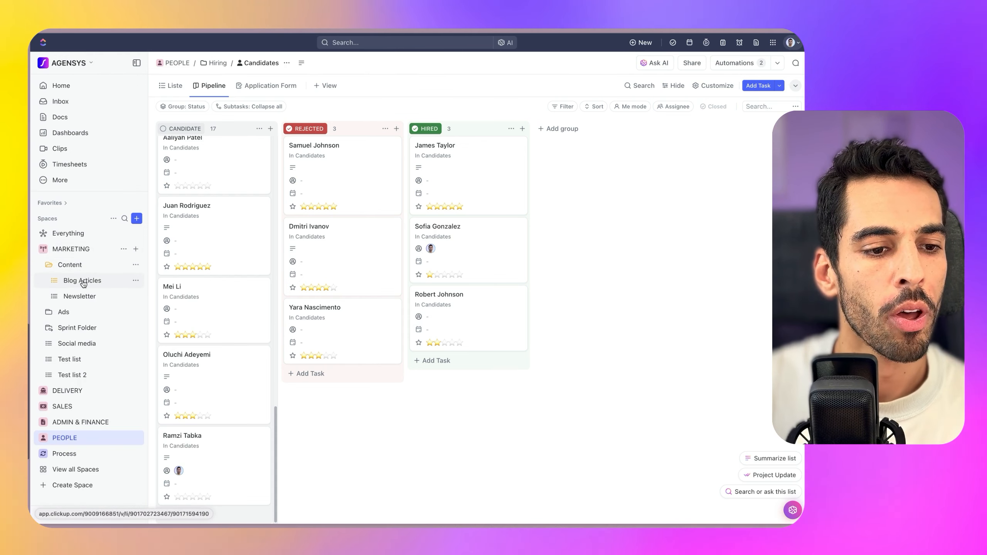
{"action": "left_click", "coordinate": [115, 298]}
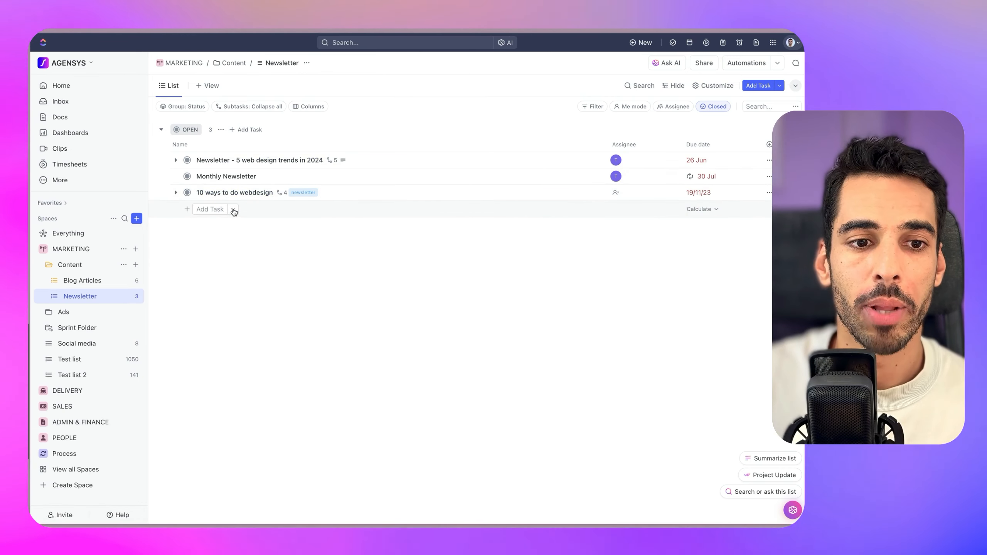
{"action": "left_click", "coordinate": [112, 279]}
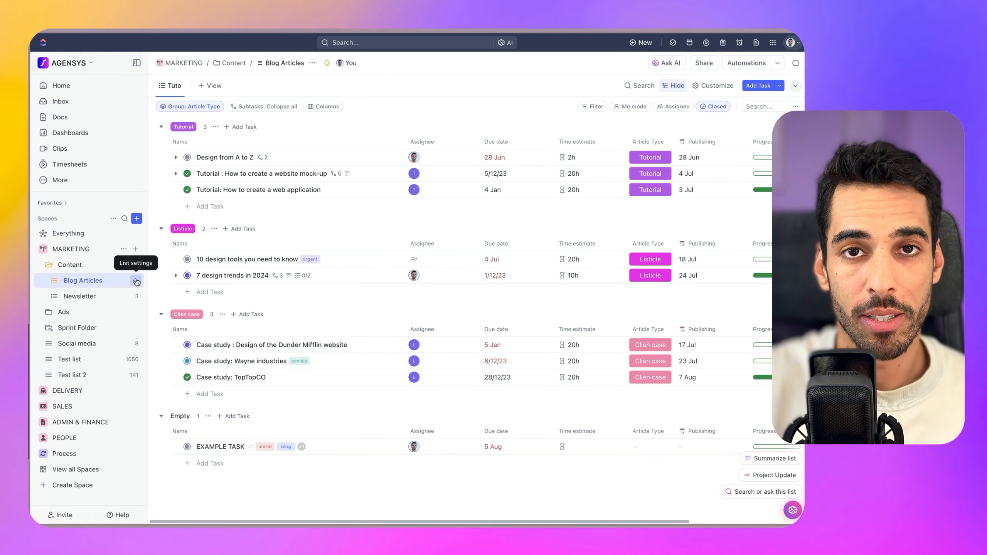
Create a task from the Blog post template found by searching 'blog'
{"action": "left_click", "coordinate": [233, 463]}
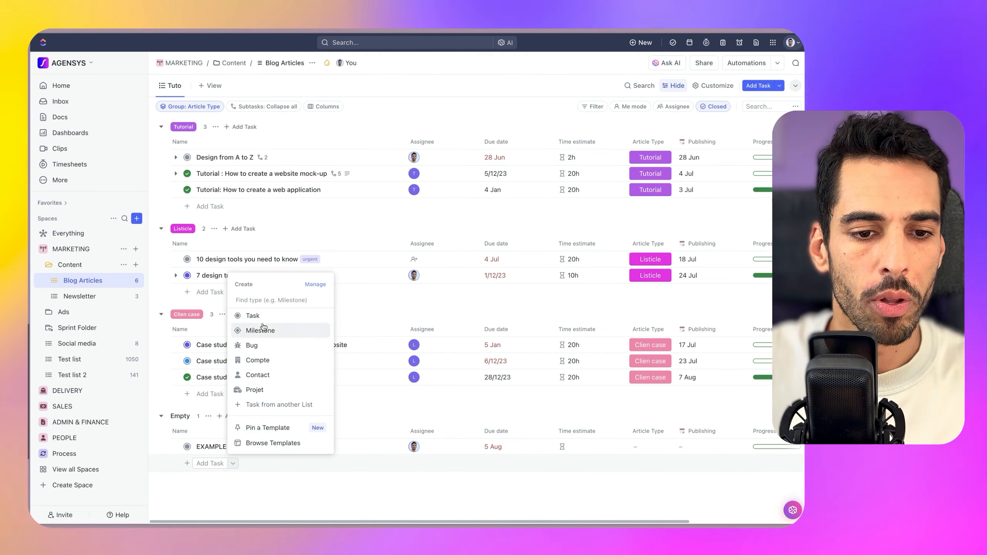
{"action": "left_click", "coordinate": [287, 442]}
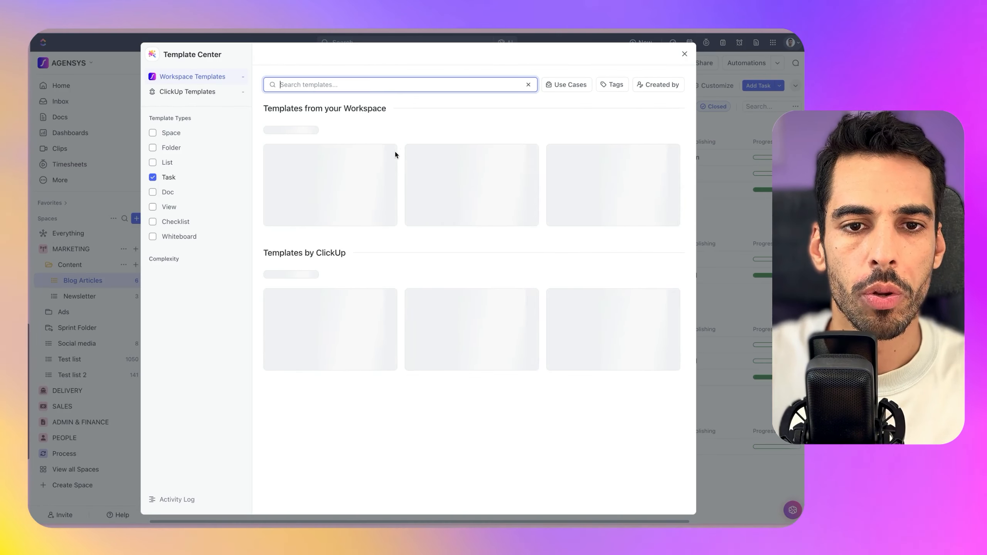
{"action": "type", "text": "blog"}
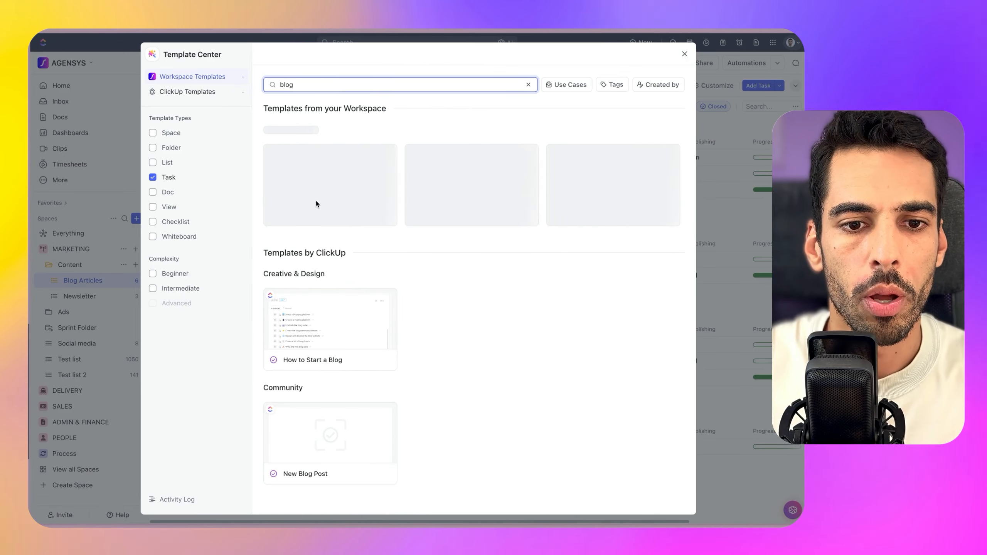
{"action": "left_click", "coordinate": [317, 198]}
{"action": "left_click", "coordinate": [538, 88]}
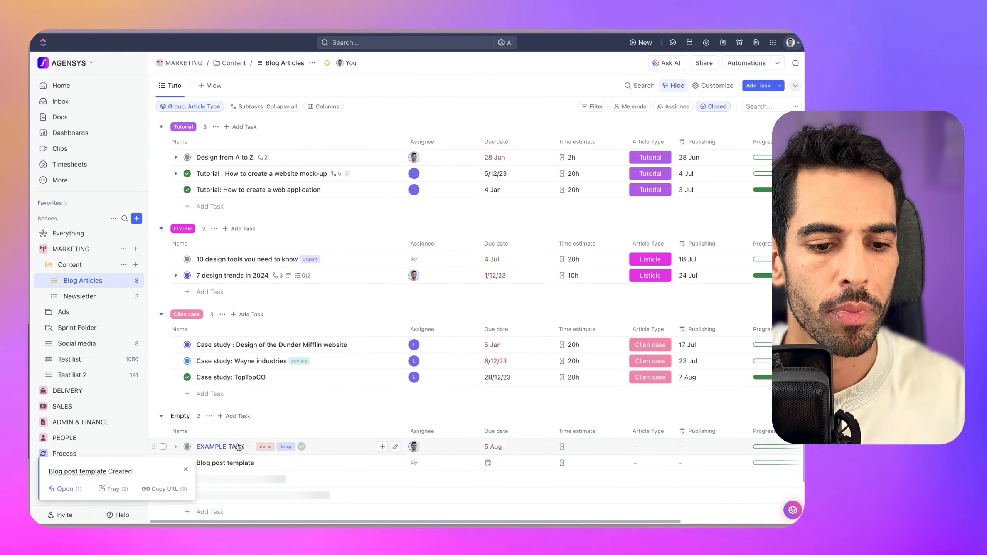
Review its subtasks, from outlining through adding images, and close the task
{"action": "left_click", "coordinate": [112, 129]}
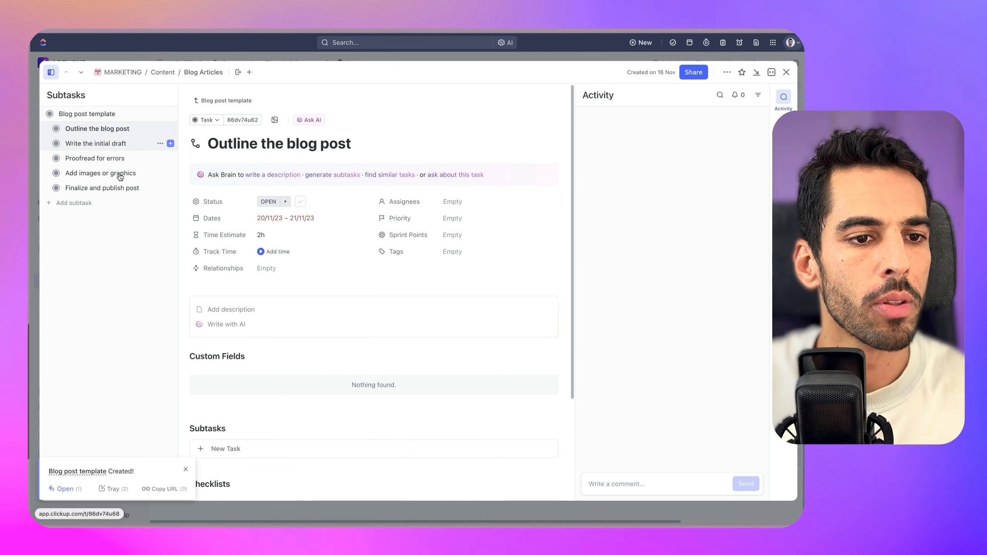
{"action": "left_click", "coordinate": [102, 143]}
{"action": "left_click", "coordinate": [105, 158]}
{"action": "left_click", "coordinate": [114, 173]}
{"action": "left_click", "coordinate": [786, 75]}
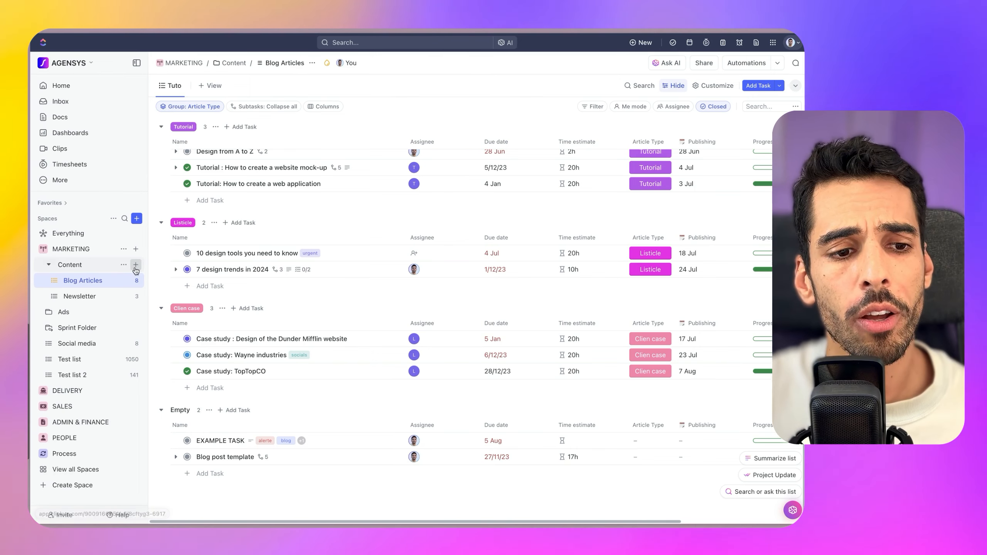
Create a new list named 'Content Request' in the Content folder
{"action": "left_click", "coordinate": [136, 266]}
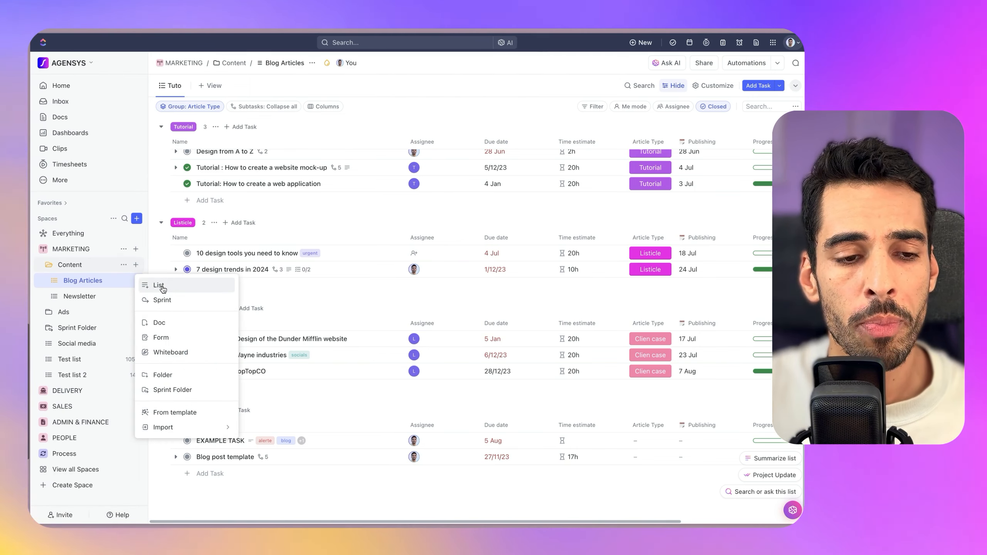
{"action": "left_click", "coordinate": [155, 283]}
{"action": "type", "text": "C"}
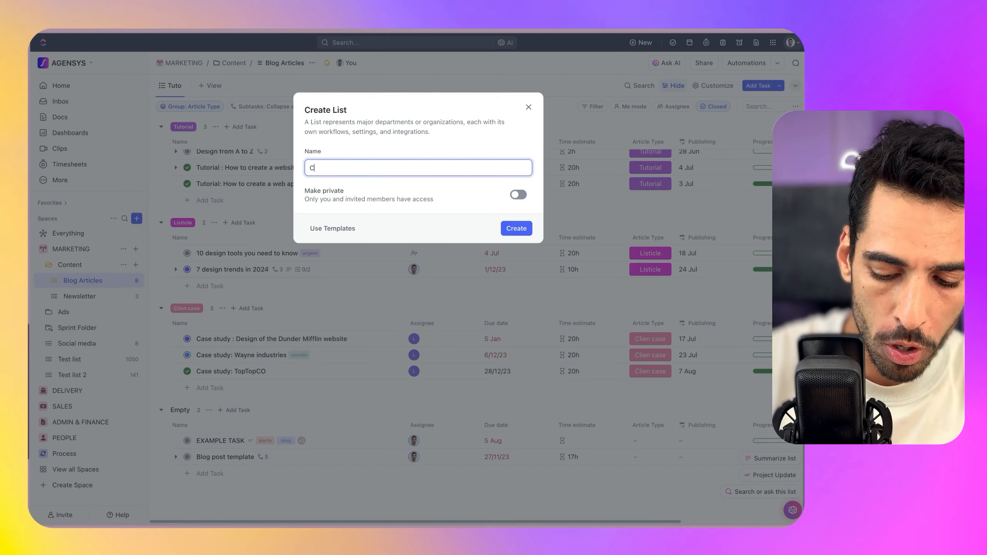
{"action": "type", "text": "ontent Request"}
{"action": "key", "text": "Return"}
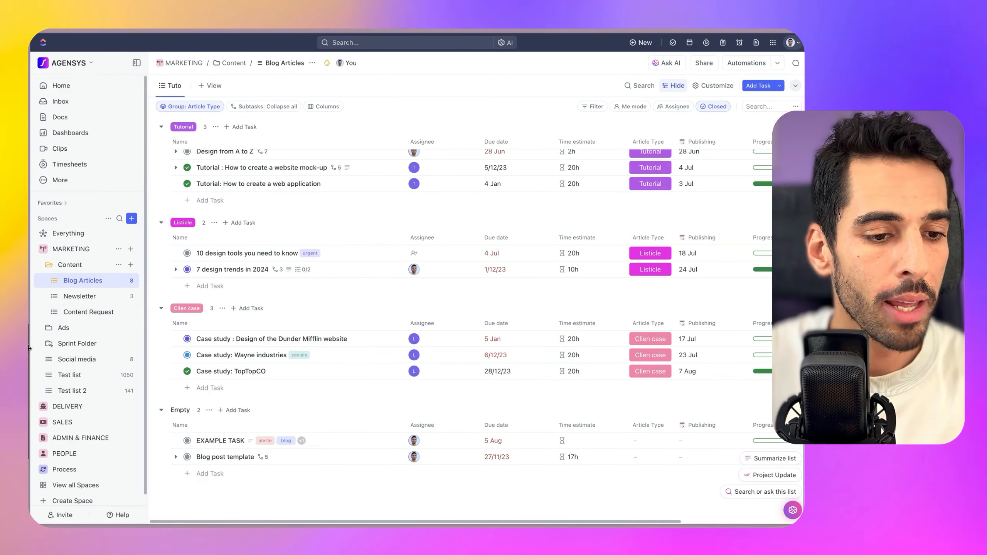
Add a Form view renamed 'Content requests' and start a blank form from scratch
{"action": "left_click", "coordinate": [212, 86]}
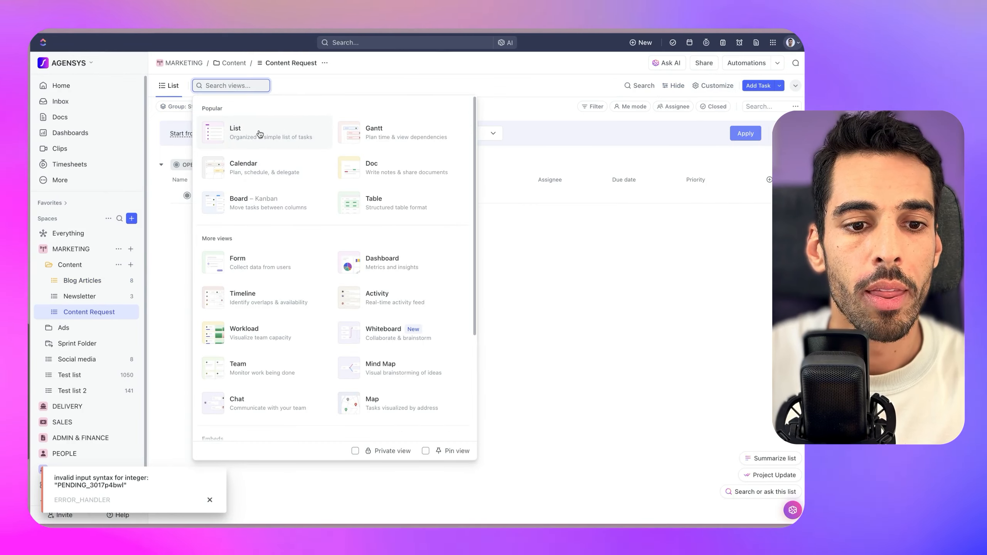
{"action": "left_click", "coordinate": [261, 260]}
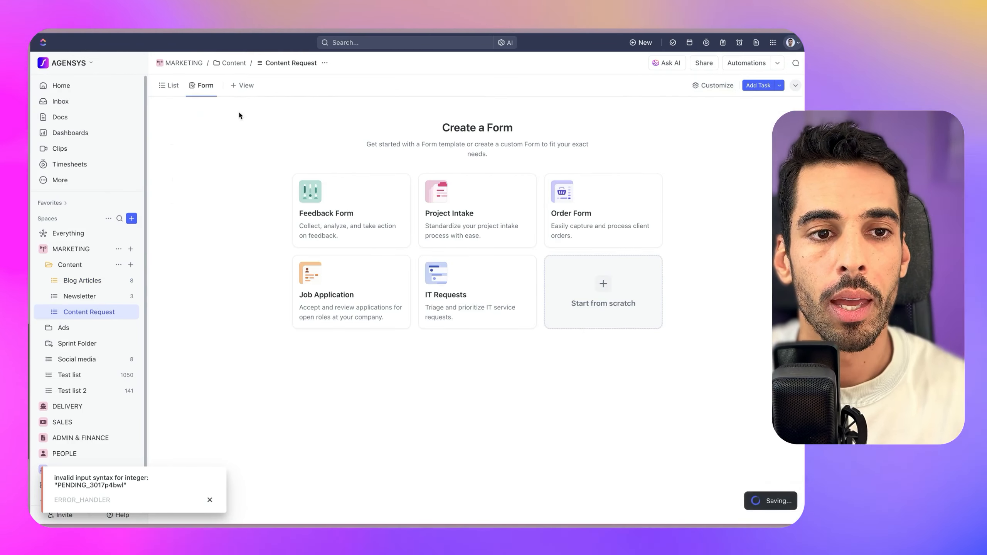
{"action": "left_click", "coordinate": [203, 85]}
{"action": "left_click", "coordinate": [217, 108]}
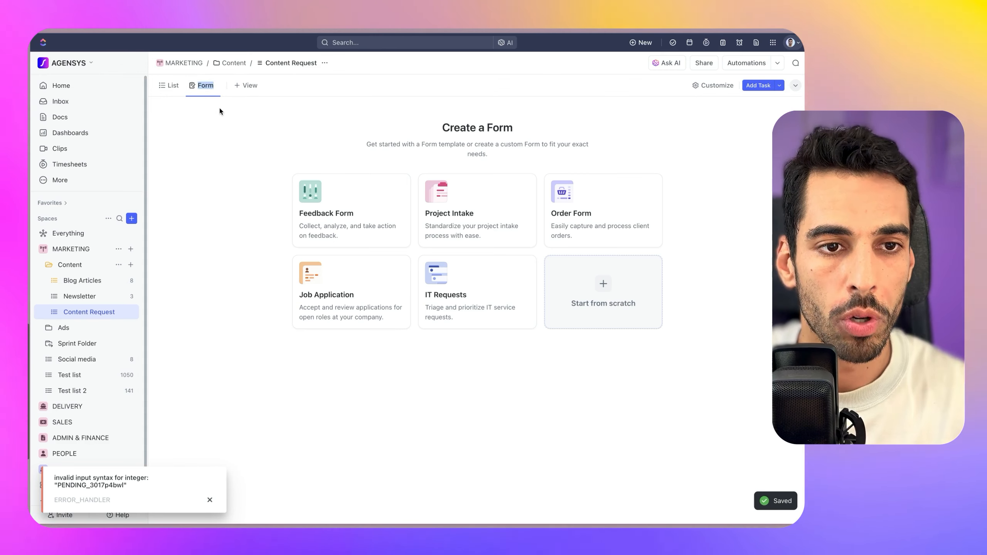
{"action": "type", "text": "Content requests"}
{"action": "key", "text": "Return"}
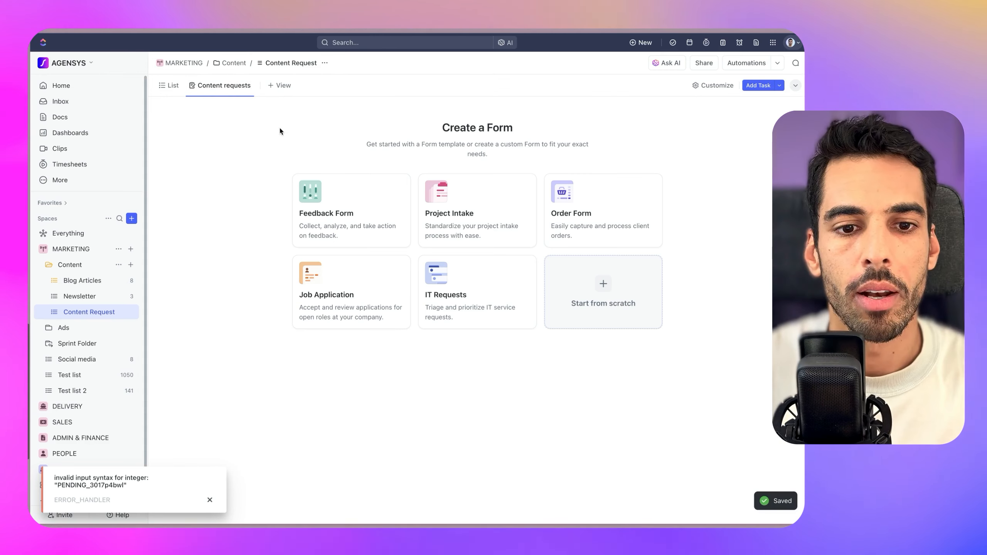
{"action": "left_click", "coordinate": [598, 294]}
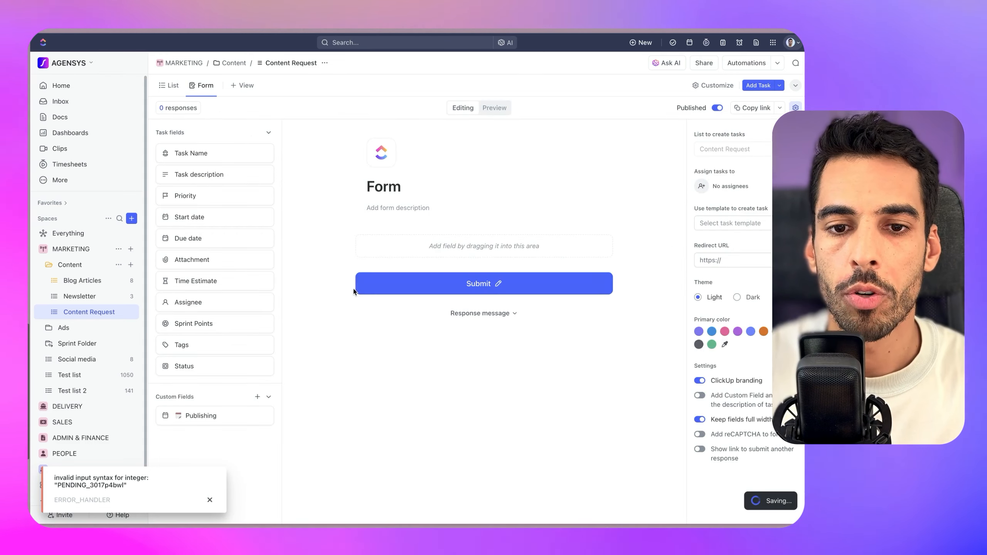
Title the form 'Content Request'
{"action": "left_click", "coordinate": [385, 187]}
{"action": "type", "text": "Content Request"}
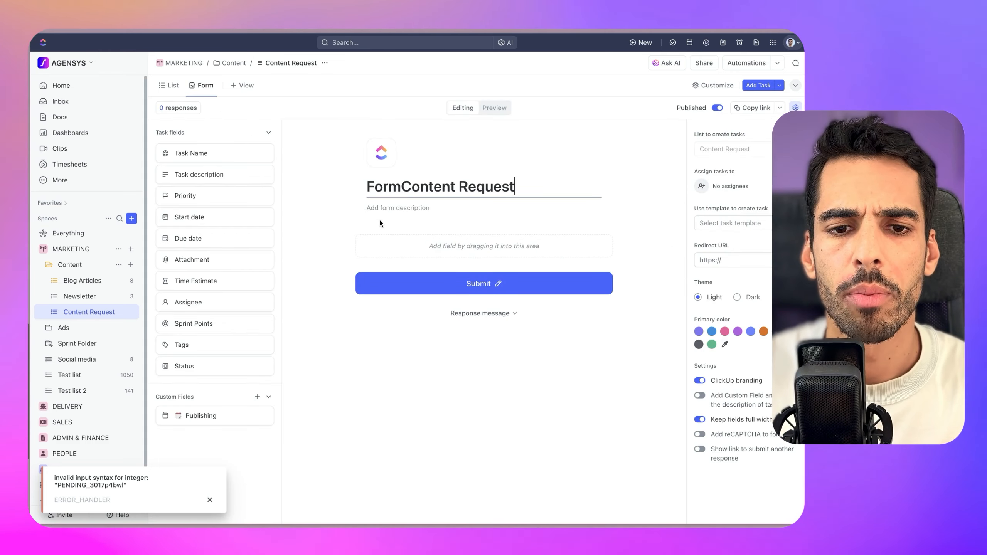
{"action": "key", "text": "ctrl+a"}
{"action": "type", "text": "Content Request"}
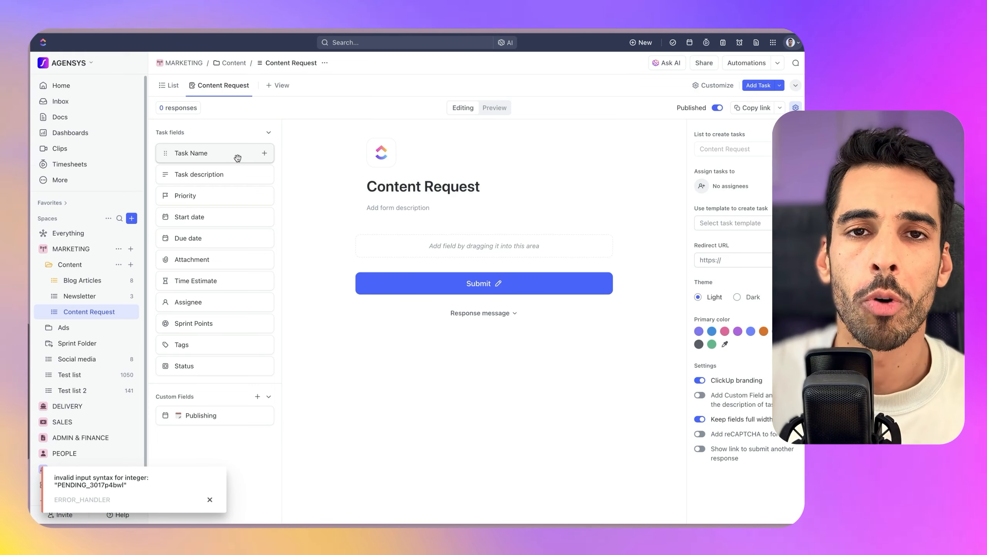
Add the Task Name, Task description and Attachment fields as the first questions
{"action": "left_click_drag", "start_coordinate": [237, 158], "coordinate": [402, 242]}
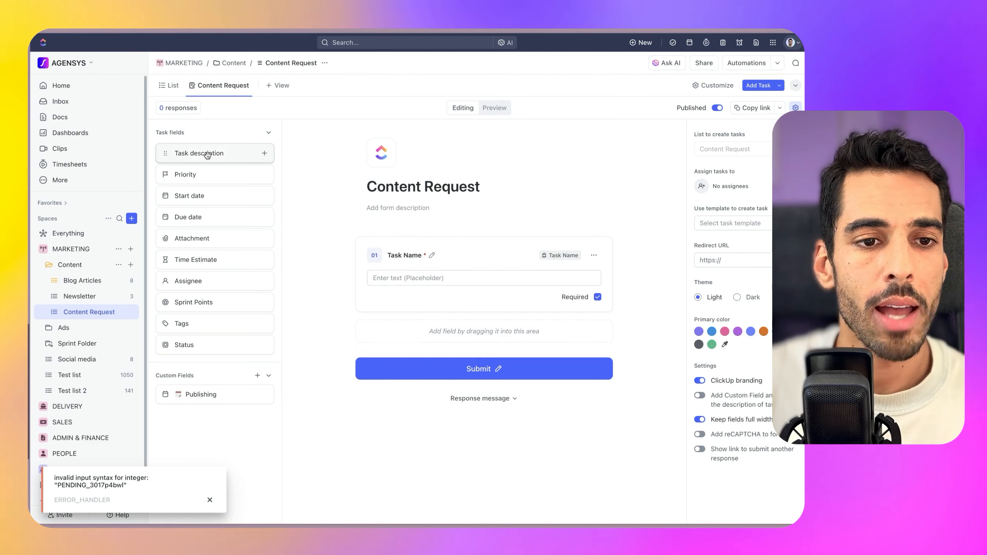
{"action": "left_click_drag", "start_coordinate": [210, 226], "coordinate": [438, 405]}
{"action": "left_click_drag", "start_coordinate": [200, 352], "coordinate": [458, 486]}
{"action": "scroll", "coordinate": [396, 362], "scroll_direction": "down", "scroll_amount": 5}
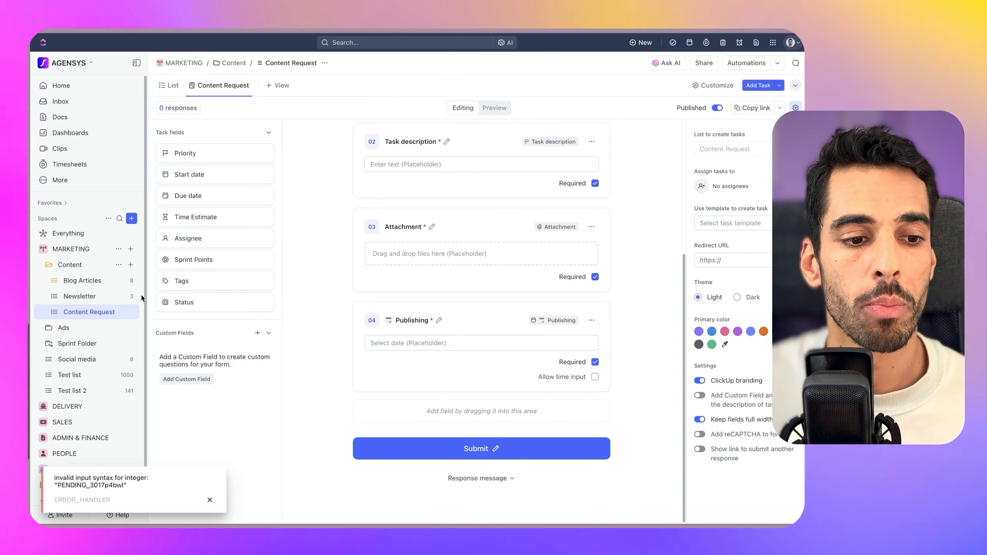
Add the existing Content custom field and preview its Blog, Newsletter and Social Media choices
{"action": "left_click", "coordinate": [188, 380]}
{"action": "left_click", "coordinate": [701, 110]}
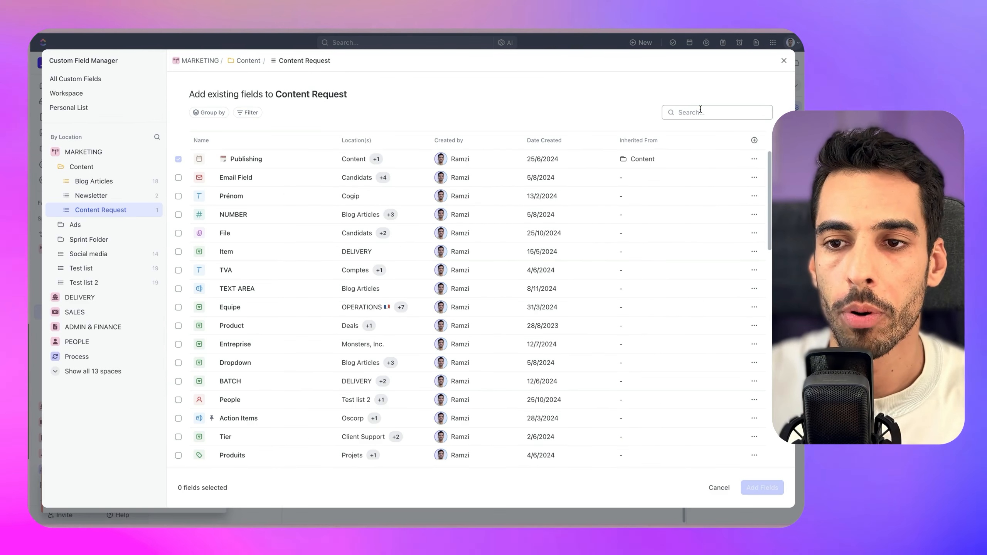
{"action": "type", "text": "cont"}
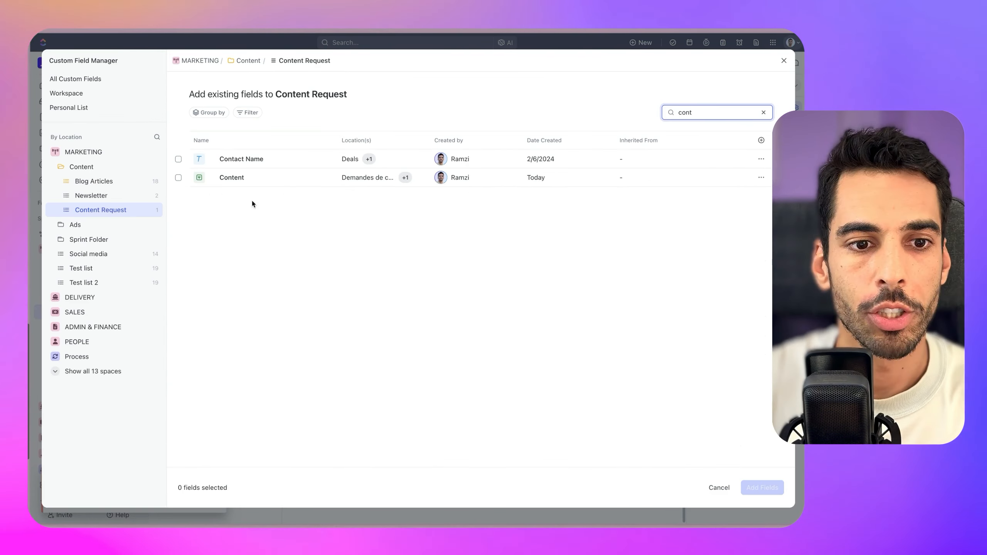
{"action": "left_click", "coordinate": [178, 178]}
{"action": "left_click", "coordinate": [761, 488]}
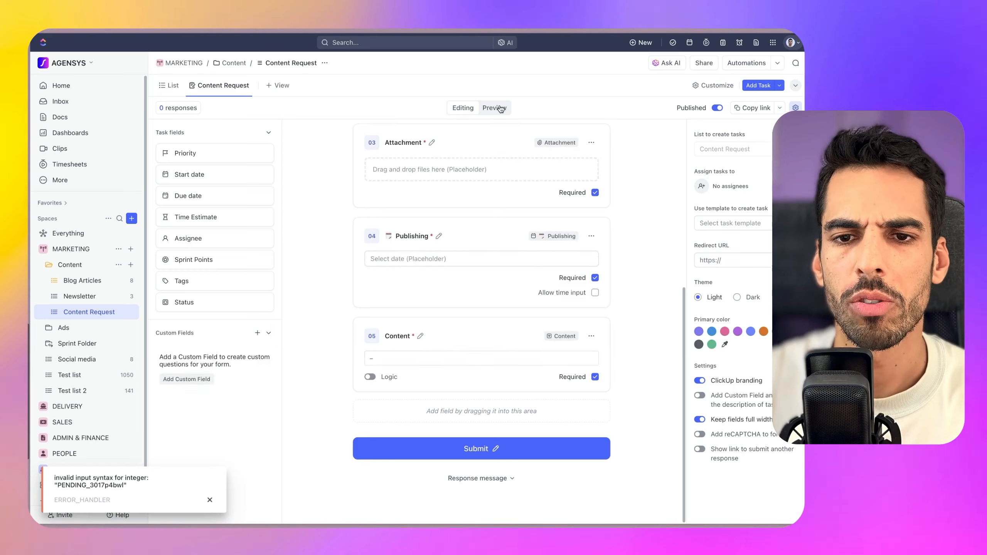
{"action": "left_click", "coordinate": [495, 108]}
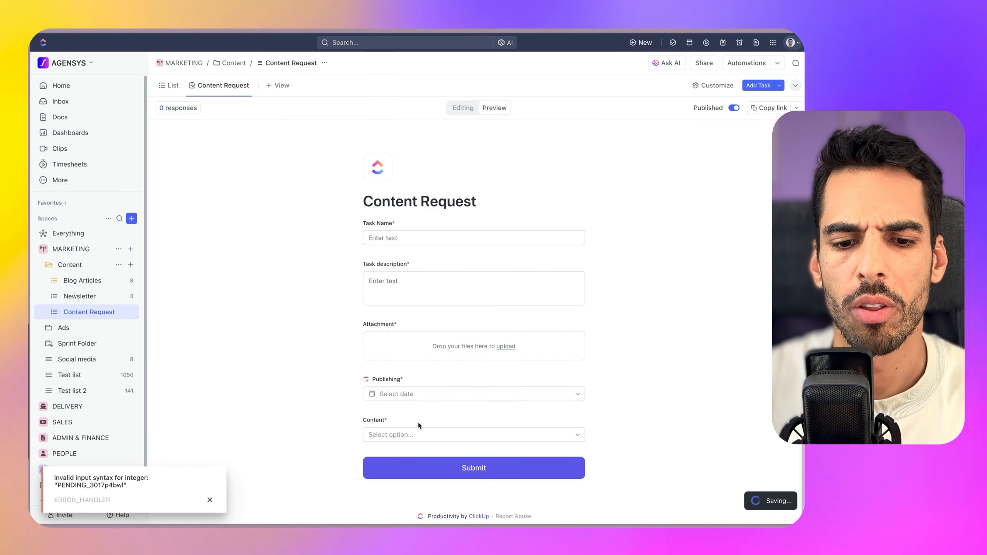
{"action": "left_click", "coordinate": [439, 434]}
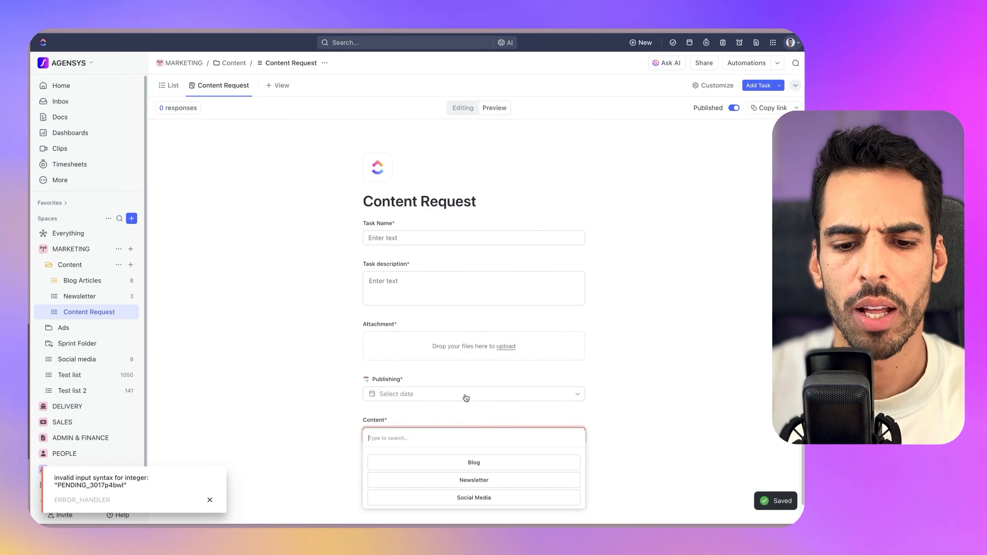
{"action": "left_click", "coordinate": [462, 108]}
Move the Social media list under Newsletter in the sidebar
{"action": "left_click_drag", "start_coordinate": [77, 360], "coordinate": [84, 314]}
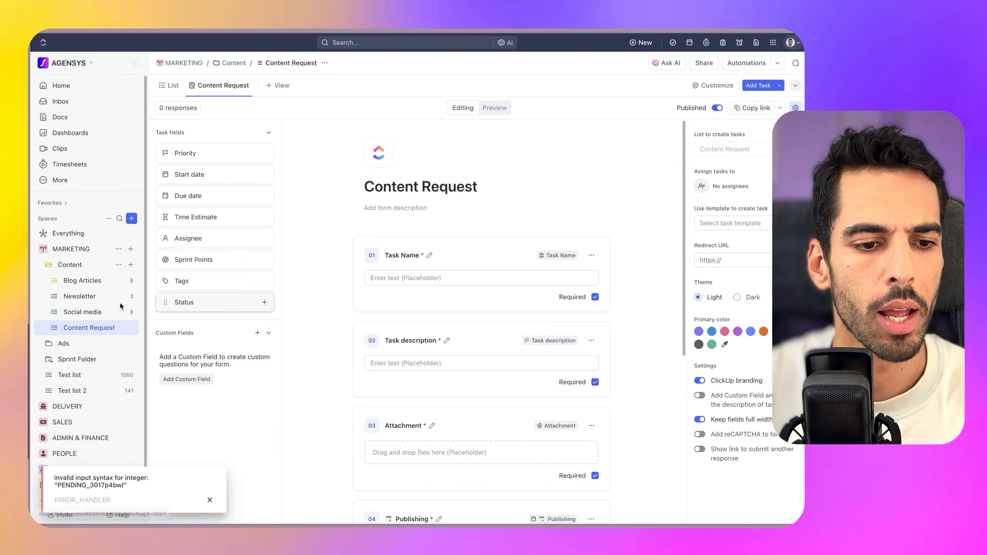
{"action": "scroll", "coordinate": [436, 316], "scroll_direction": "down", "scroll_amount": 5}
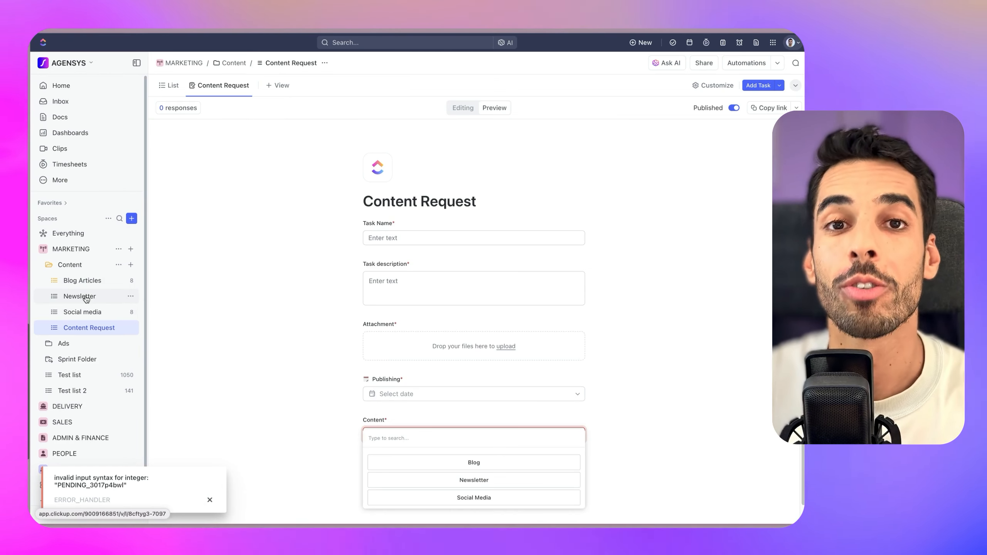
{"action": "left_click", "coordinate": [461, 108]}
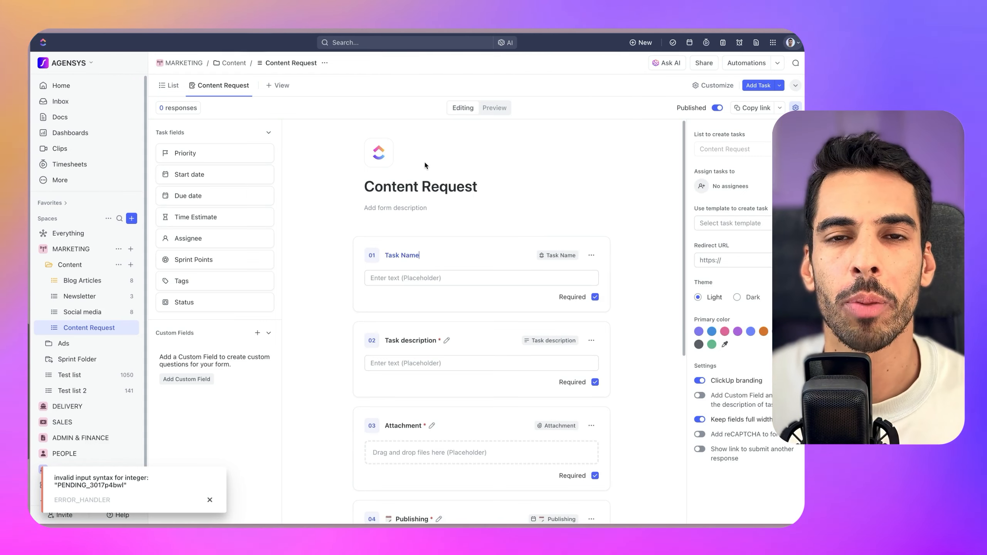
Rename the first questions to Content name, Content description and Attachments
{"action": "key", "text": "ctrl+a"}
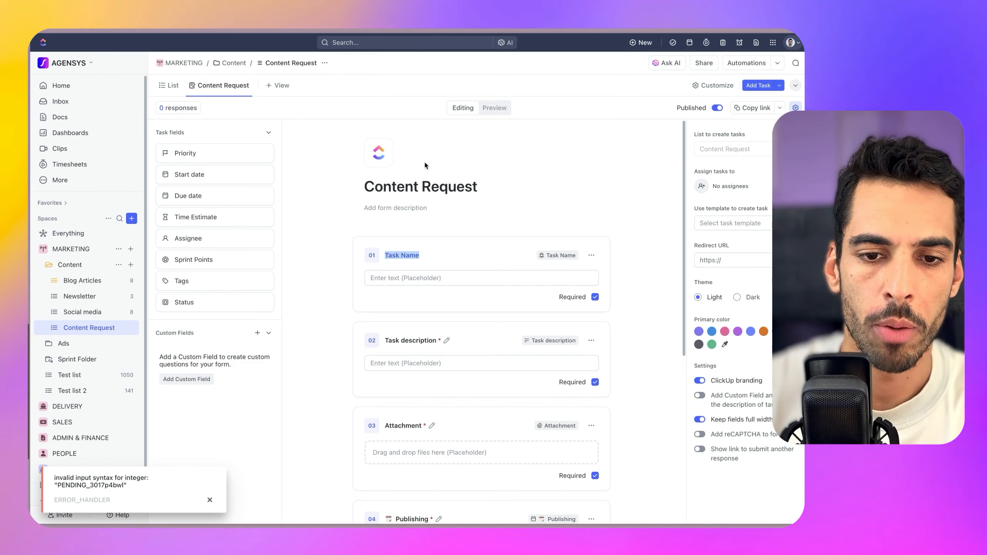
{"action": "type", "text": "Content name"}
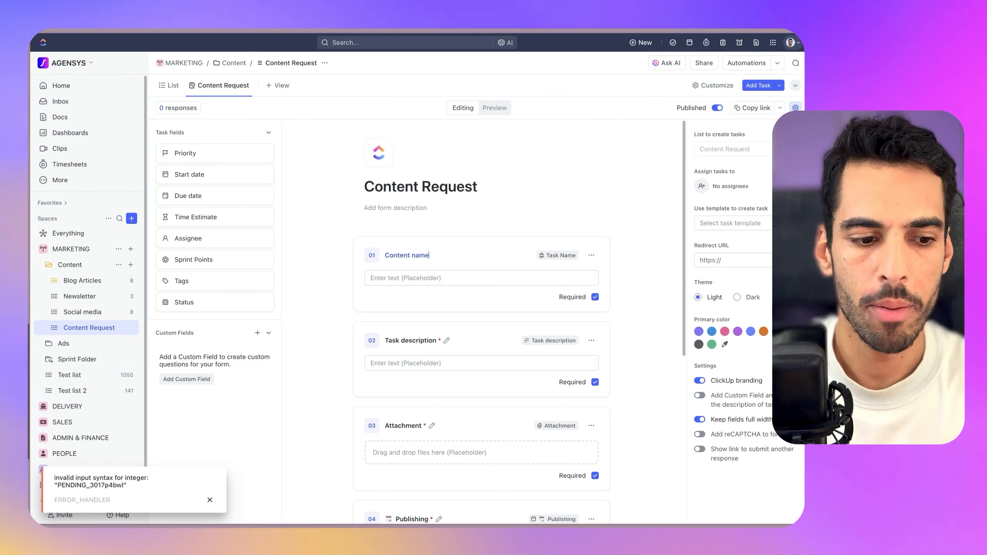
{"action": "double_click", "coordinate": [396, 341]}
{"action": "type", "text": "Content"}
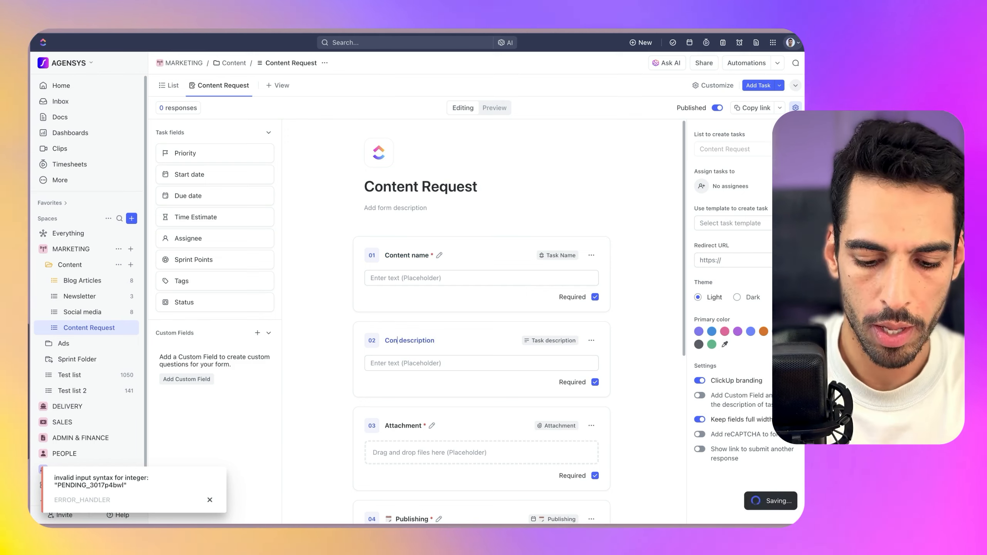
{"action": "left_click", "coordinate": [398, 429]}
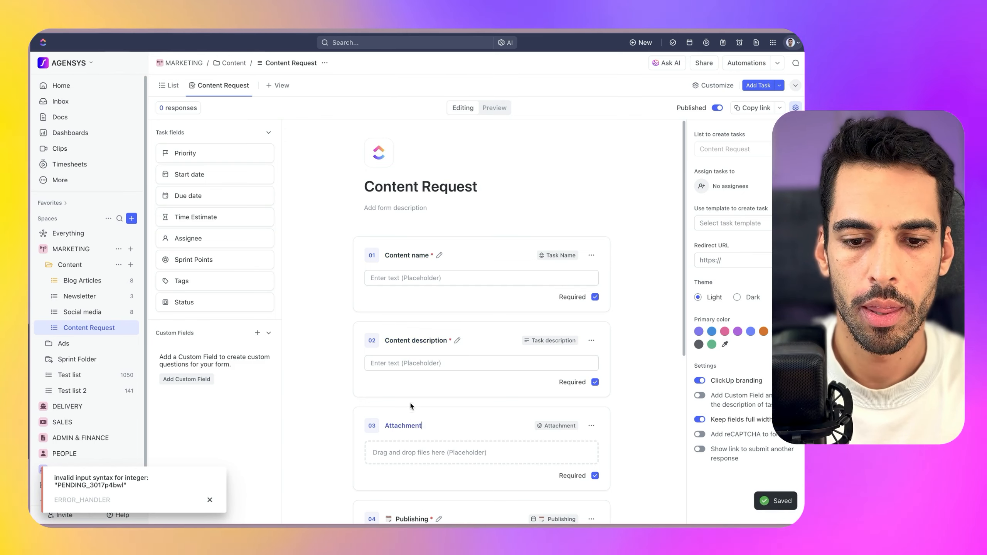
{"action": "scroll", "coordinate": [406, 411], "scroll_direction": "down", "scroll_amount": 3}
{"action": "type", "text": "s"}
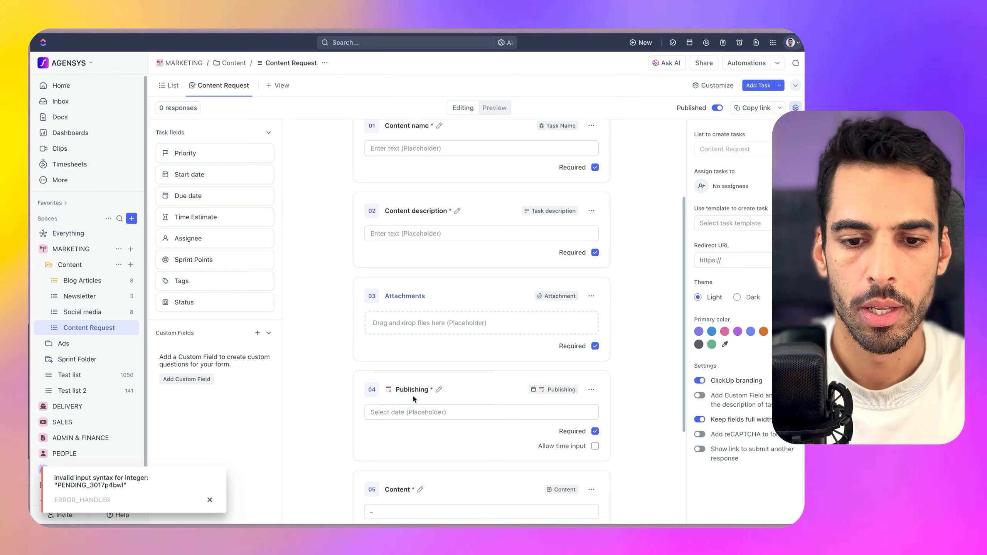
Rename the remaining questions to Publishing date and Content type
{"action": "scroll", "coordinate": [413, 395], "scroll_direction": "down", "scroll_amount": 1}
{"action": "left_click", "coordinate": [426, 372]}
{"action": "type", "text": "date"}
{"action": "scroll", "coordinate": [393, 418], "scroll_direction": "down", "scroll_amount": 1}
{"action": "left_click", "coordinate": [402, 450]}
{"action": "type", "text": "type"}
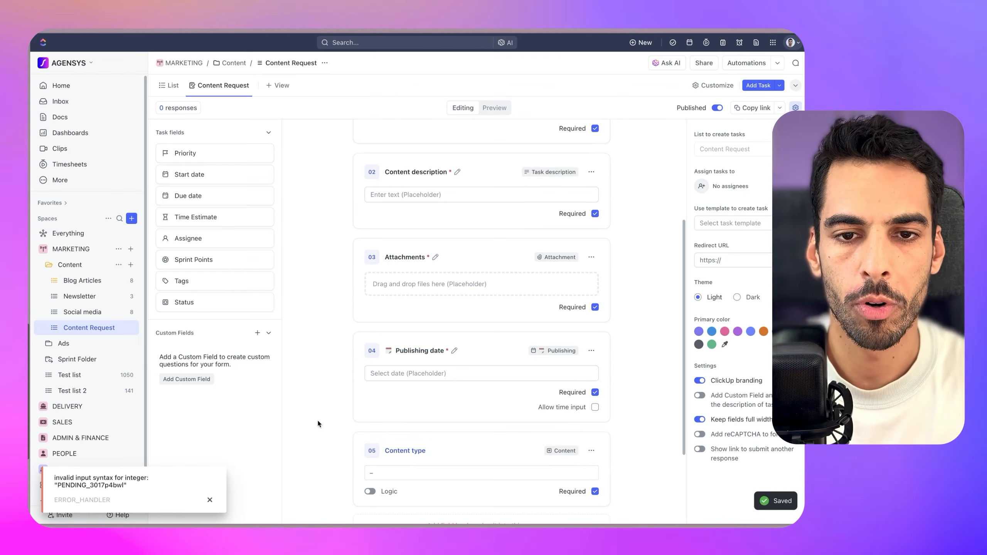
{"action": "key", "text": "Return"}
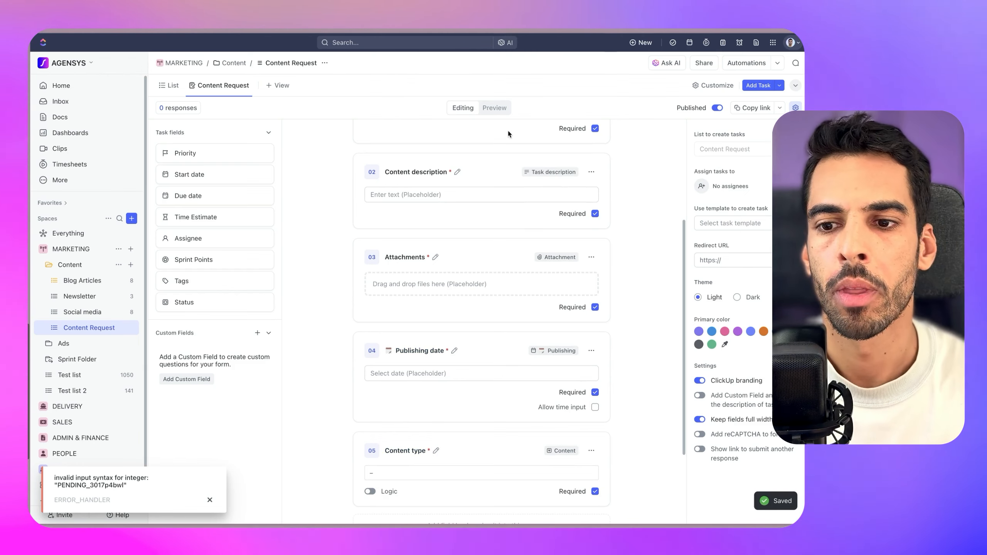
{"action": "scroll", "coordinate": [442, 273], "scroll_direction": "down", "scroll_amount": 3}
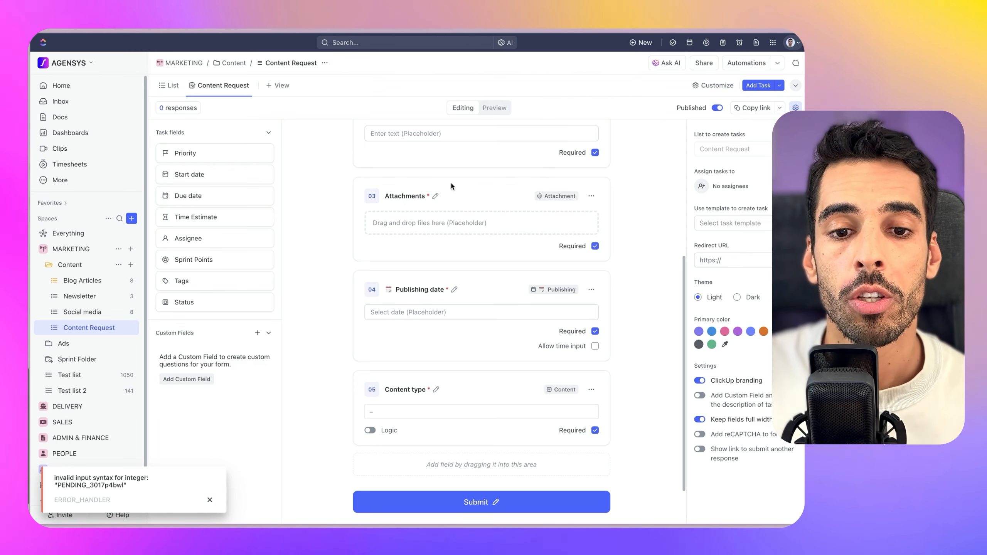
{"action": "scroll", "coordinate": [451, 191], "scroll_direction": "up", "scroll_amount": 2}
{"action": "scroll", "coordinate": [452, 204], "scroll_direction": "down", "scroll_amount": 4}
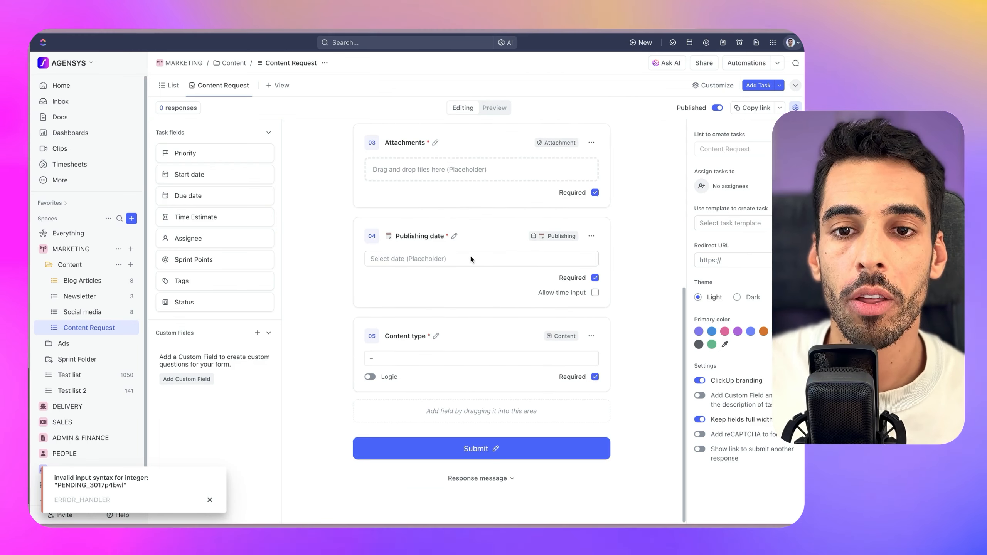
Preview the finished form and check the Content type dropdown choices
{"action": "left_click", "coordinate": [493, 108]}
{"action": "left_click", "coordinate": [404, 431]}
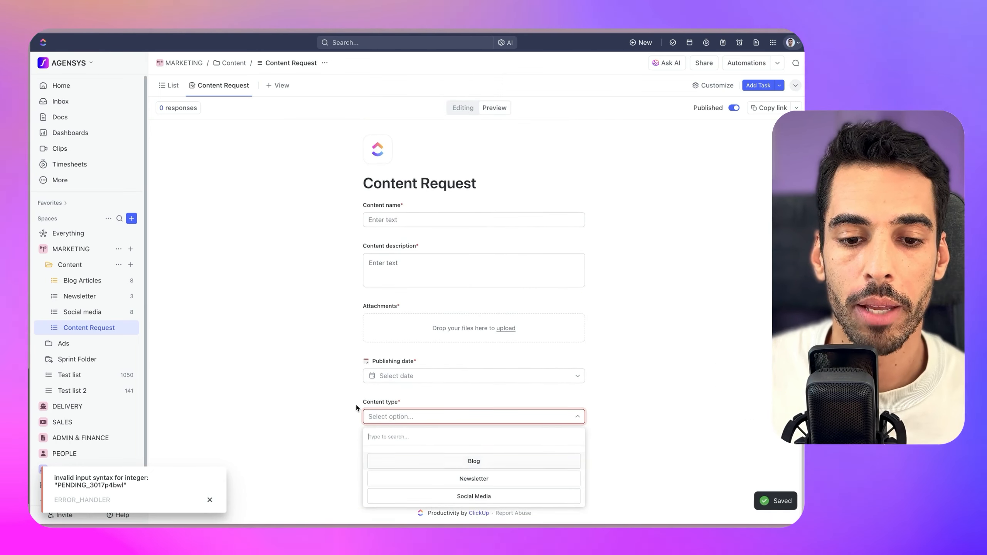
{"action": "left_click", "coordinate": [483, 401]}
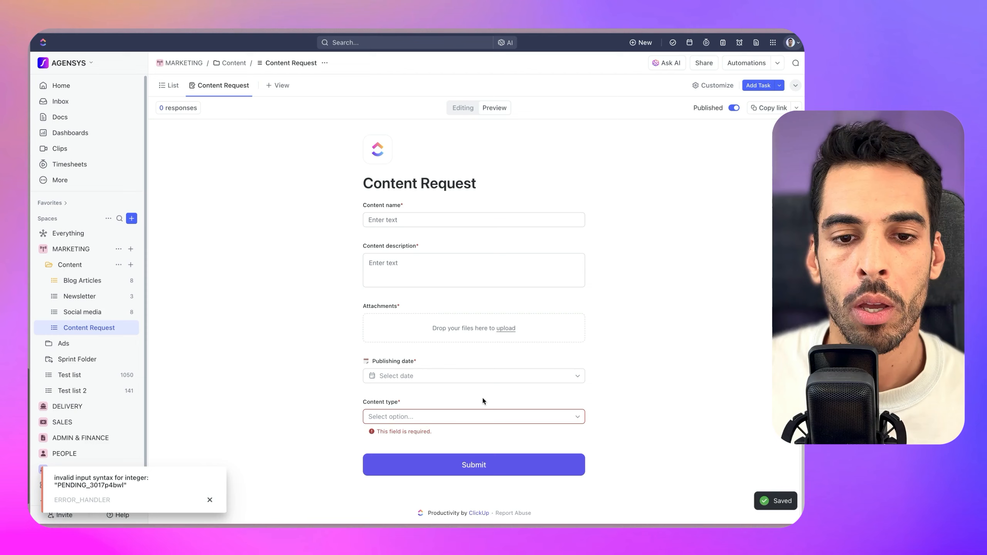
{"action": "left_click", "coordinate": [444, 416]}
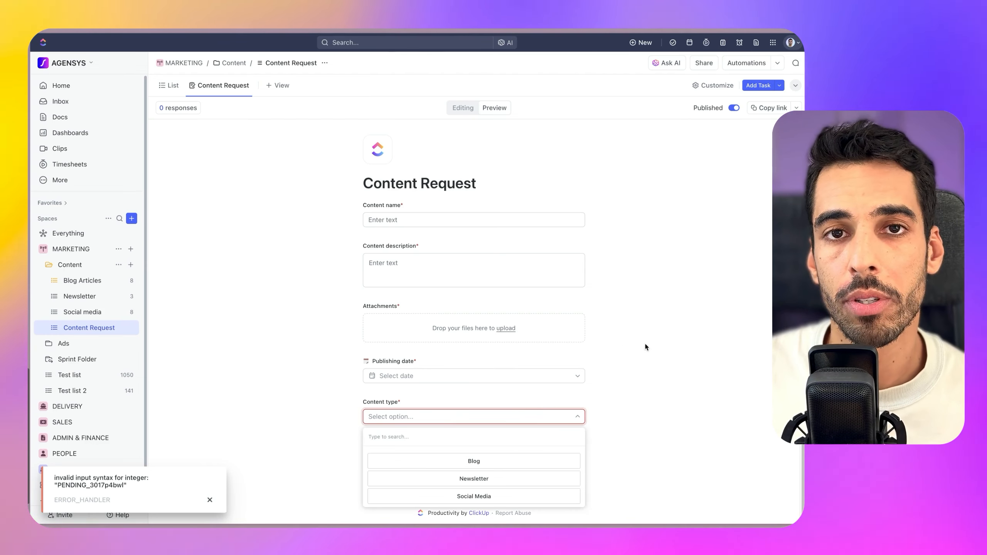
{"action": "left_click", "coordinate": [606, 321]}
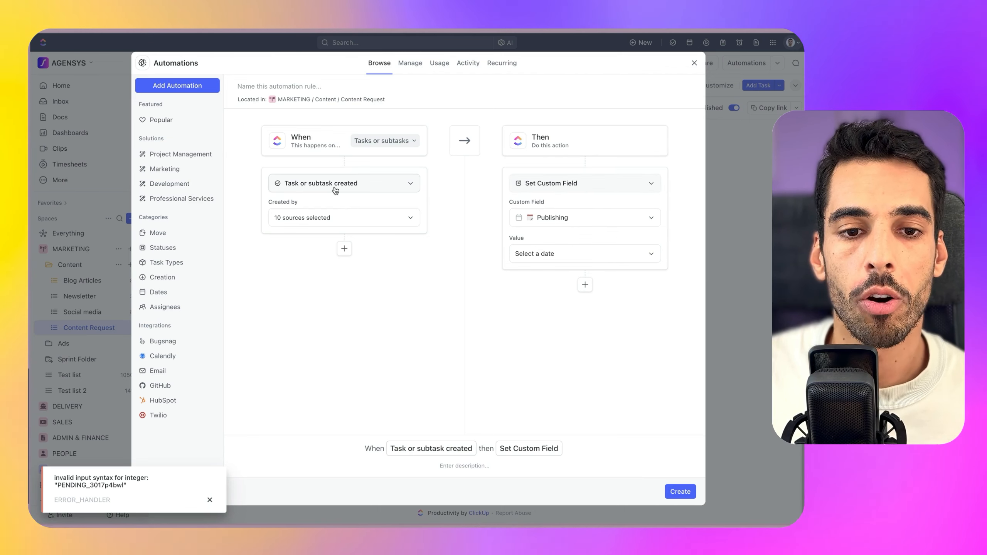
Add a condition that the Content custom field equals Blog
{"action": "left_click", "coordinate": [344, 248]}
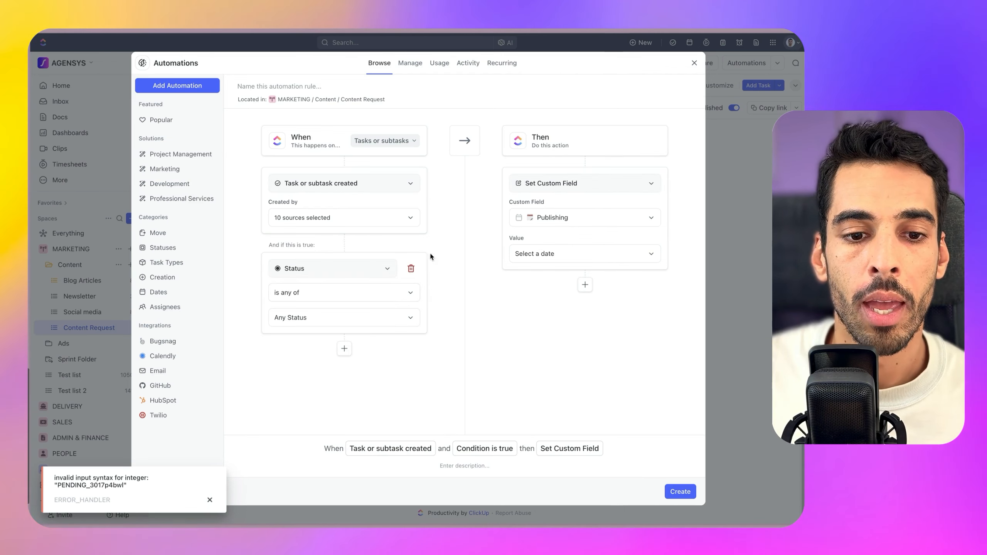
{"action": "left_click", "coordinate": [319, 274]}
{"action": "left_click", "coordinate": [324, 346]}
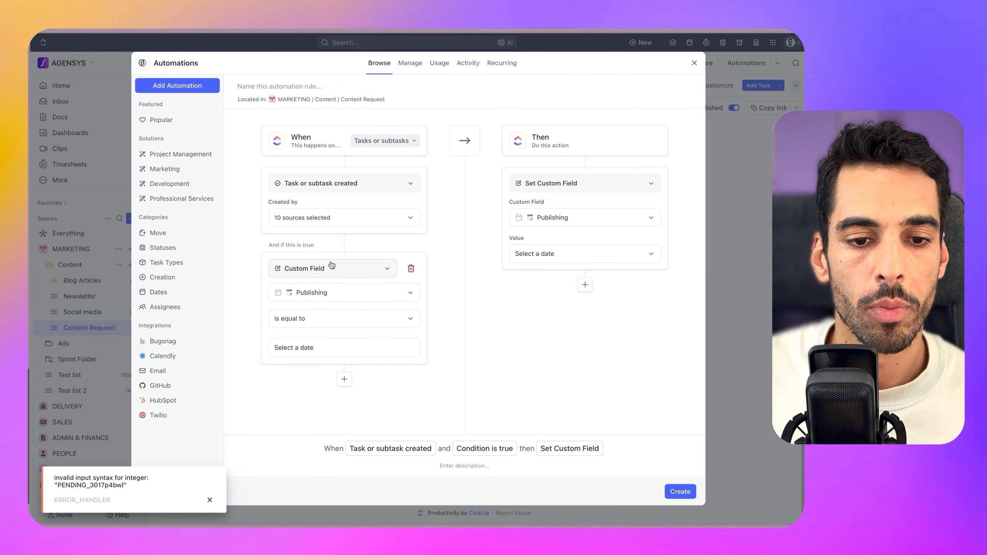
{"action": "left_click", "coordinate": [305, 295]}
{"action": "left_click", "coordinate": [289, 357]}
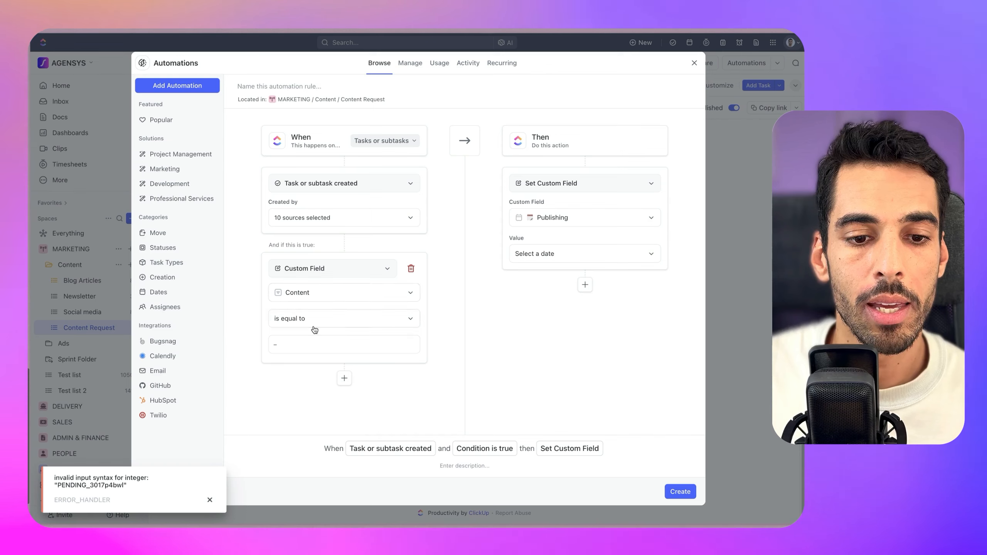
{"action": "left_click", "coordinate": [332, 349]}
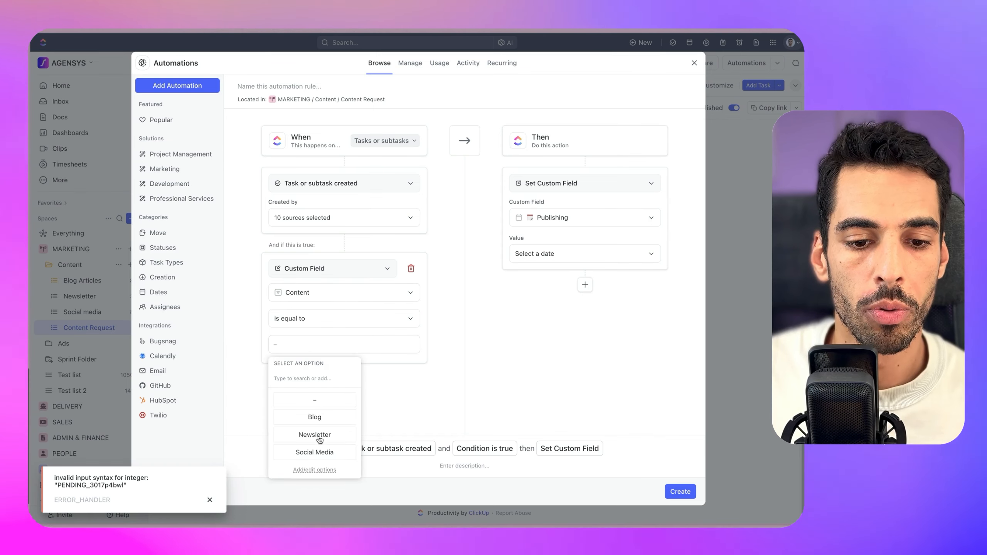
{"action": "left_click", "coordinate": [348, 415]}
Add a Move to List action targeting Blog Articles, plus a second action slot
{"action": "left_click", "coordinate": [584, 183]}
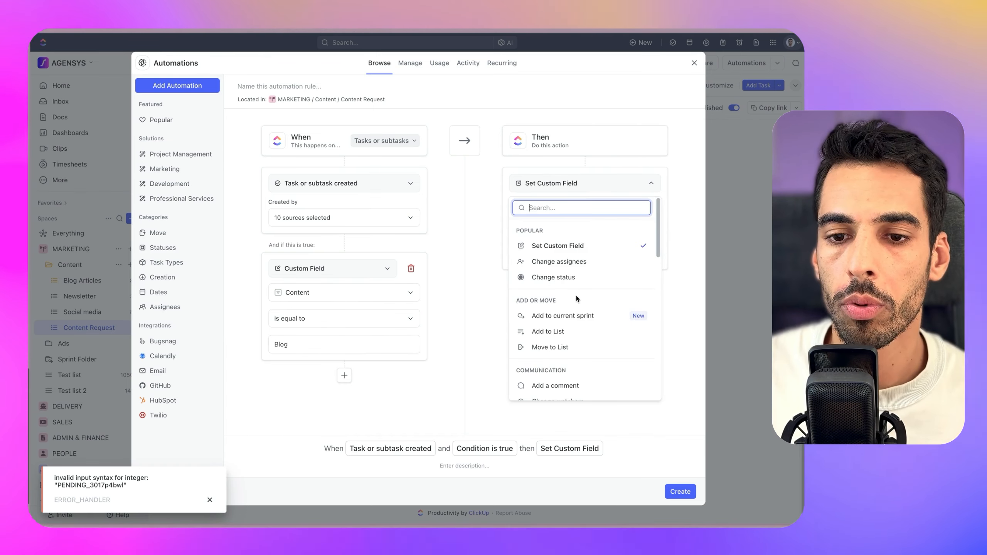
{"action": "type", "text": "mo"}
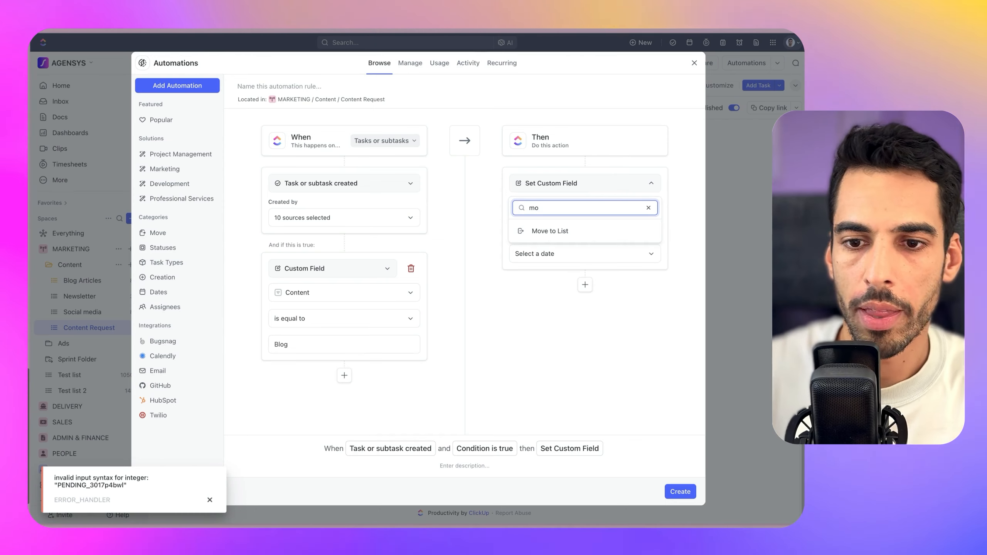
{"action": "left_click", "coordinate": [562, 233]}
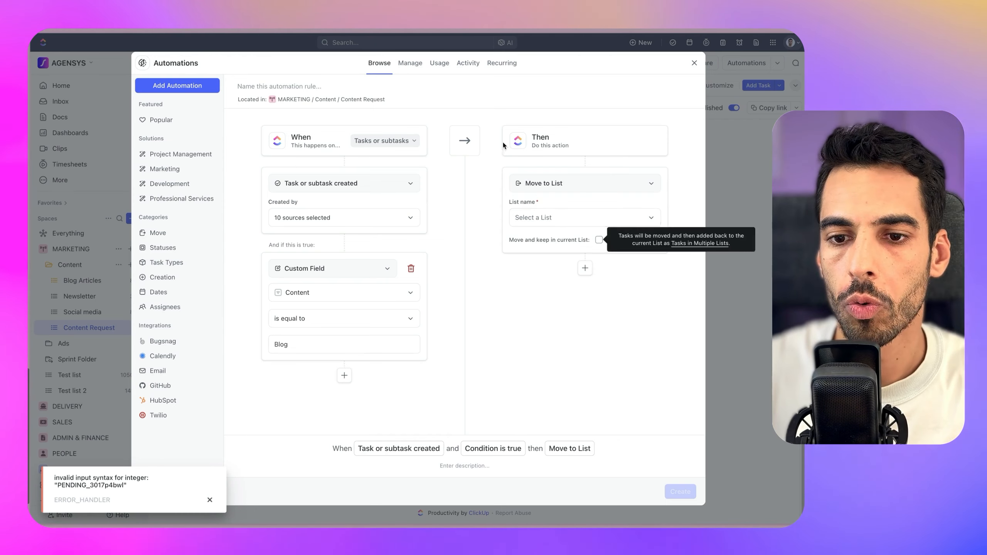
{"action": "left_click", "coordinate": [540, 217]}
{"action": "type", "text": "blo"}
{"action": "left_click", "coordinate": [643, 294]}
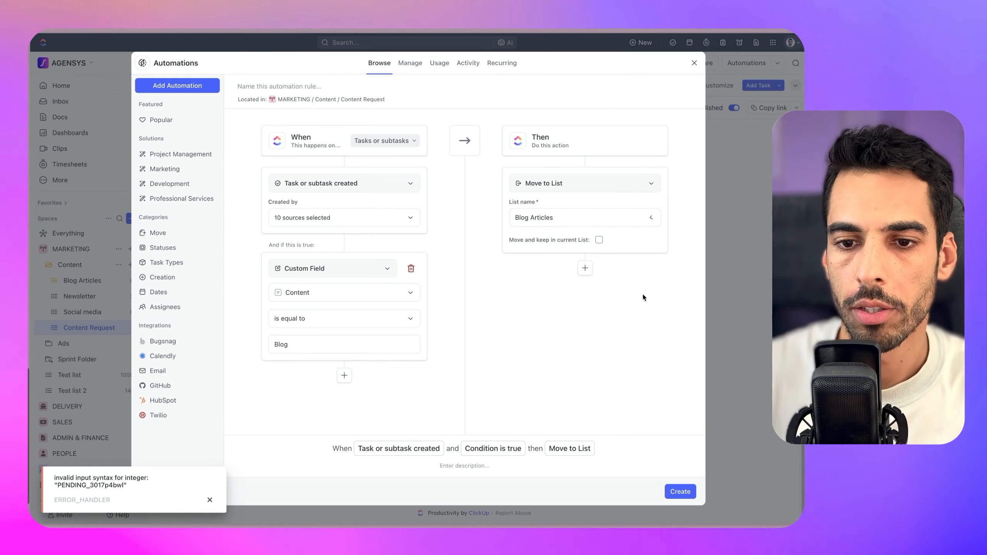
{"action": "left_click", "coordinate": [585, 268]}
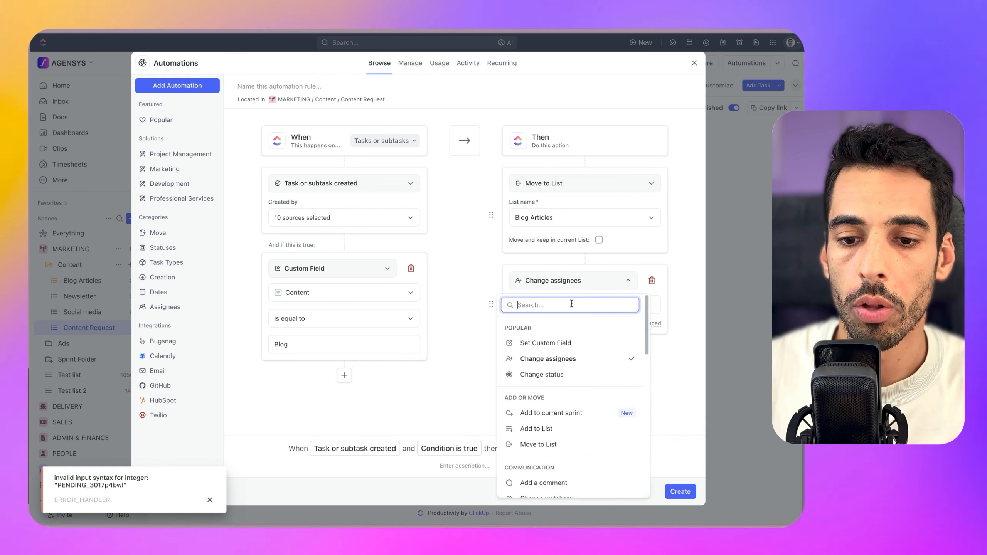
Make the second action apply the Blog post template
{"action": "type", "text": "temp"}
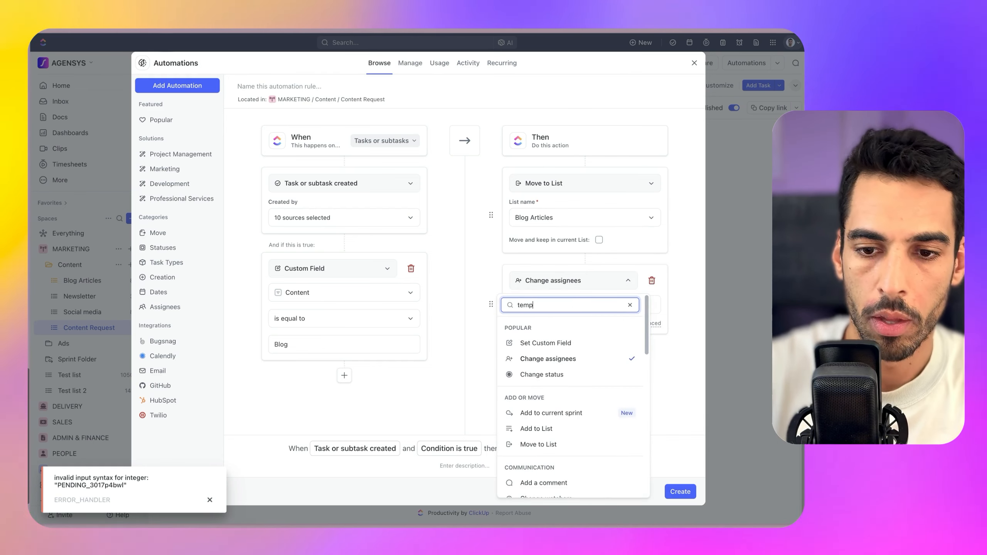
{"action": "type", "text": "late"}
{"action": "left_click", "coordinate": [552, 328]}
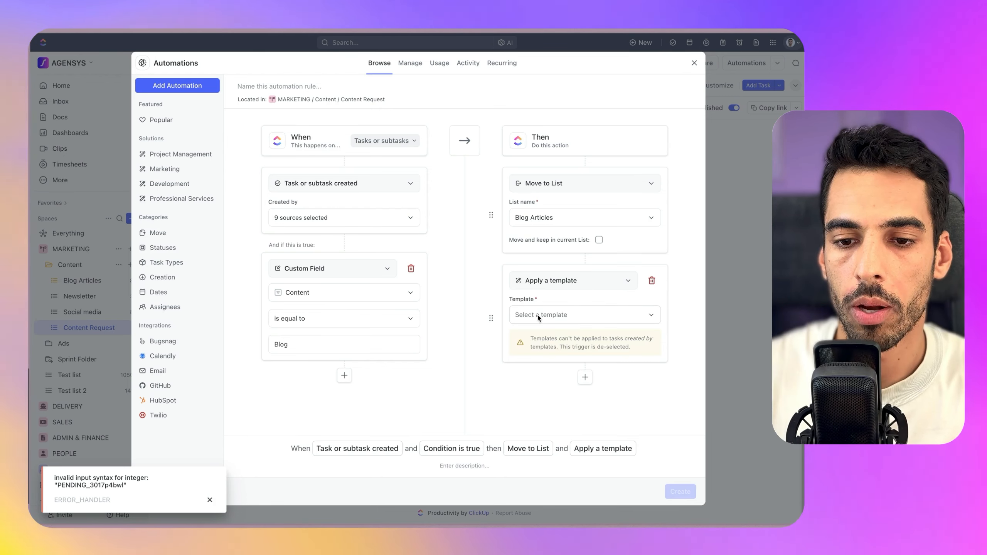
{"action": "left_click", "coordinate": [539, 315]}
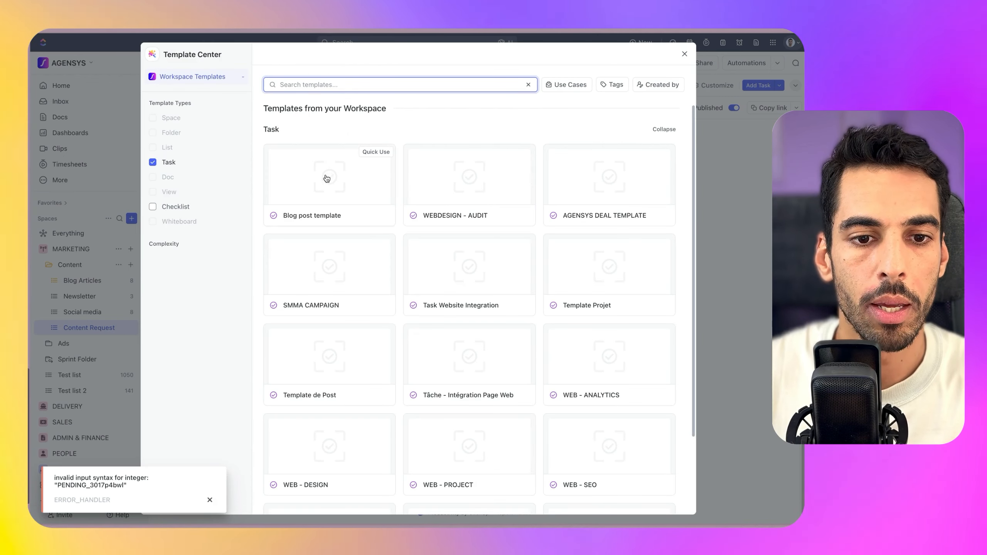
{"action": "left_click", "coordinate": [329, 182]}
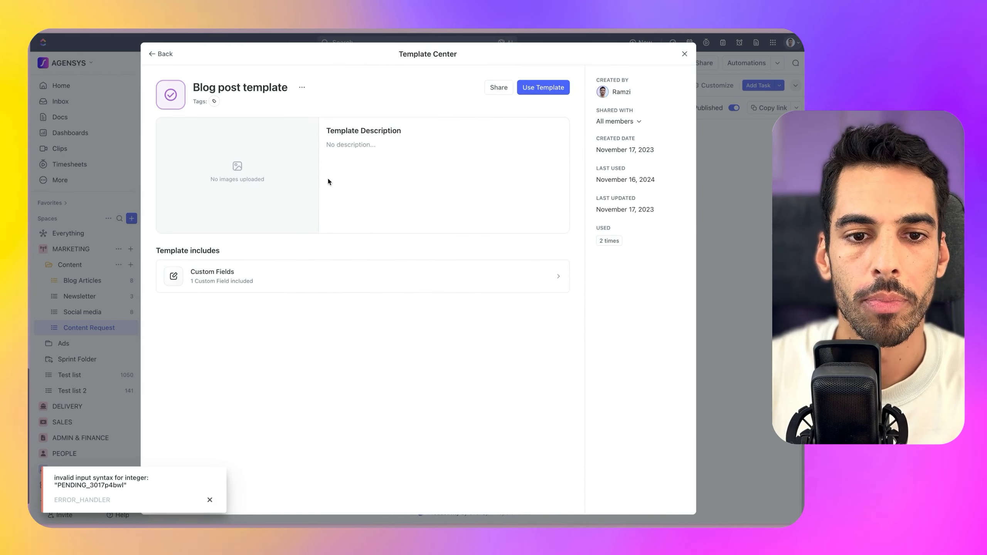
{"action": "left_click", "coordinate": [529, 91]}
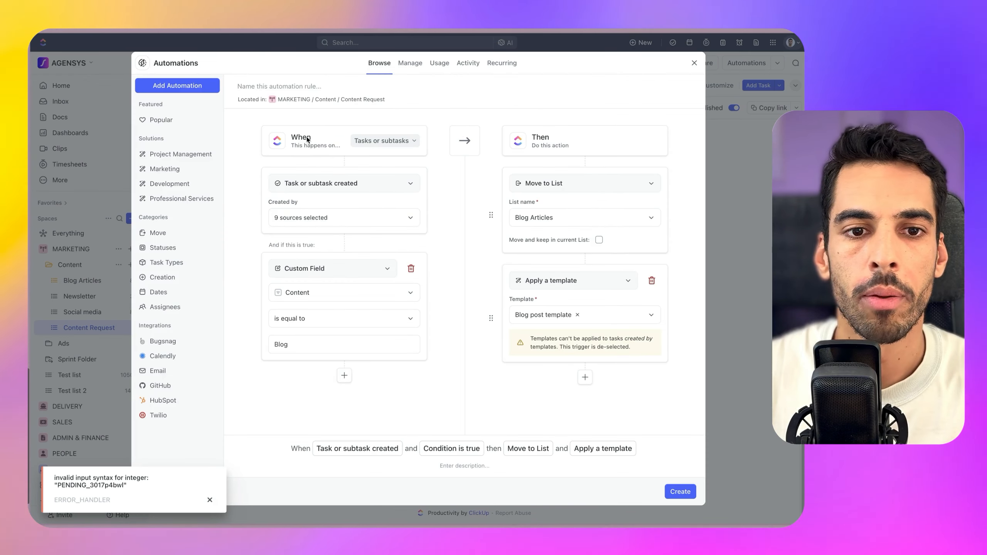
Name the rule 'Blog Task created → Move to blog List'
{"action": "left_click", "coordinate": [271, 89]}
{"action": "type", "text": "Blog Task"}
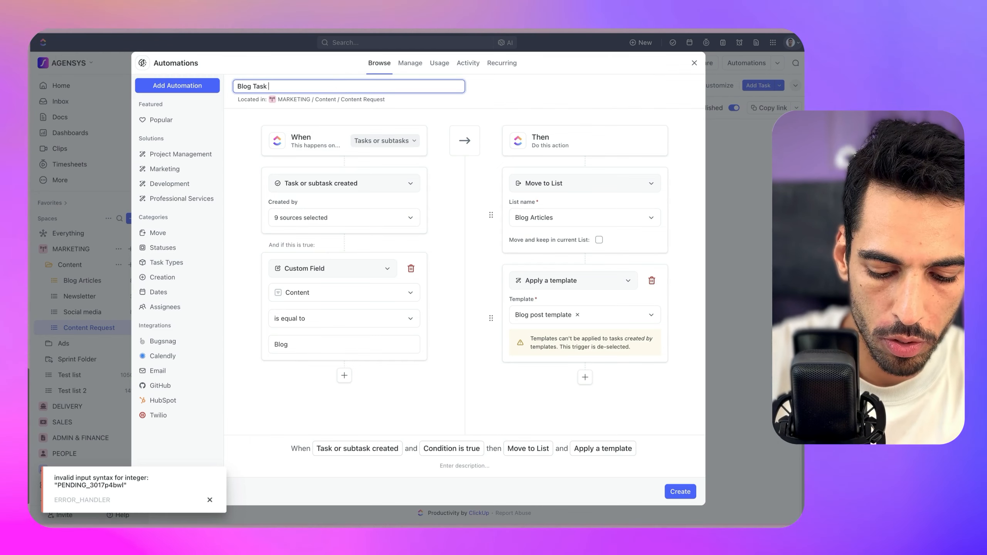
{"action": "type", "text": " created → Mov"}
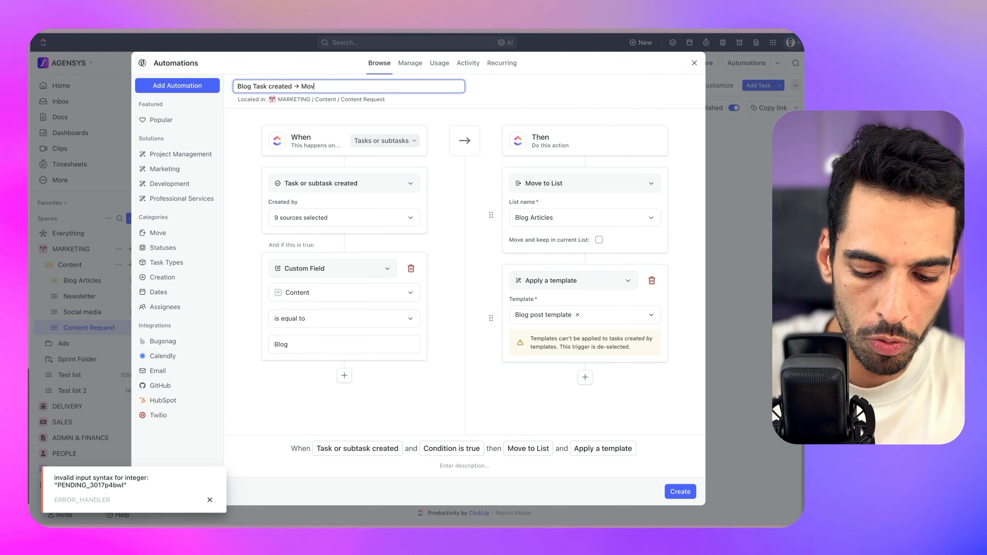
{"action": "type", "text": "e to blog List"}
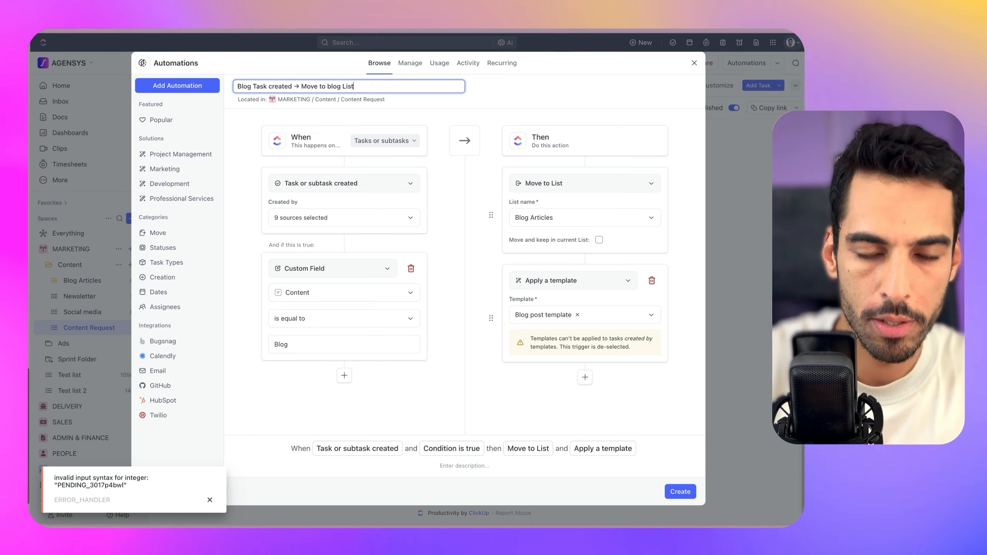
{"action": "left_click", "coordinate": [462, 193]}
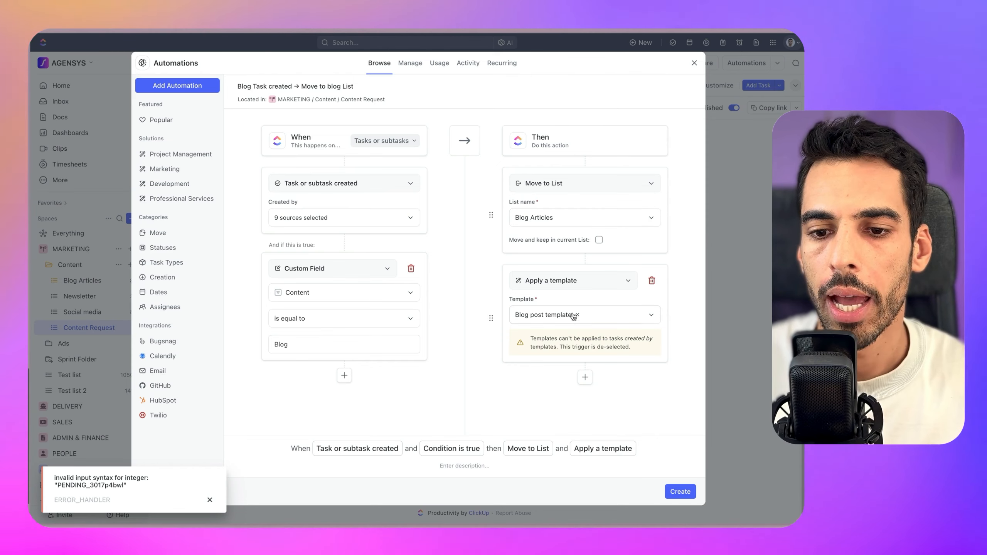
Add a due-date action set 15 days after trigger and save the rule
{"action": "left_click", "coordinate": [585, 377]}
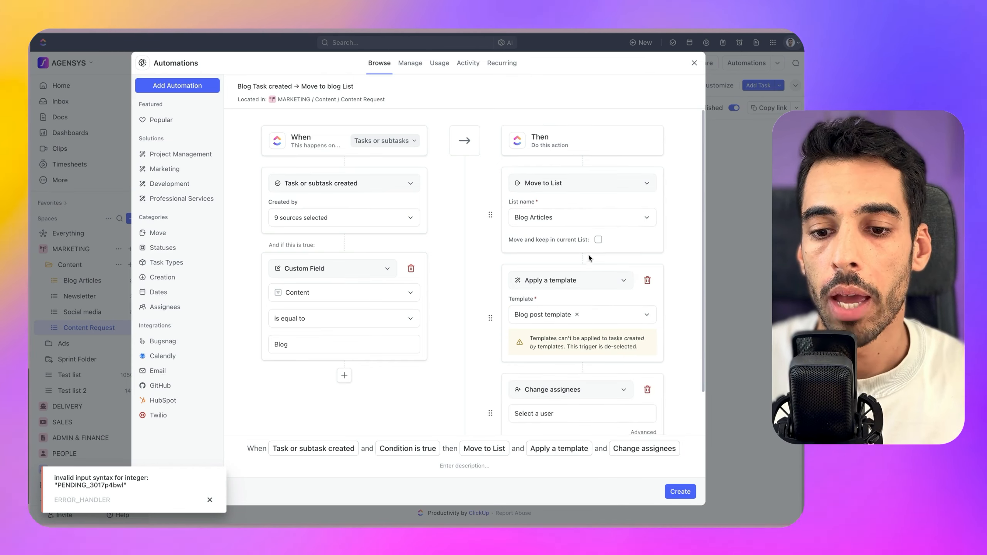
{"action": "left_click", "coordinate": [516, 342]}
{"action": "type", "text": "due"}
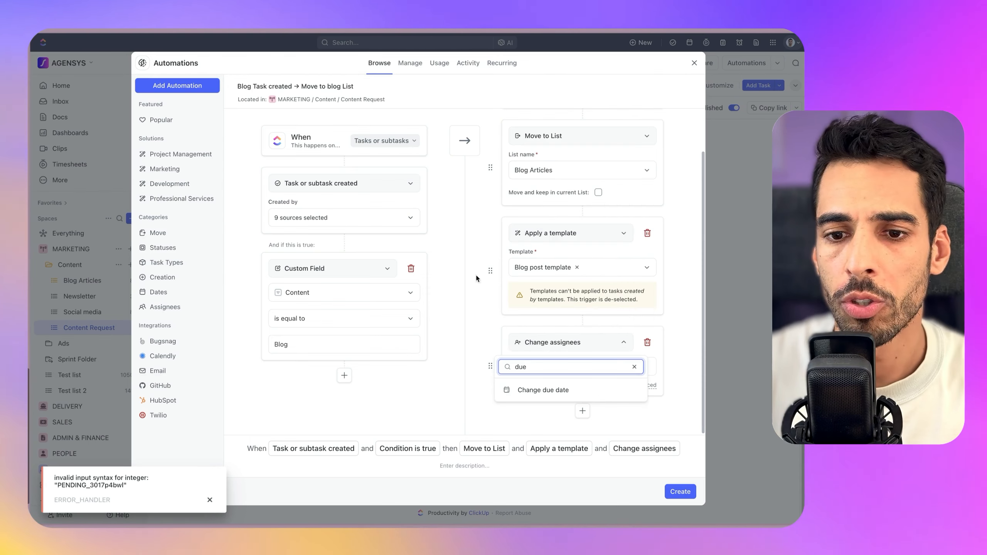
{"action": "left_click", "coordinate": [543, 390]}
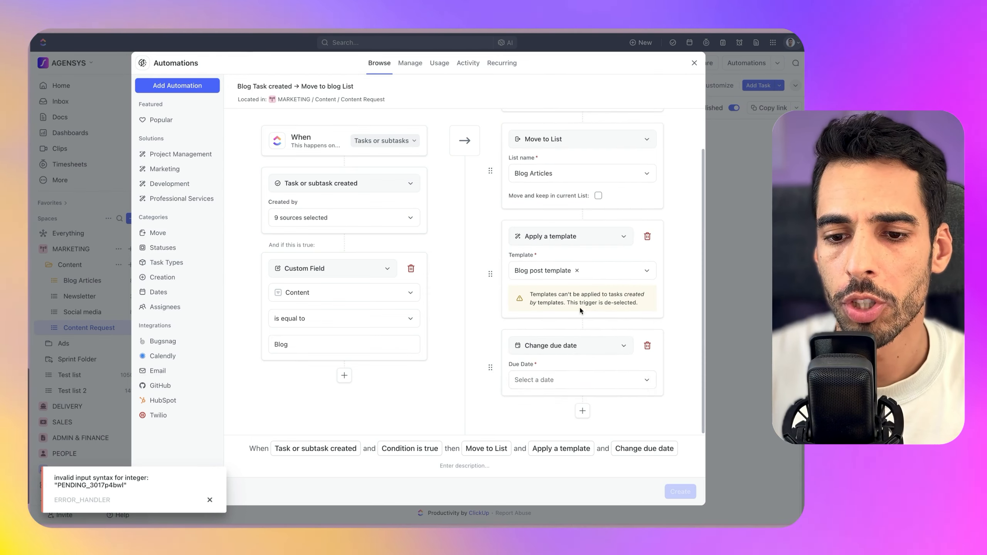
{"action": "left_click", "coordinate": [561, 382]}
{"action": "left_click", "coordinate": [544, 429]}
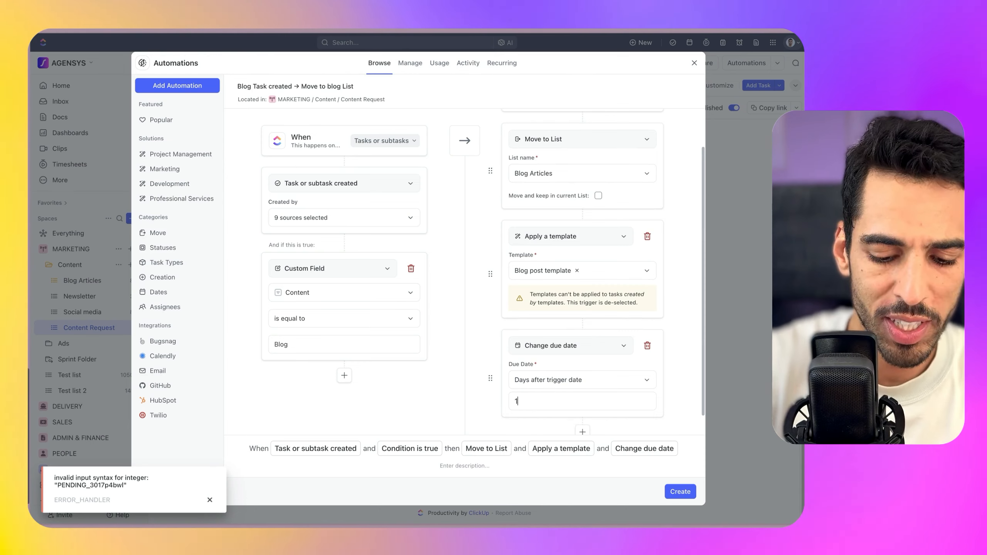
{"action": "scroll", "coordinate": [580, 304], "scroll_direction": "down", "scroll_amount": 1}
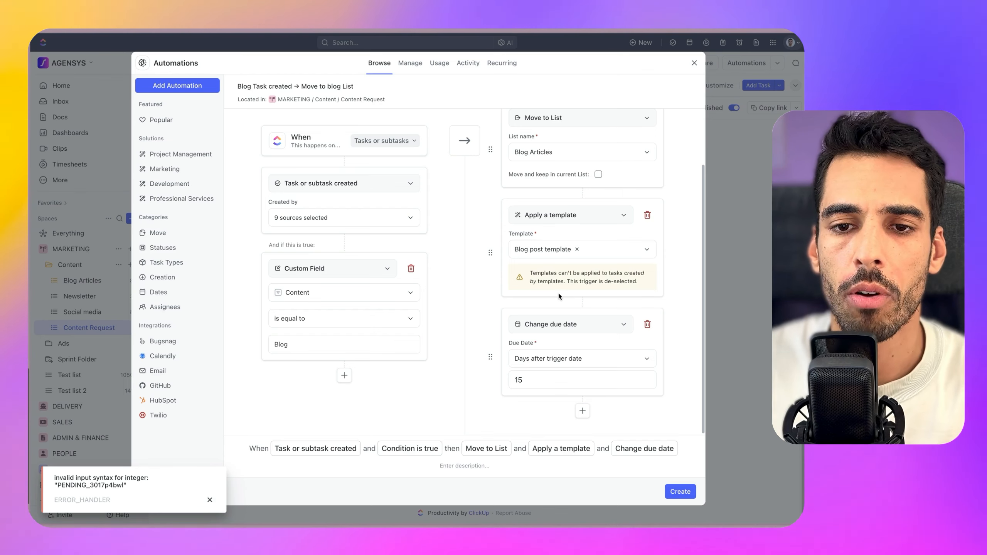
{"action": "left_click", "coordinate": [680, 492]}
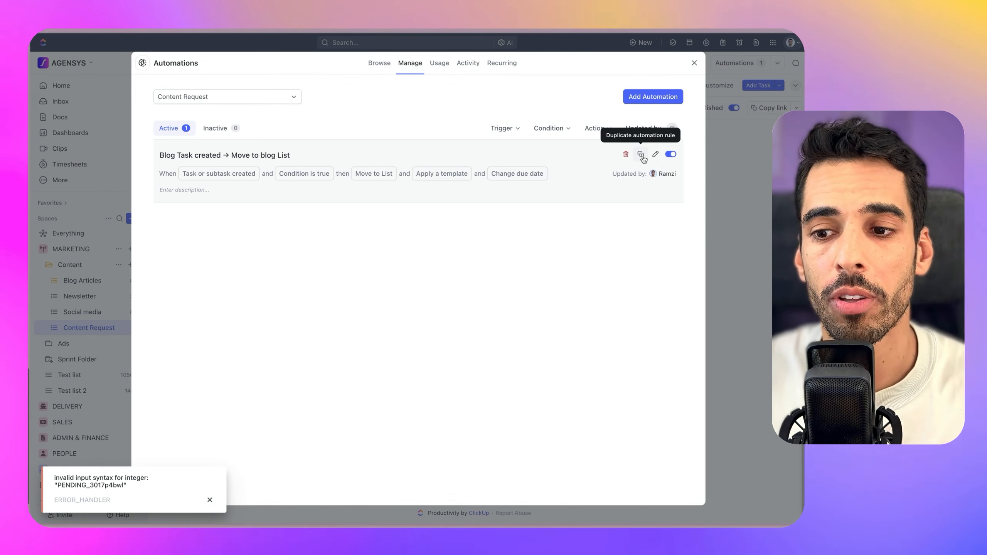
Duplicate the Blog rule in place and switch its condition value to Newsletter
{"action": "left_click", "coordinate": [641, 155]}
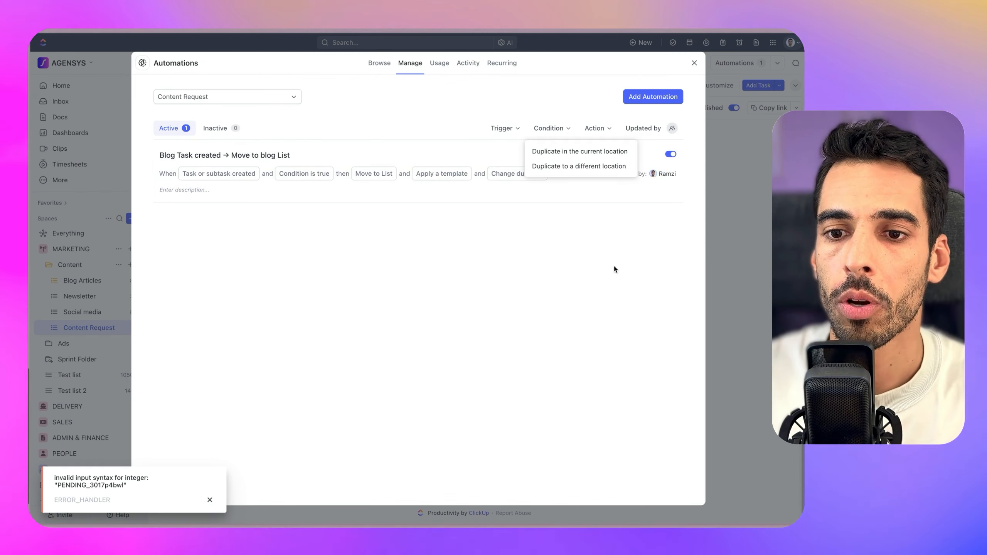
{"action": "left_click", "coordinate": [560, 153]}
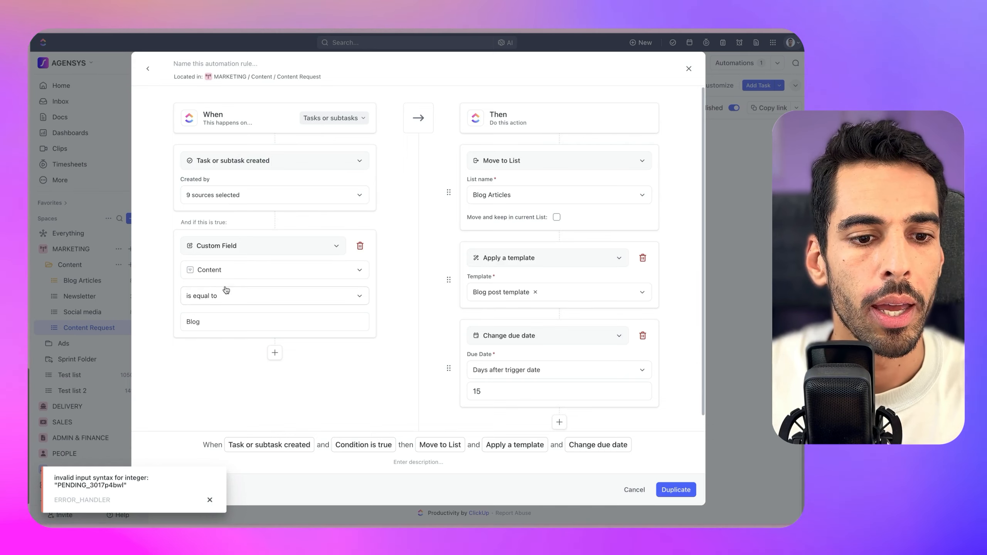
{"action": "left_click", "coordinate": [213, 325]}
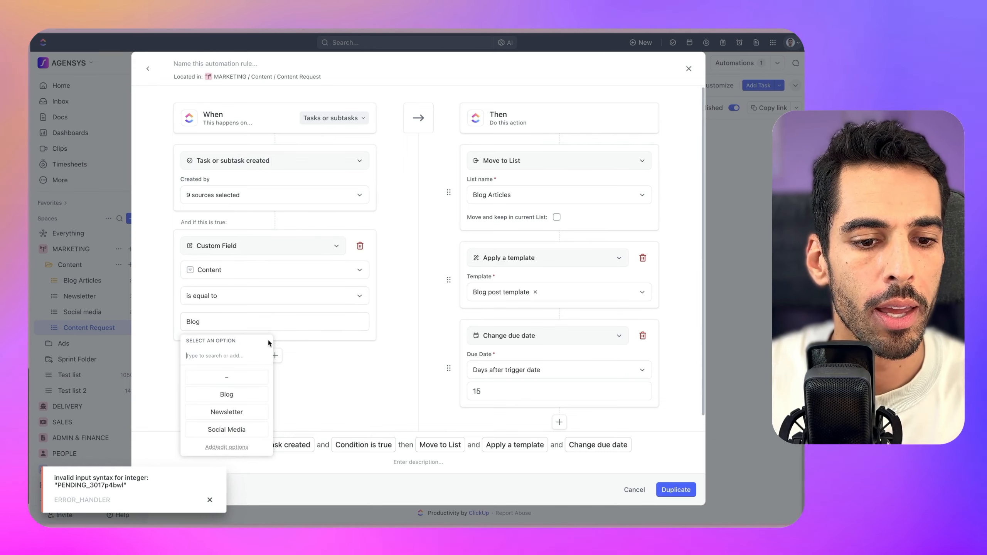
{"action": "left_click", "coordinate": [226, 412]}
Route it to the Newsletter list, remove the template action, and save it
{"action": "left_click", "coordinate": [503, 195]}
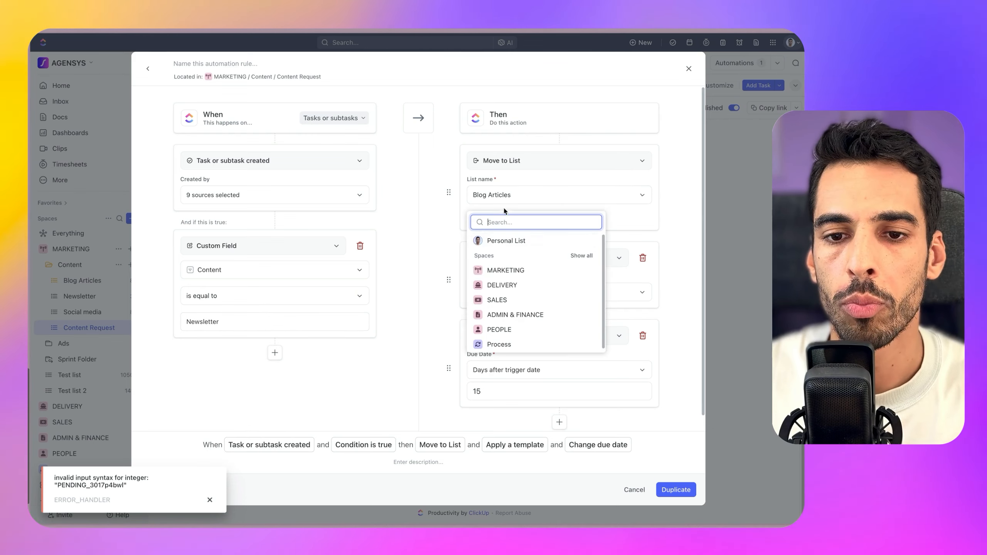
{"action": "type", "text": "news"}
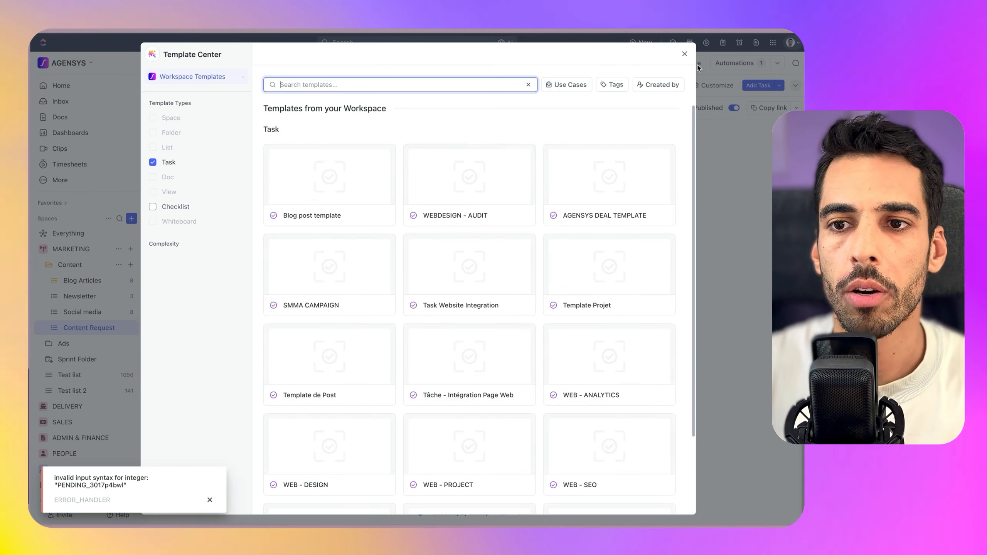
{"action": "left_click", "coordinate": [684, 55]}
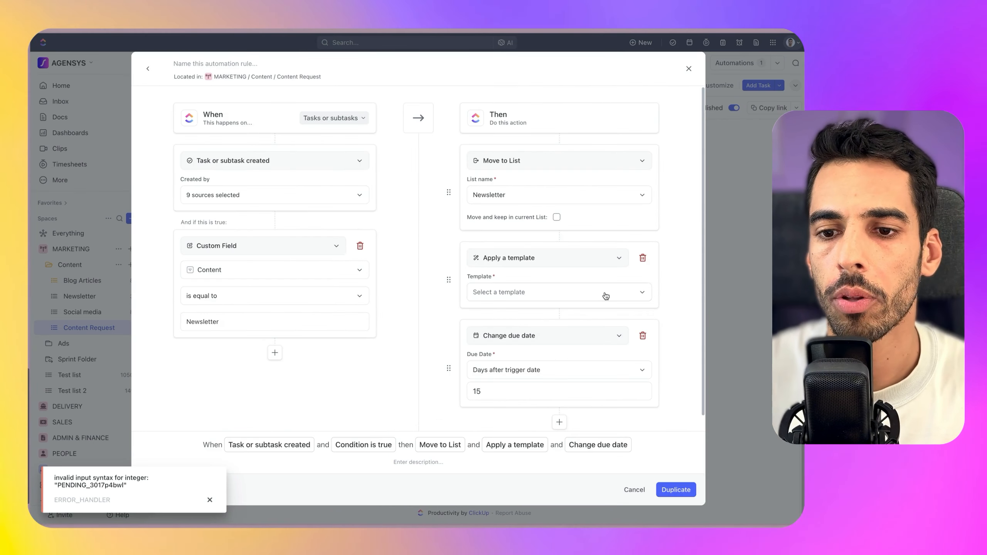
{"action": "left_click", "coordinate": [643, 258]}
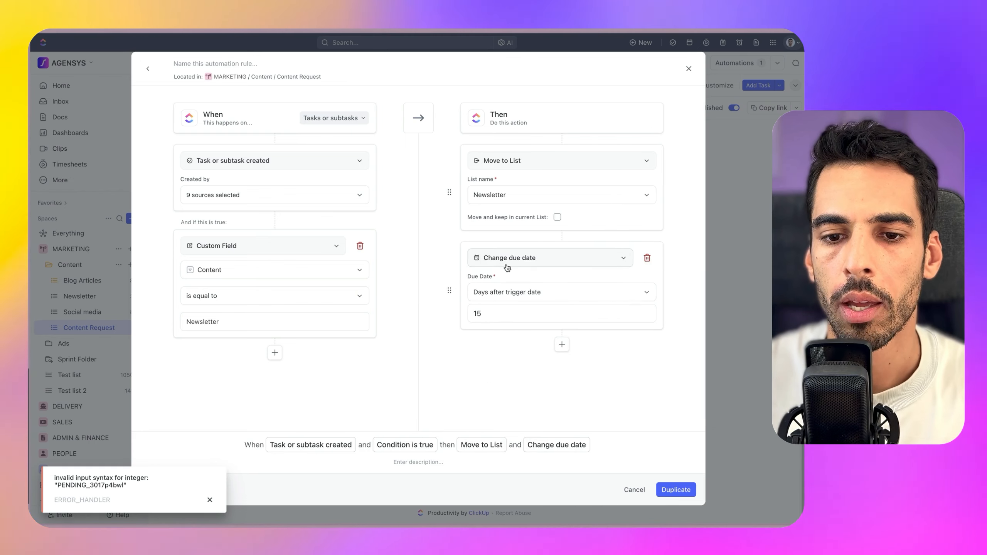
{"action": "left_click", "coordinate": [688, 489]}
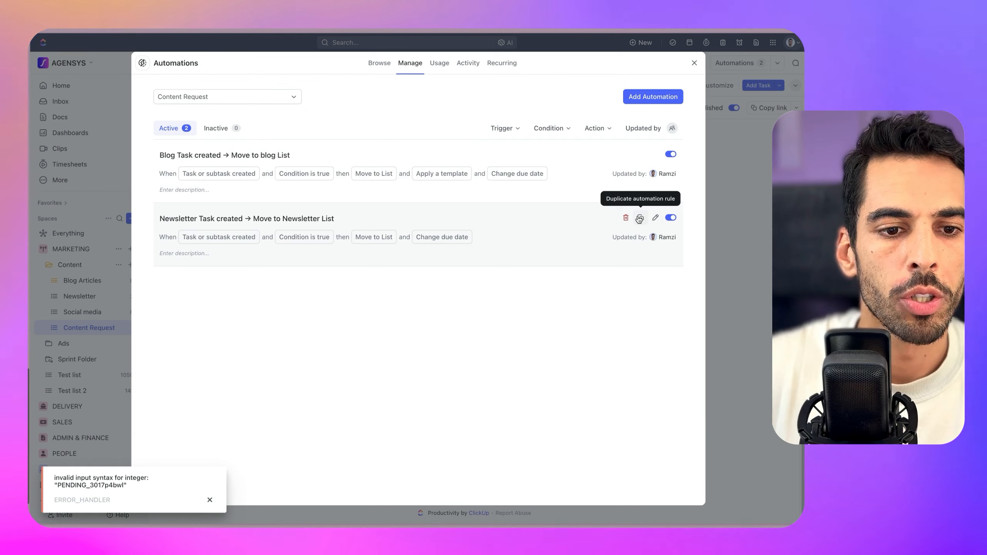
Duplicate the Newsletter rule for Social media and close the automations overview
{"action": "left_click", "coordinate": [640, 217]}
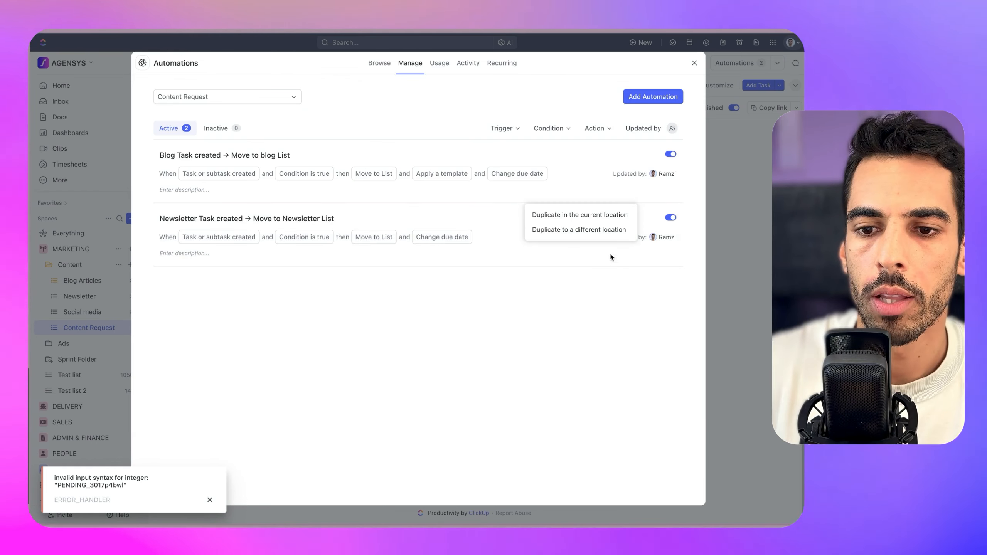
{"action": "left_click", "coordinate": [581, 215]}
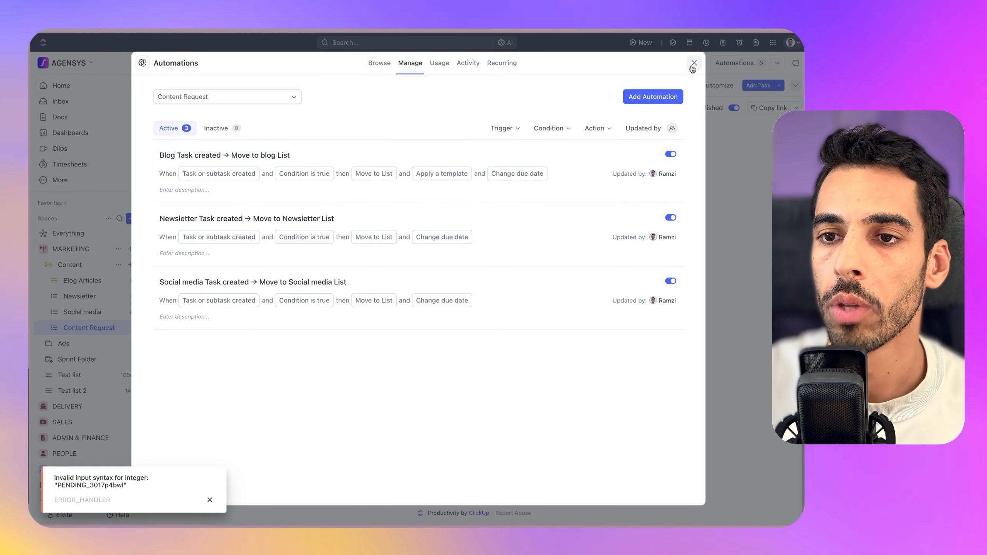
{"action": "left_click", "coordinate": [692, 66]}
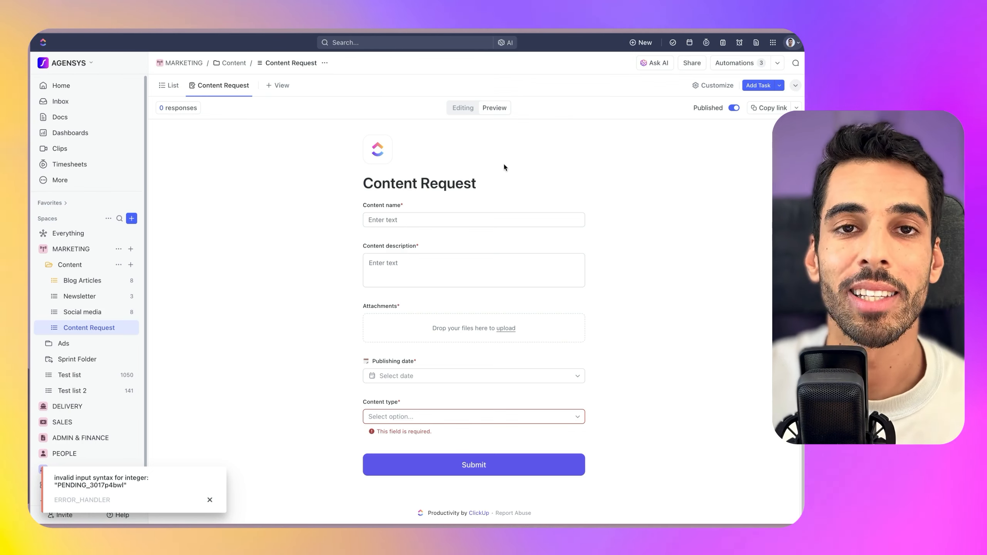
Copy the Content Request form view link and load it in a new browser tab
{"action": "right_click", "coordinate": [225, 86]}
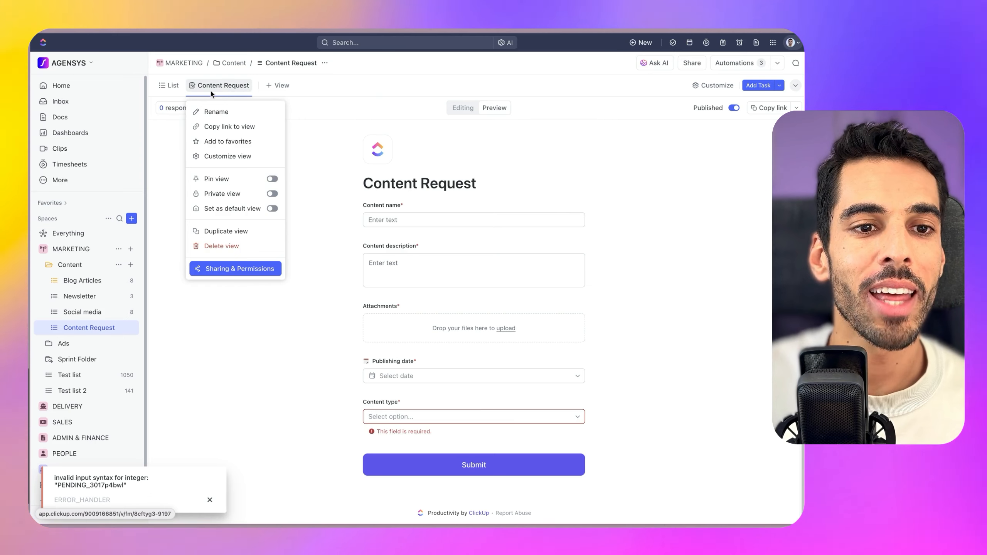
{"action": "left_click", "coordinate": [768, 108]}
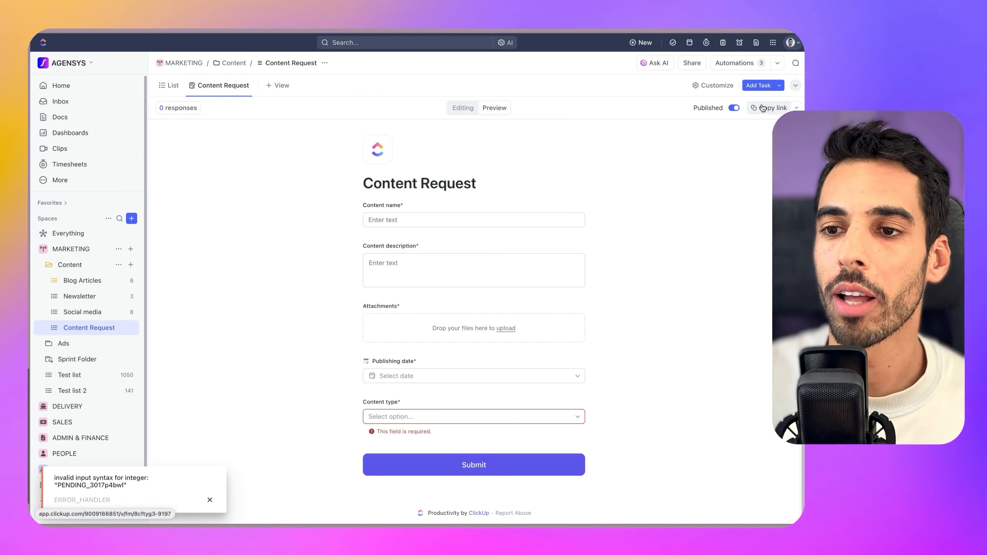
{"action": "right_click", "coordinate": [217, 90]}
{"action": "left_click", "coordinate": [225, 126]}
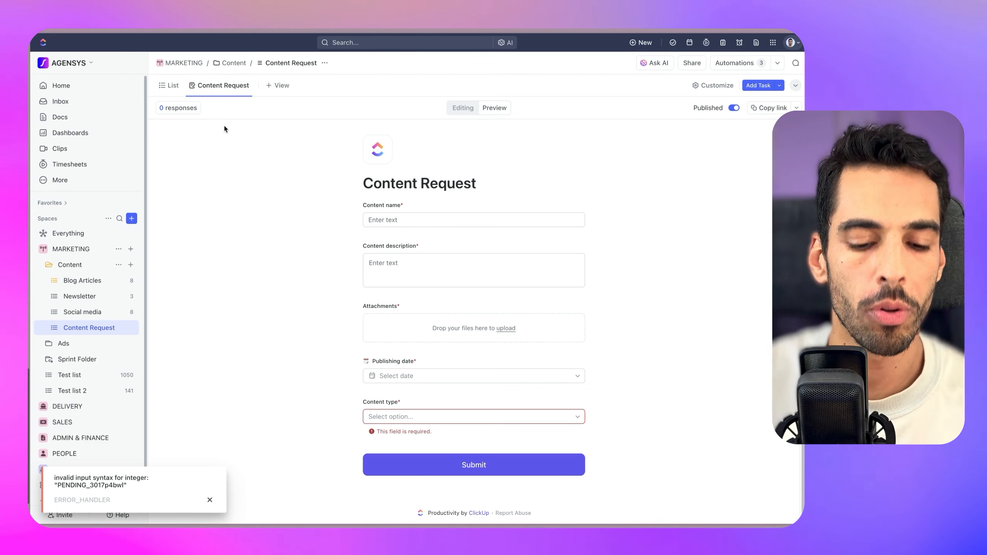
{"action": "key", "text": "super+t"}
{"action": "key", "text": "super+v"}
{"action": "key", "text": "Return"}
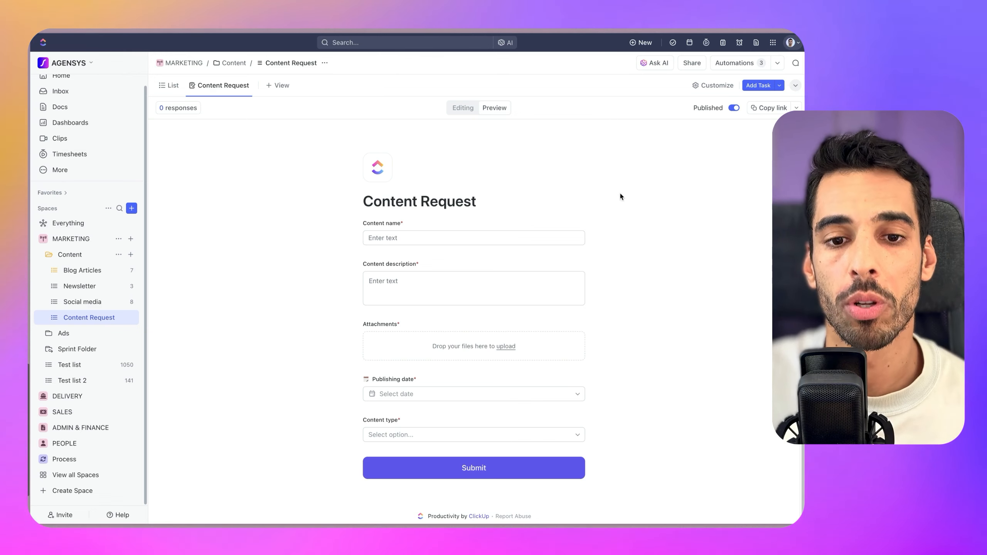
Enter content name '10 best places in Greenland' and a description with the inspiration link
{"action": "left_click", "coordinate": [433, 237]}
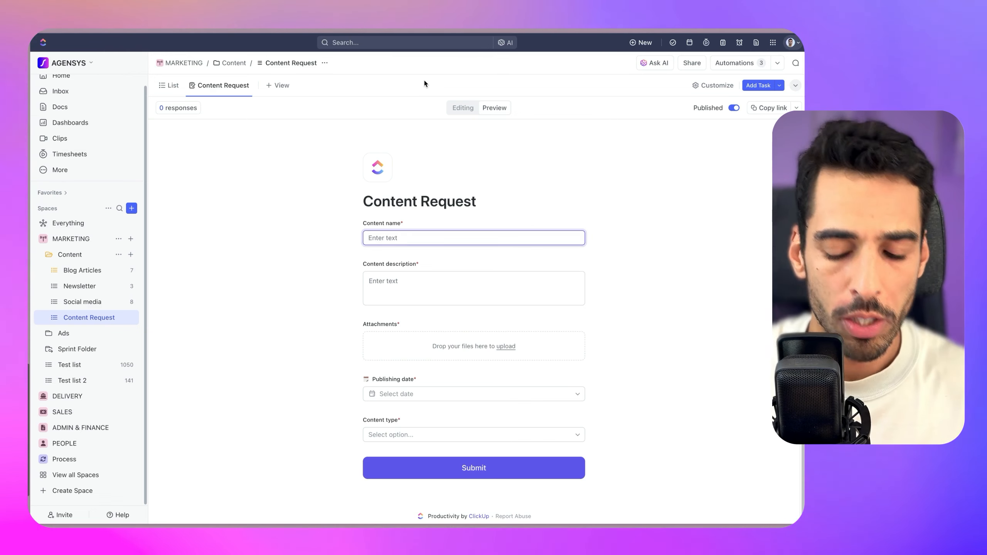
{"action": "type", "text": "10 best "}
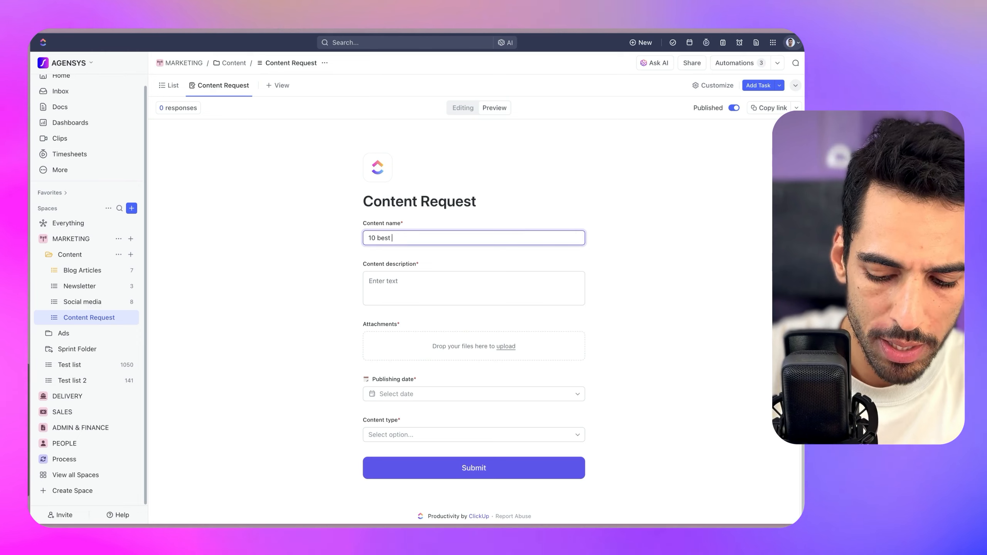
{"action": "type", "text": "places in Greenland"}
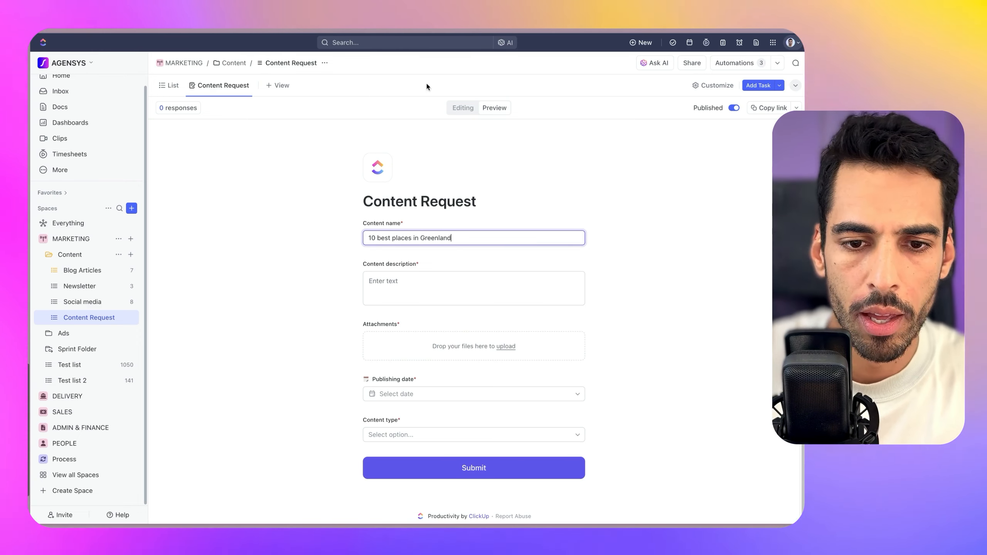
{"action": "key", "text": "Tab"}
{"action": "type", "text": "I"}
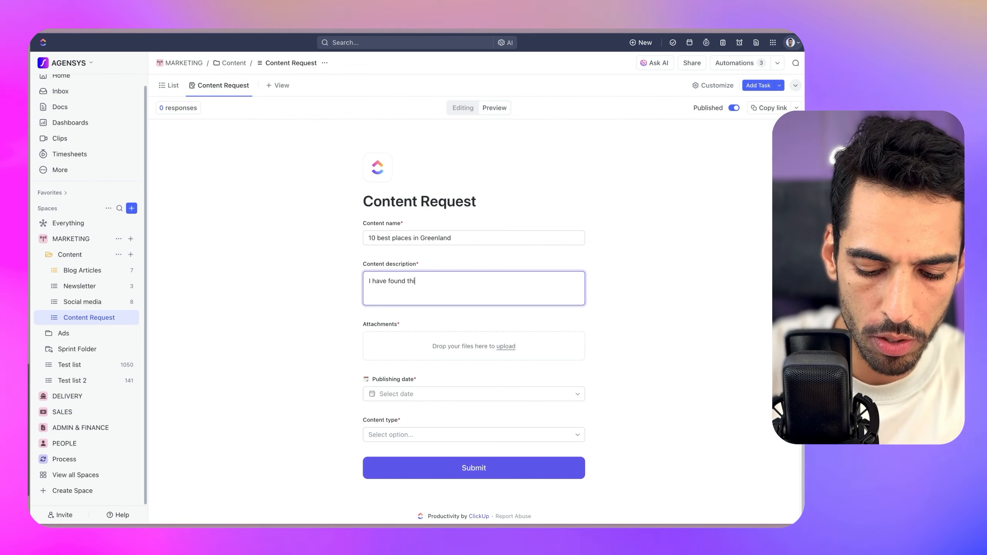
{"action": "type", "text": " have found this great inspo"}
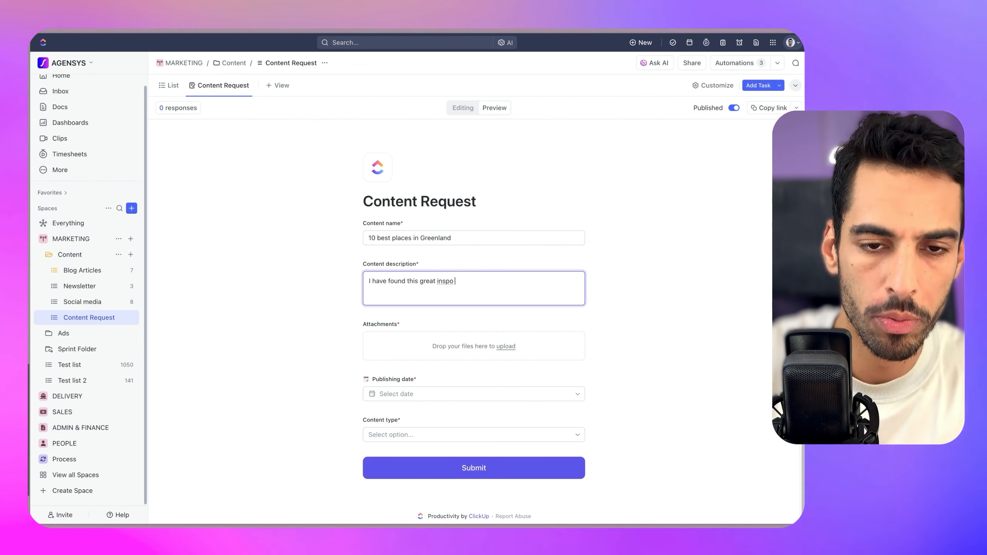
{"action": "key", "text": "super+v"}
{"action": "key", "text": "Return"}
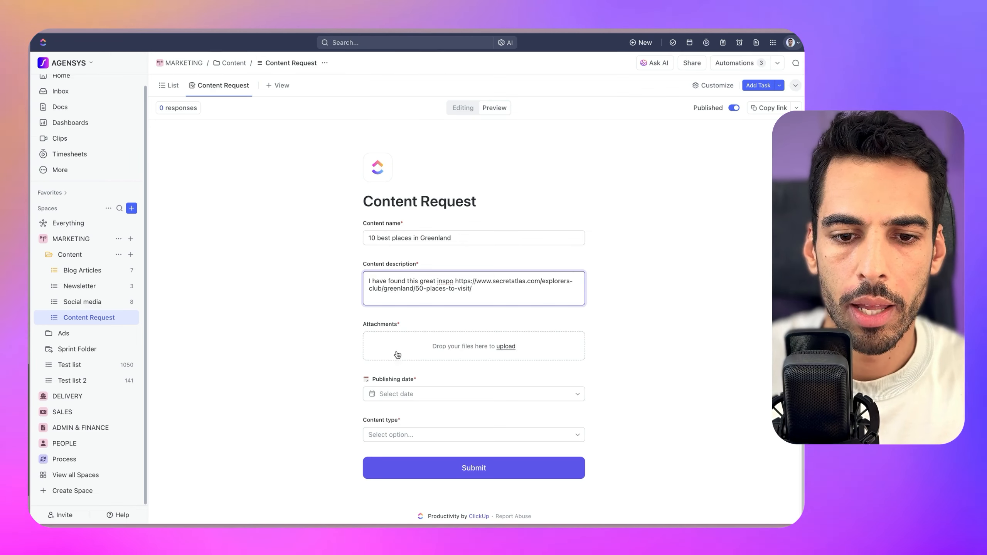
Attach two images, set publishing date 11 Jan 2025, choose Blog, and submit
{"action": "left_click", "coordinate": [476, 347]}
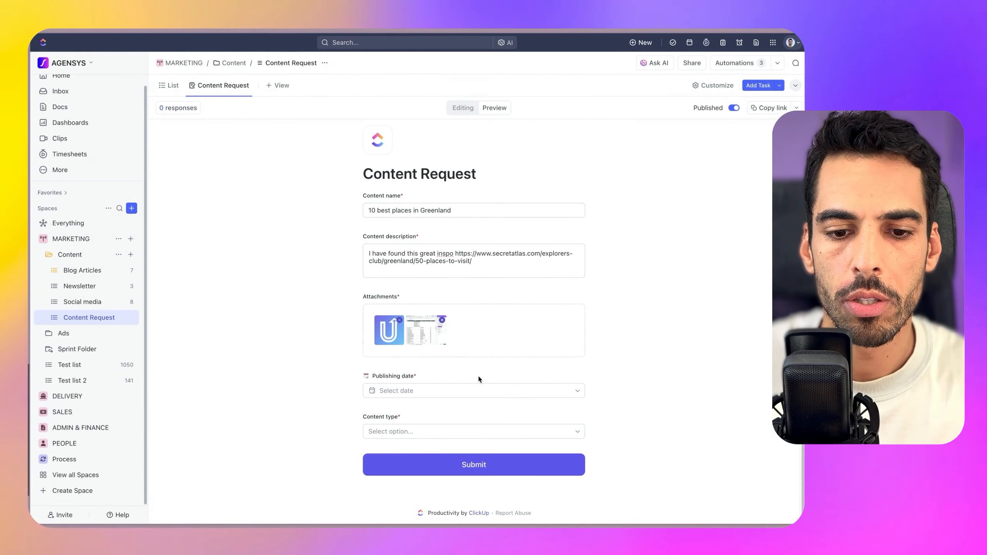
{"action": "left_click", "coordinate": [477, 390]}
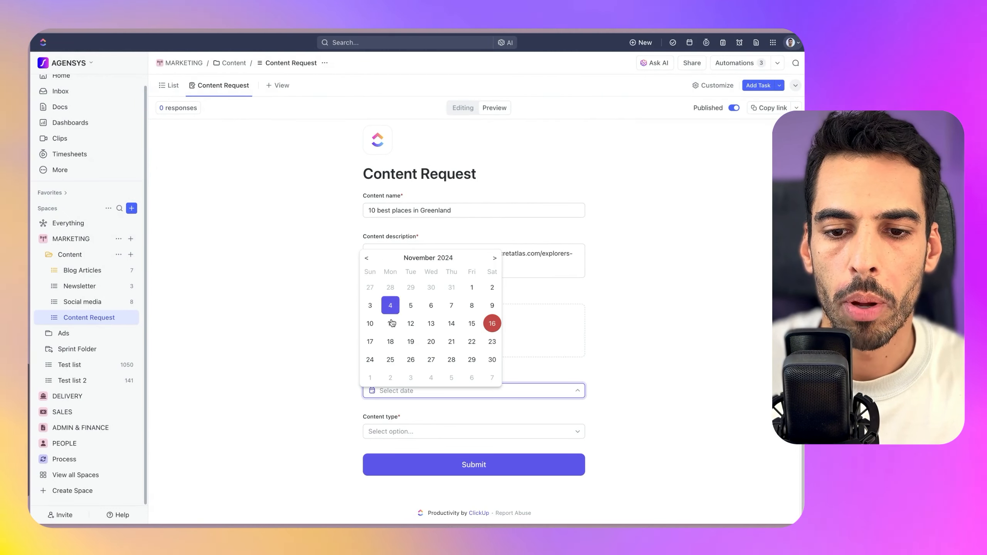
{"action": "left_click", "coordinate": [494, 258]}
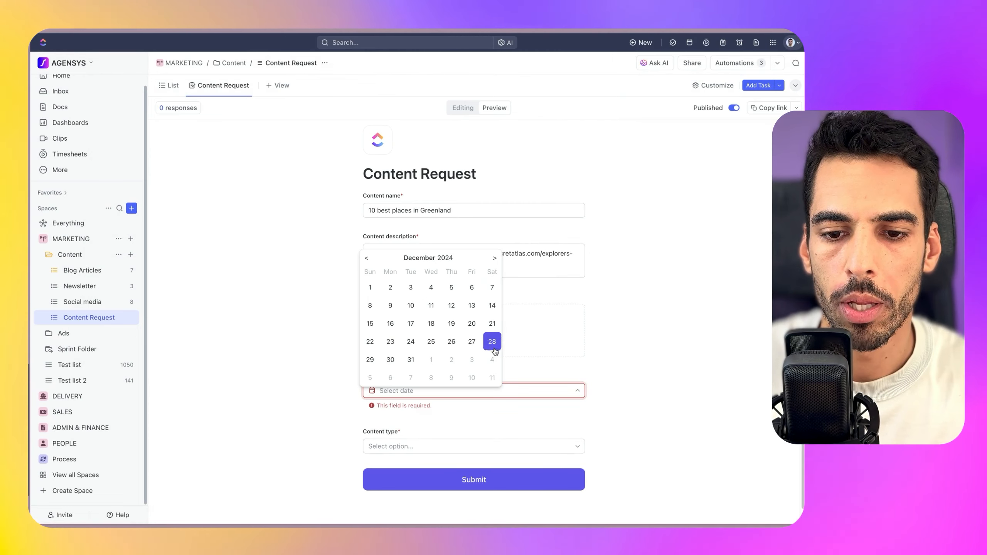
{"action": "left_click", "coordinate": [490, 378]}
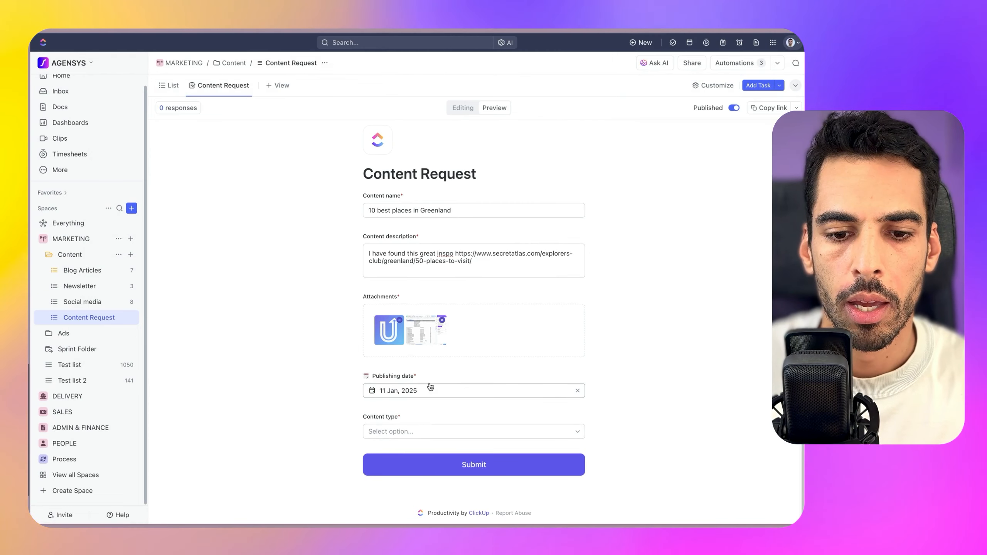
{"action": "left_click", "coordinate": [397, 431]}
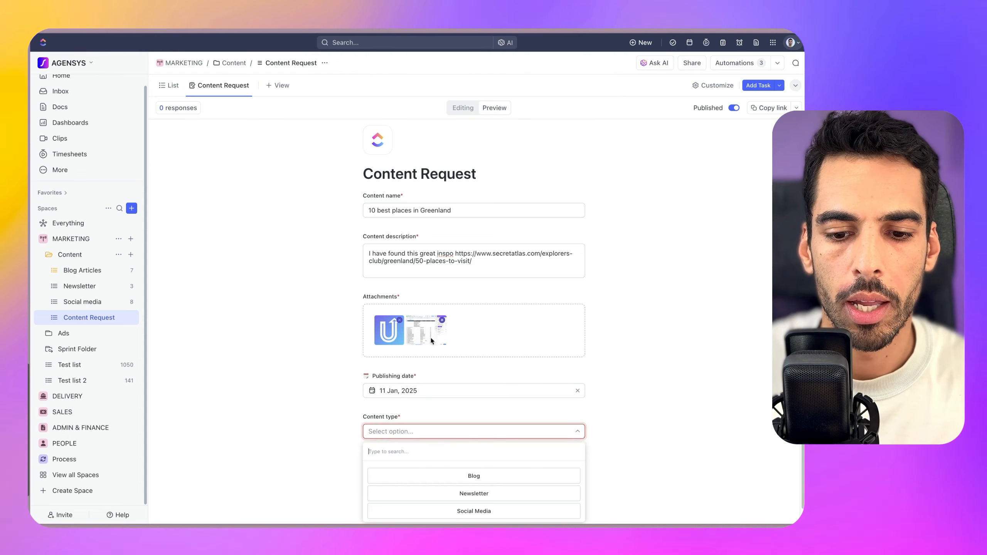
{"action": "scroll", "coordinate": [466, 447], "scroll_direction": "down", "scroll_amount": 1}
{"action": "left_click", "coordinate": [485, 462]}
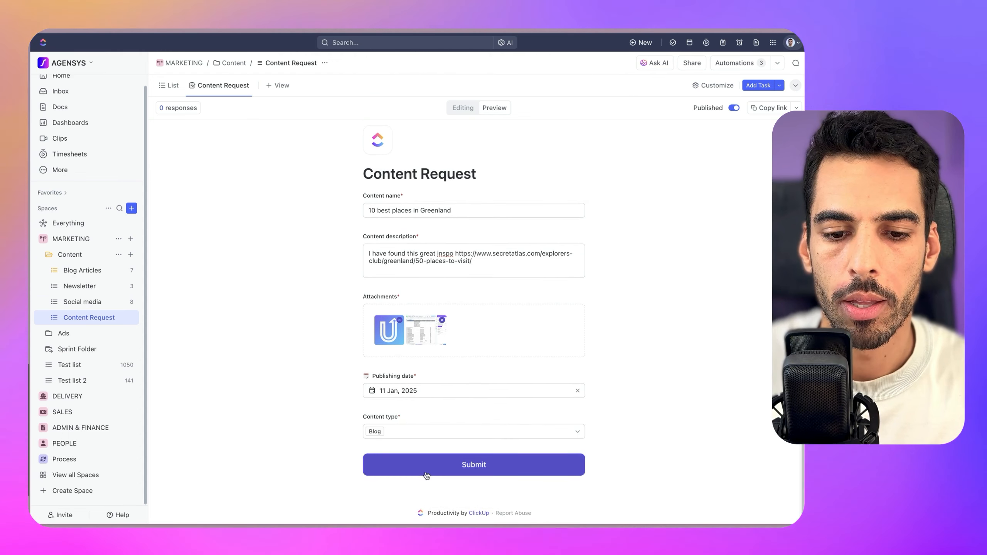
{"action": "left_click", "coordinate": [480, 469]}
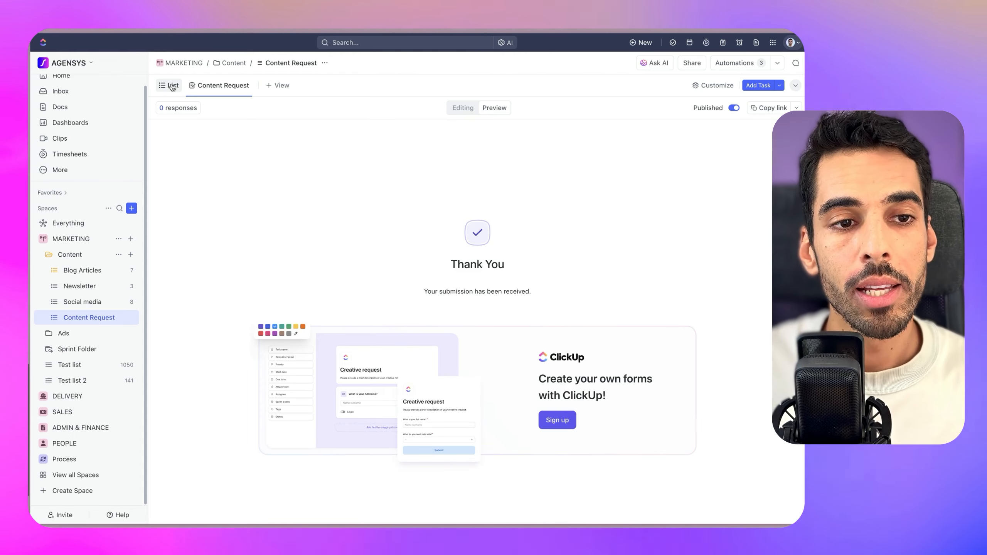
Open the Greenland task in Blog Articles and inspect its Outline, Draft and Proofread subtasks
{"action": "left_click", "coordinate": [171, 86]}
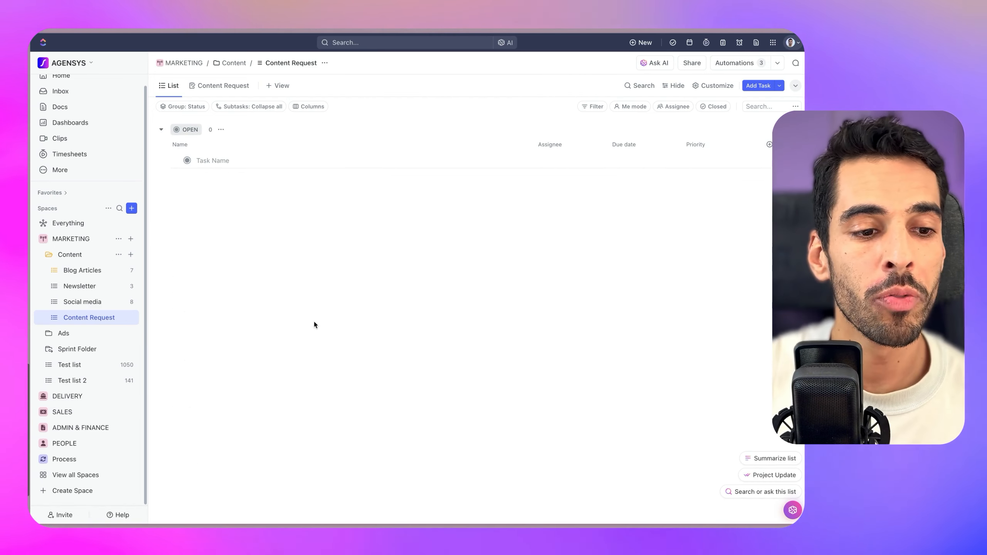
{"action": "left_click", "coordinate": [90, 275]}
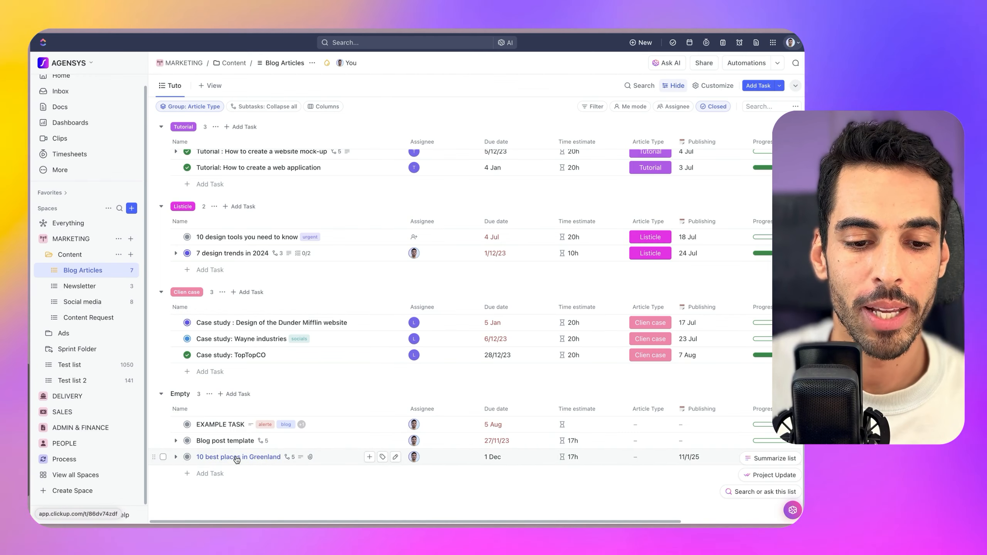
{"action": "left_click", "coordinate": [237, 459]}
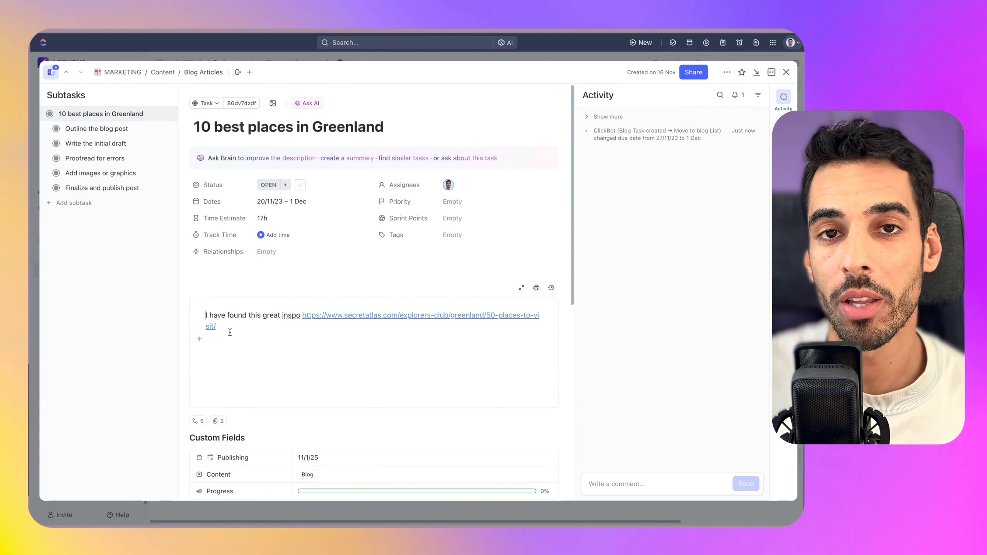
{"action": "left_click", "coordinate": [84, 134]}
{"action": "left_click", "coordinate": [107, 147]}
{"action": "left_click", "coordinate": [113, 158]}
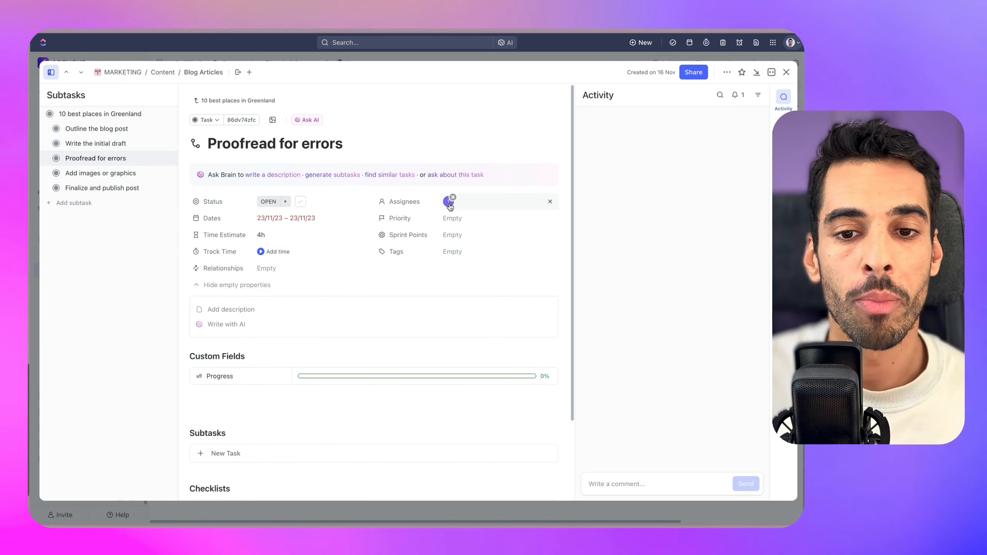
{"action": "left_click", "coordinate": [107, 114]}
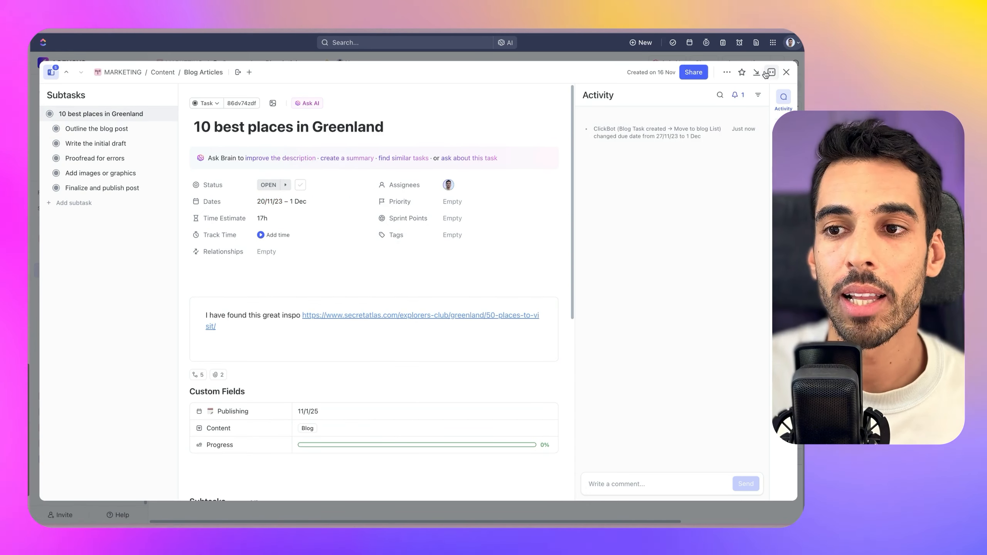